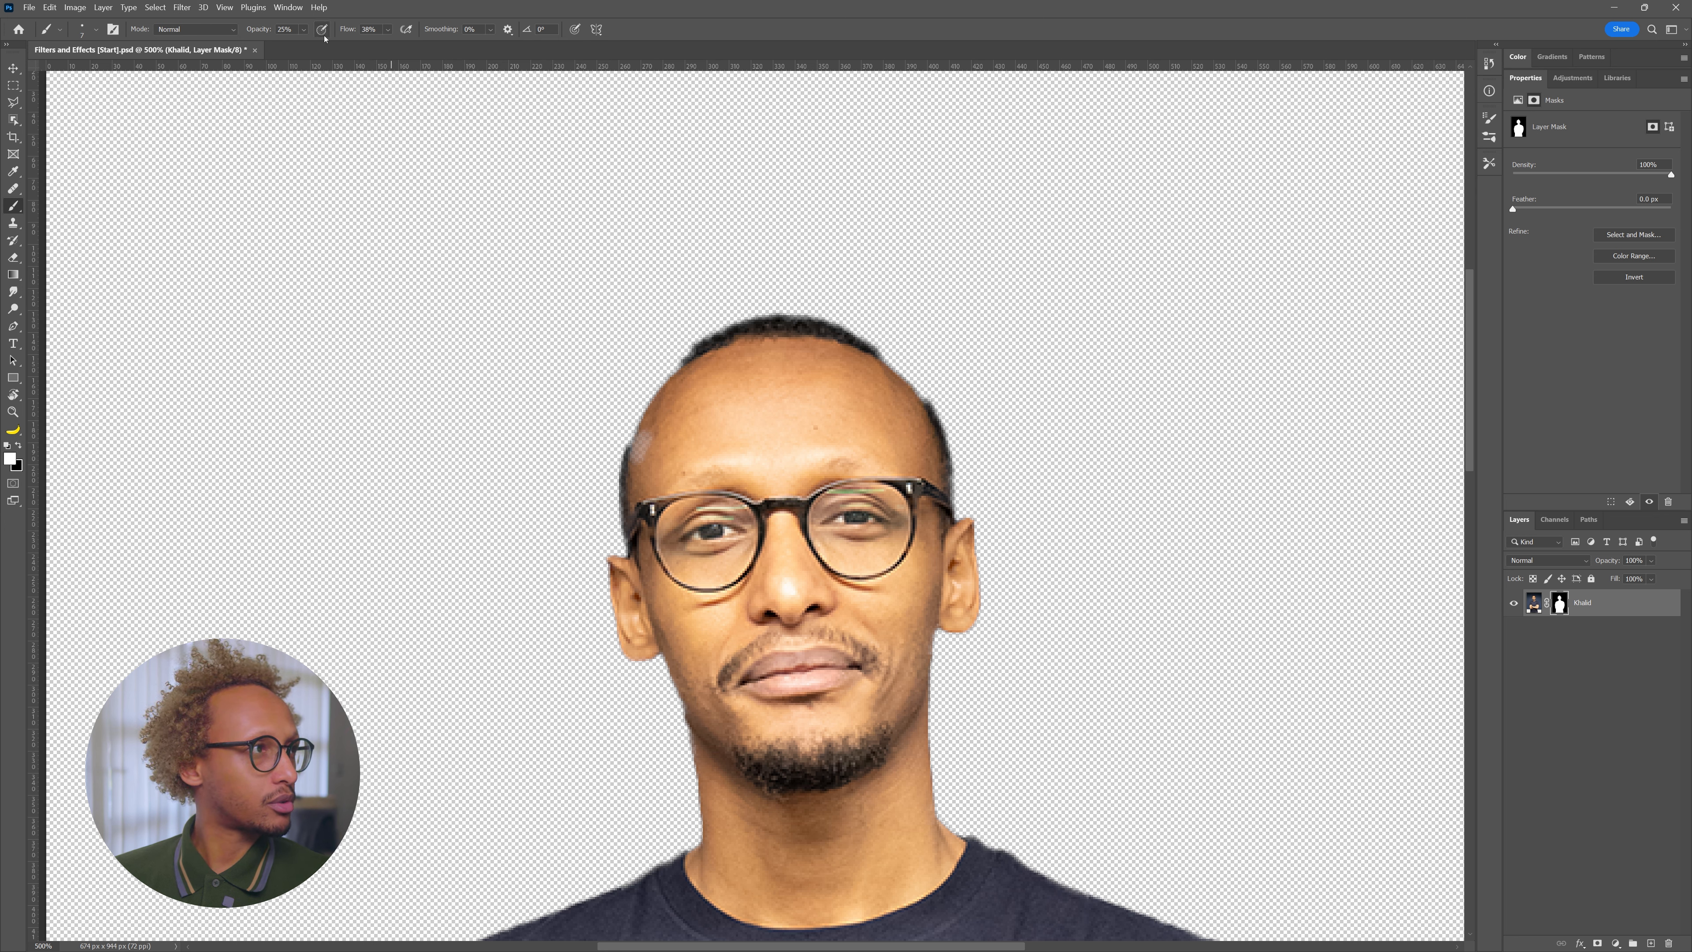
# Set the brush opacity to 100% and paint white on the layer mask to restore the missing edges of the man's head
pyautogui.moveTo(303, 30); pyautogui.dragTo(357, 44)
pyautogui.moveTo(641, 460)
pyautogui.mouseDown()
pyautogui.moveTo(654, 408)
pyautogui.moveTo(634, 448)
pyautogui.moveTo(693, 358)
pyautogui.moveTo(641, 433)
pyautogui.mouseUp()
pyautogui.moveTo(868, 352)
pyautogui.mouseDown()
pyautogui.moveTo(927, 417)
pyautogui.moveTo(891, 375)
pyautogui.moveTo(924, 405)
pyautogui.mouseUp()
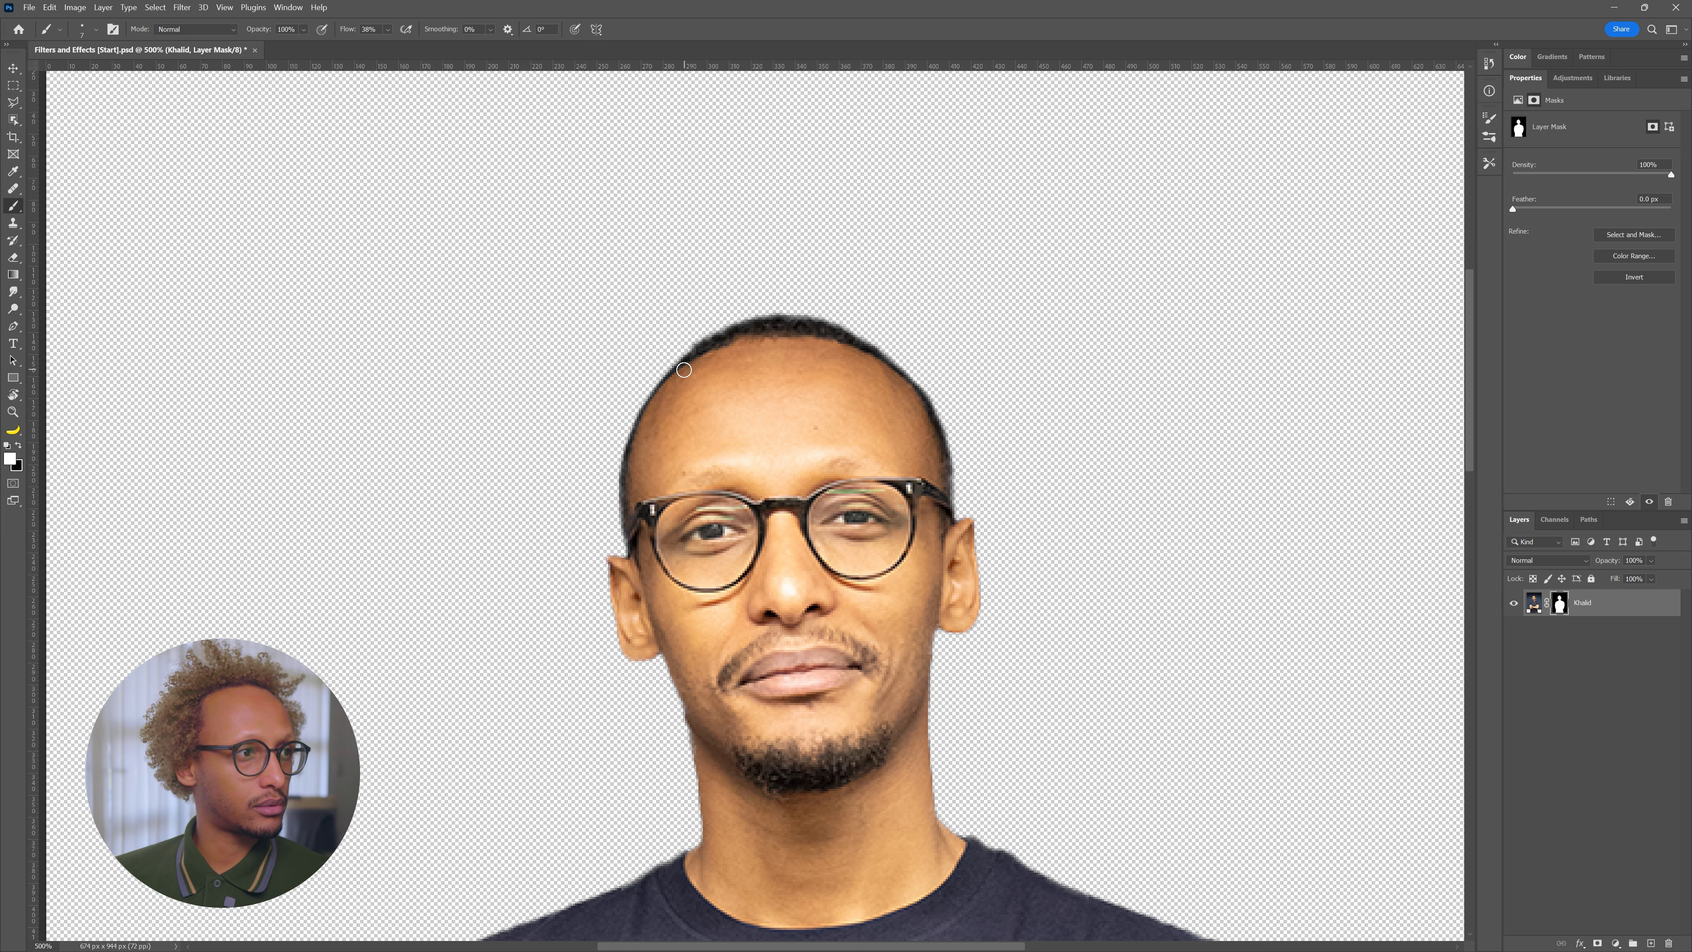
pyautogui.scroll(-2, 789, 552)
pyautogui.scroll(-4, 789, 551)
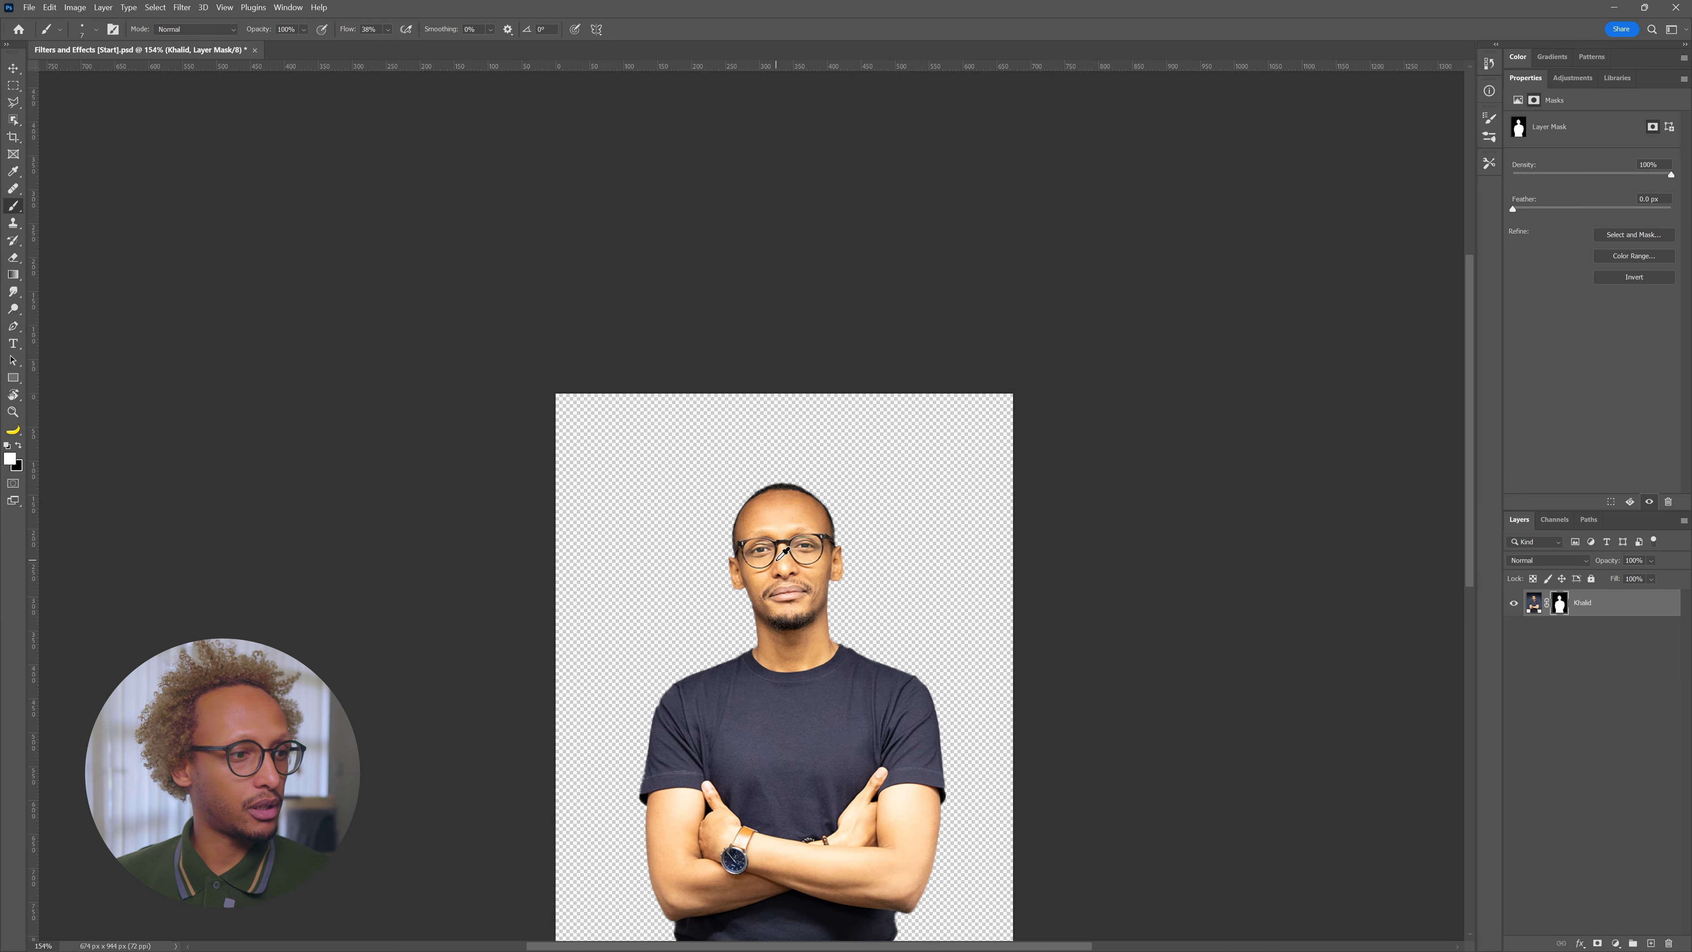
pyautogui.scroll(3, 707, 565)
pyautogui.scroll(3, 778, 597)
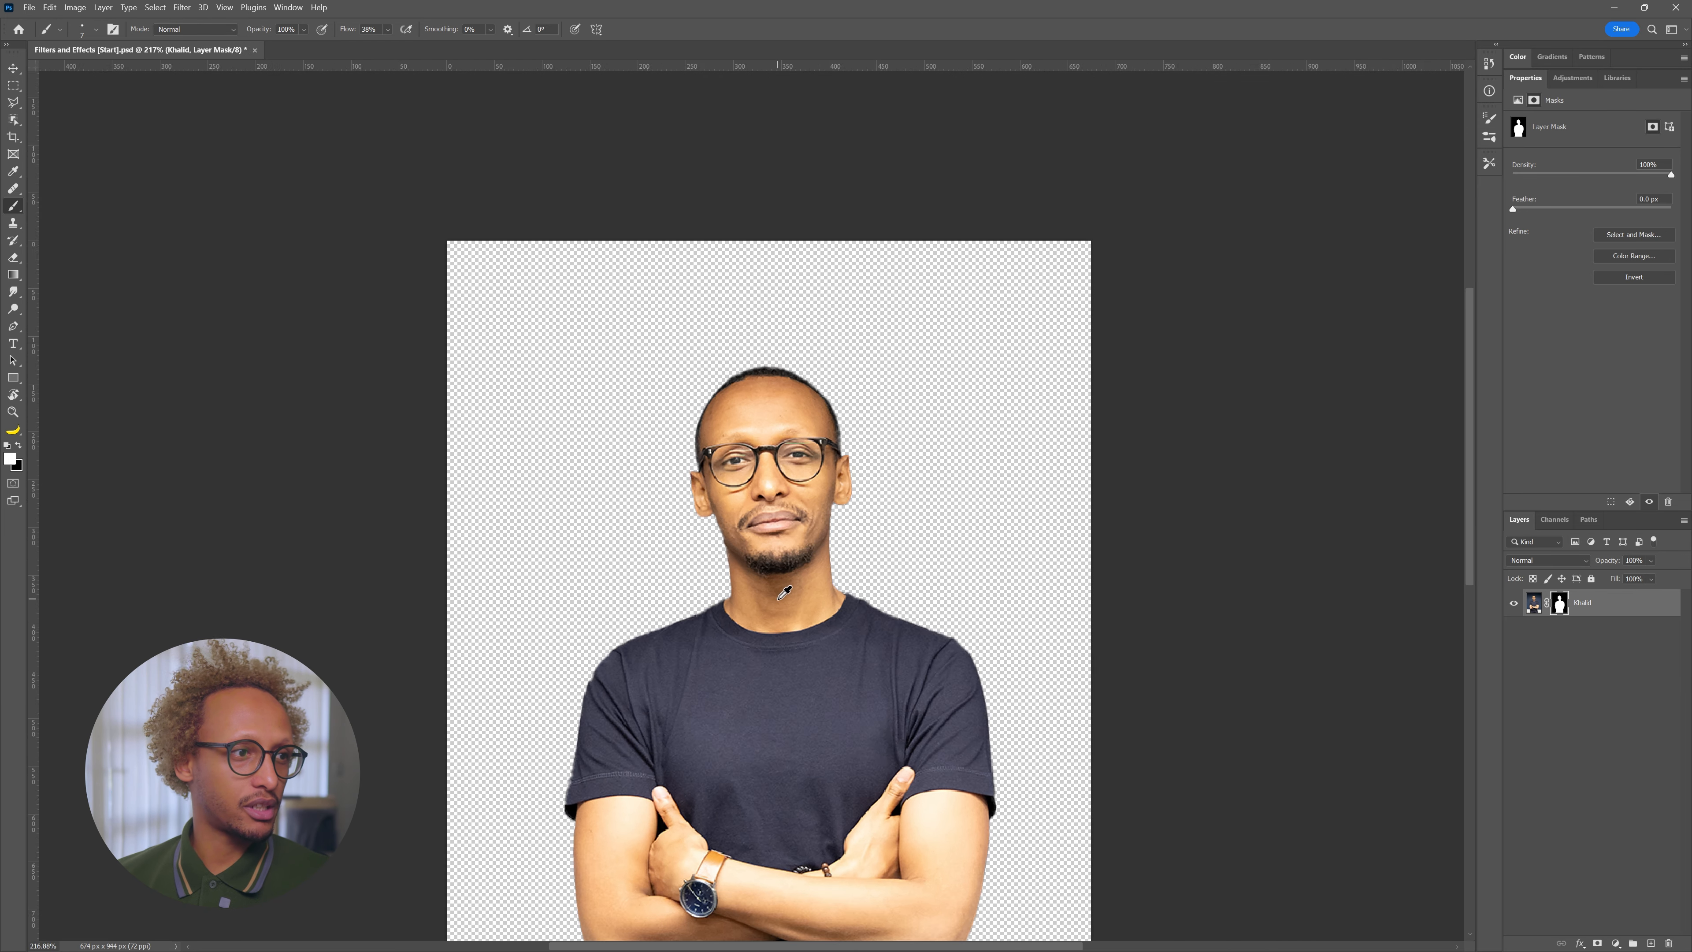
pyautogui.scroll(-4, 778, 597)
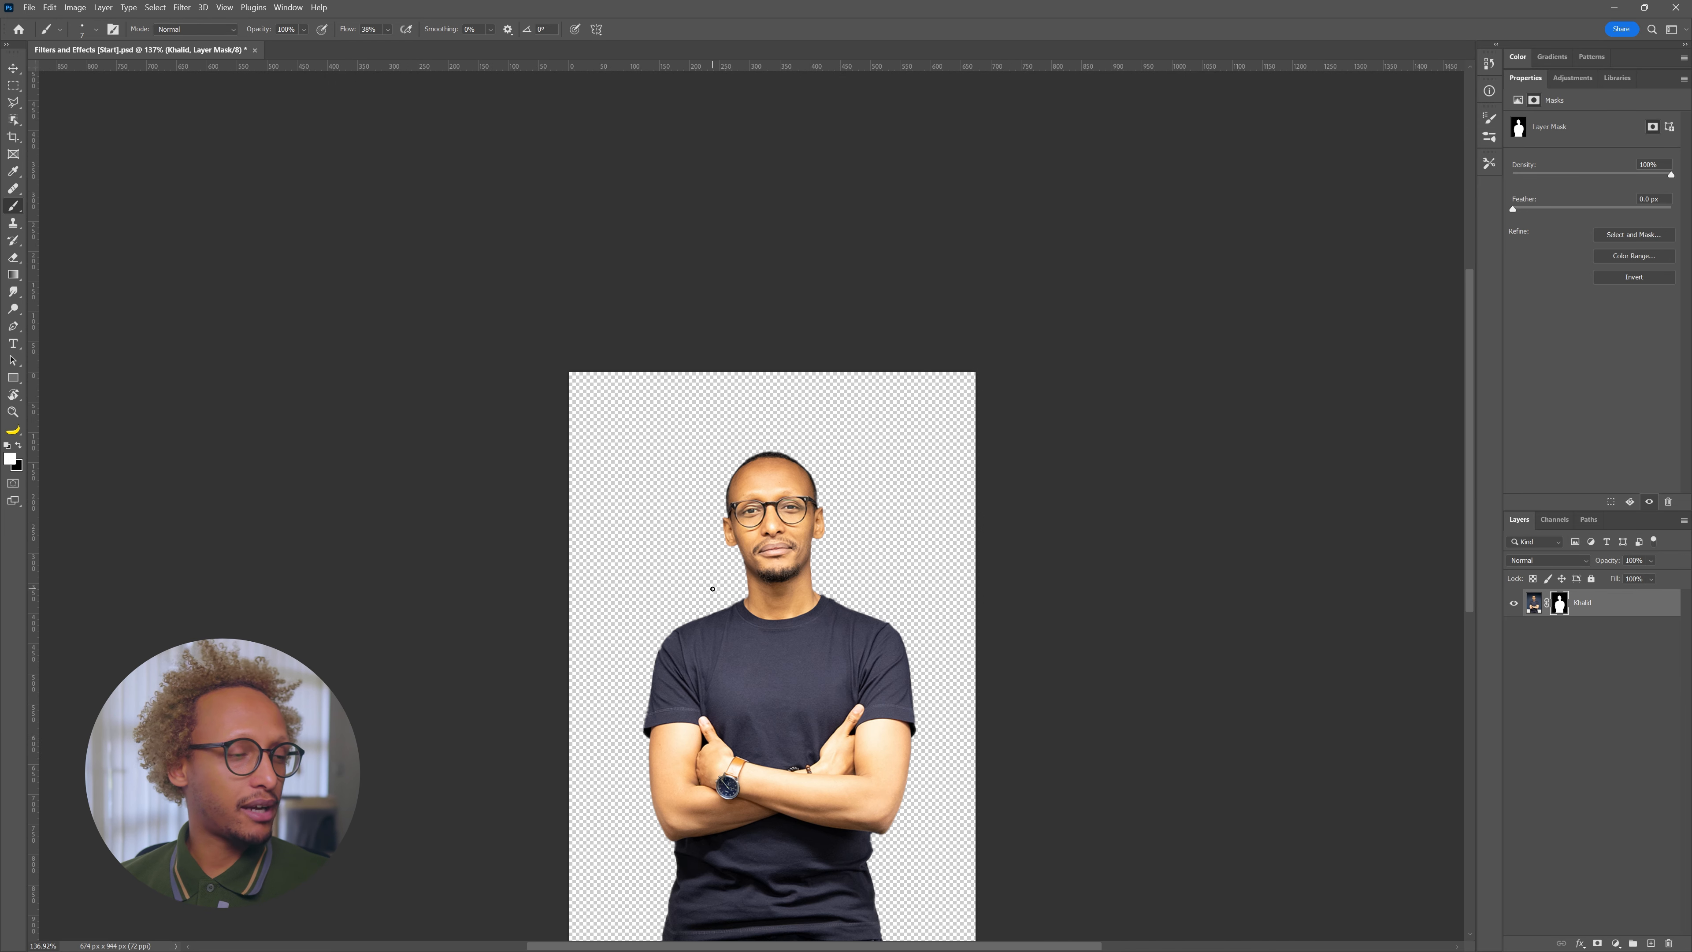
pyautogui.click(182, 7)
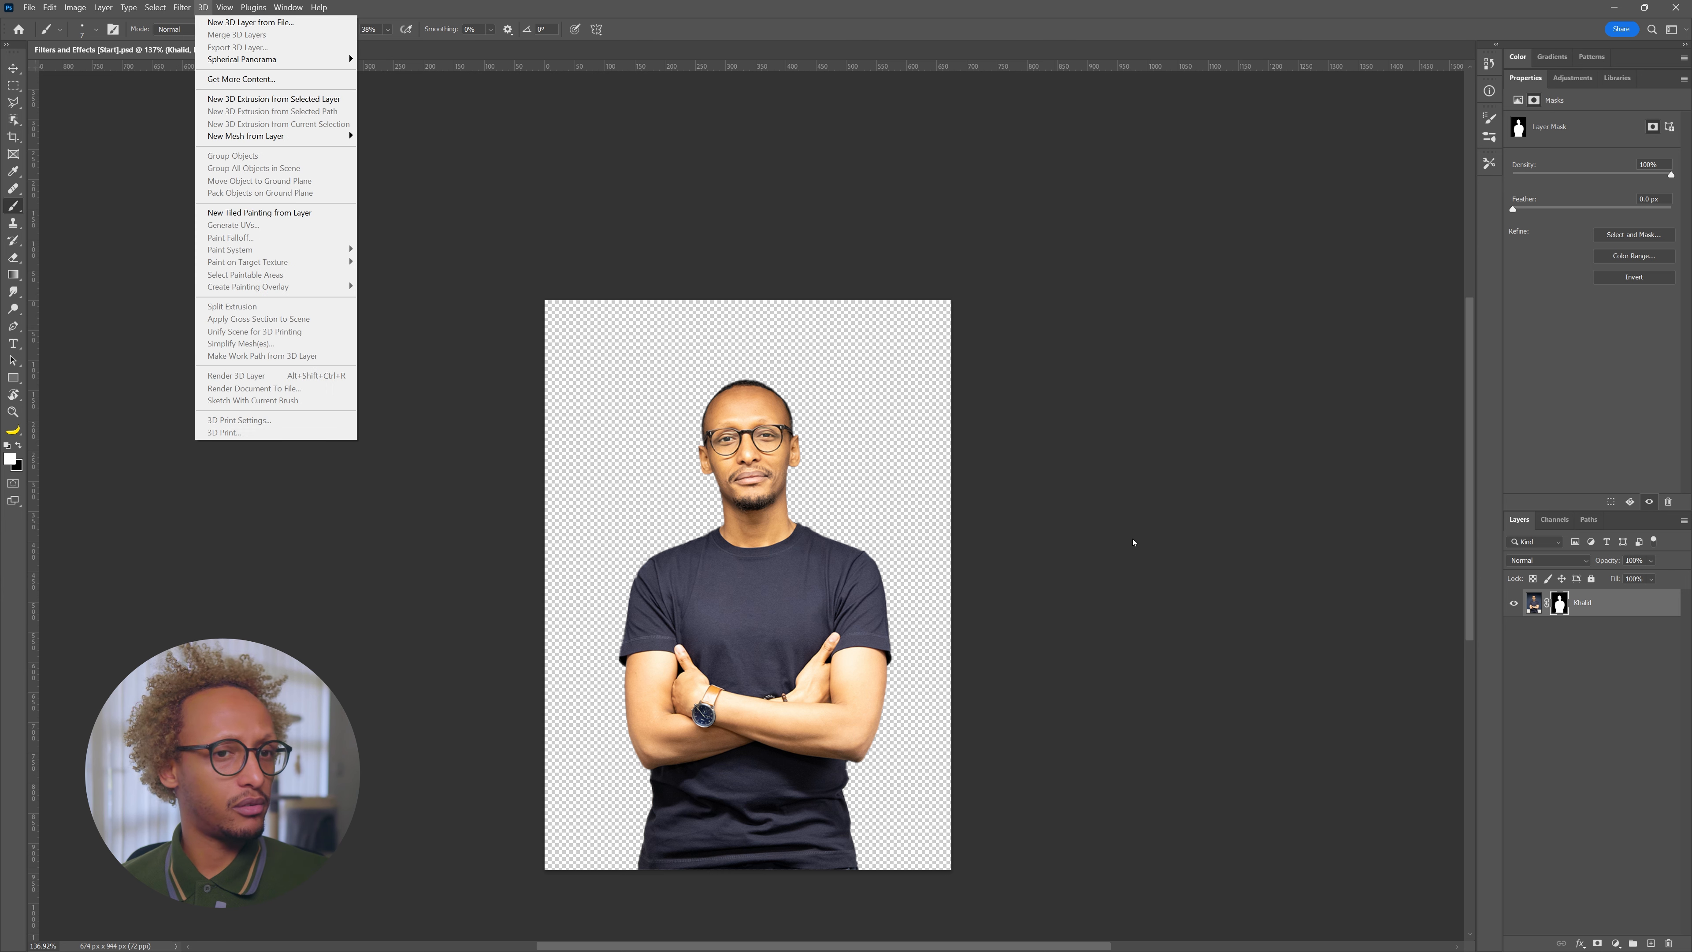
# Duplicate the masked portrait layer and rename the copy Transparent
pyautogui.click(1611, 608)
pyautogui.hotkey('ctrl', 'j')
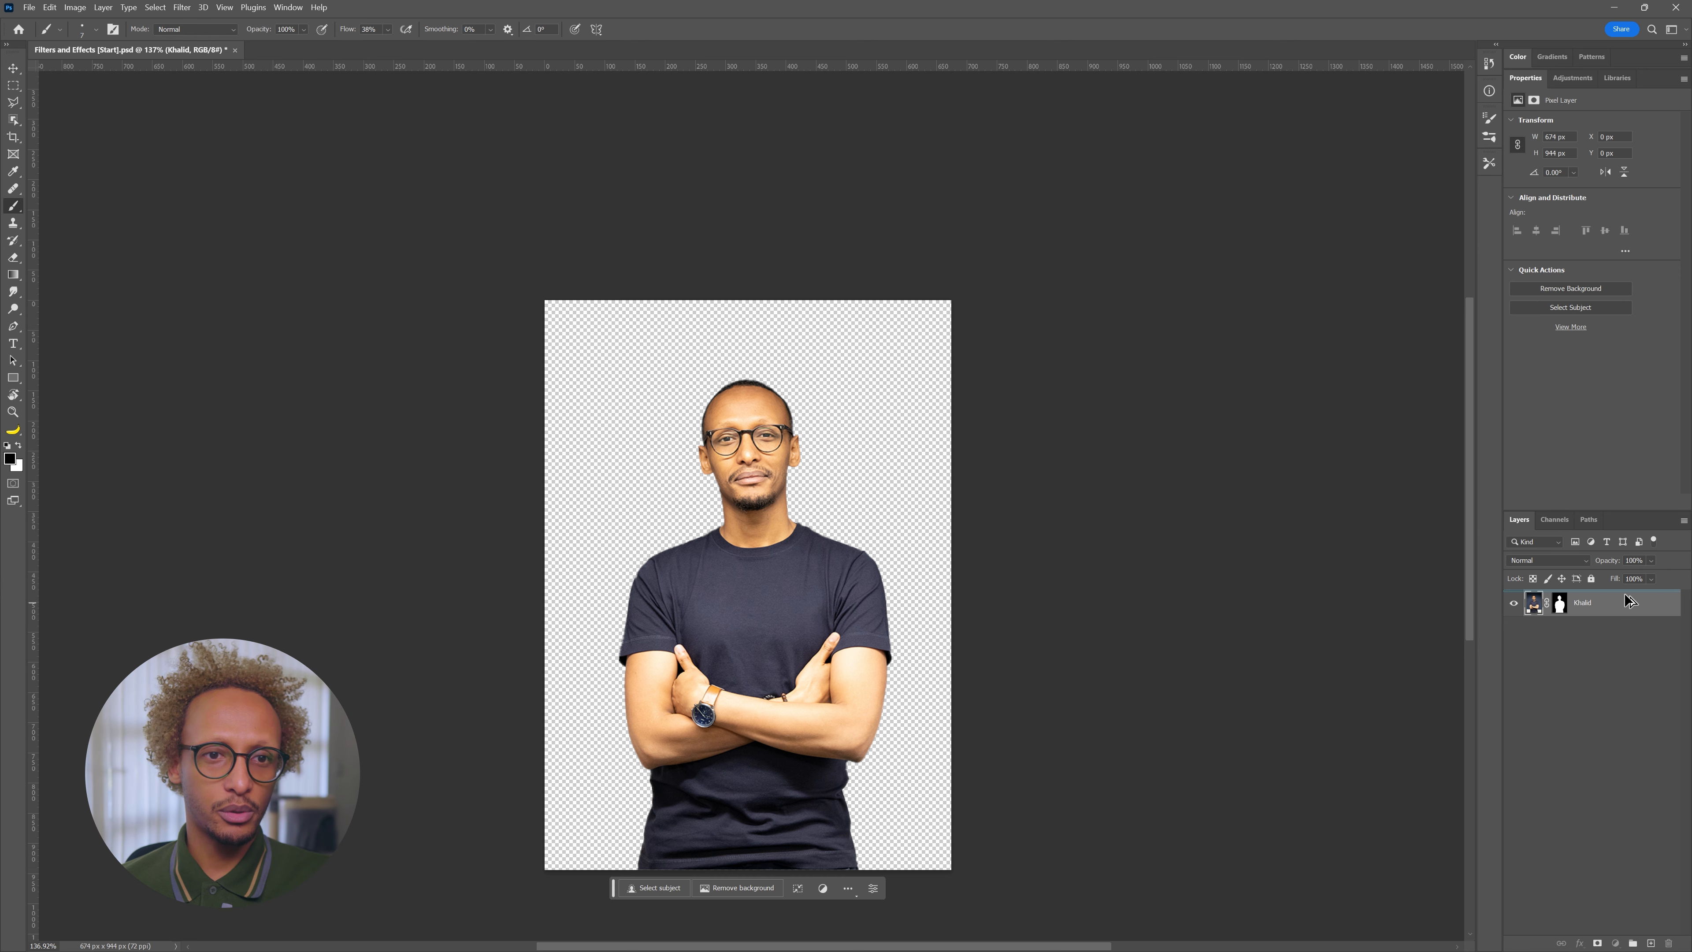
pyautogui.doubleClick(1592, 603)
pyautogui.write('Transparent')
pyautogui.press('Return')
# Try to disable and remove the layer mask of the lower portrait layer
pyautogui.keyDown('shift'); pyautogui.click(1559, 629); pyautogui.keyUp('shift')
pyautogui.moveTo(1559, 630); pyautogui.dragTo(1668, 943)
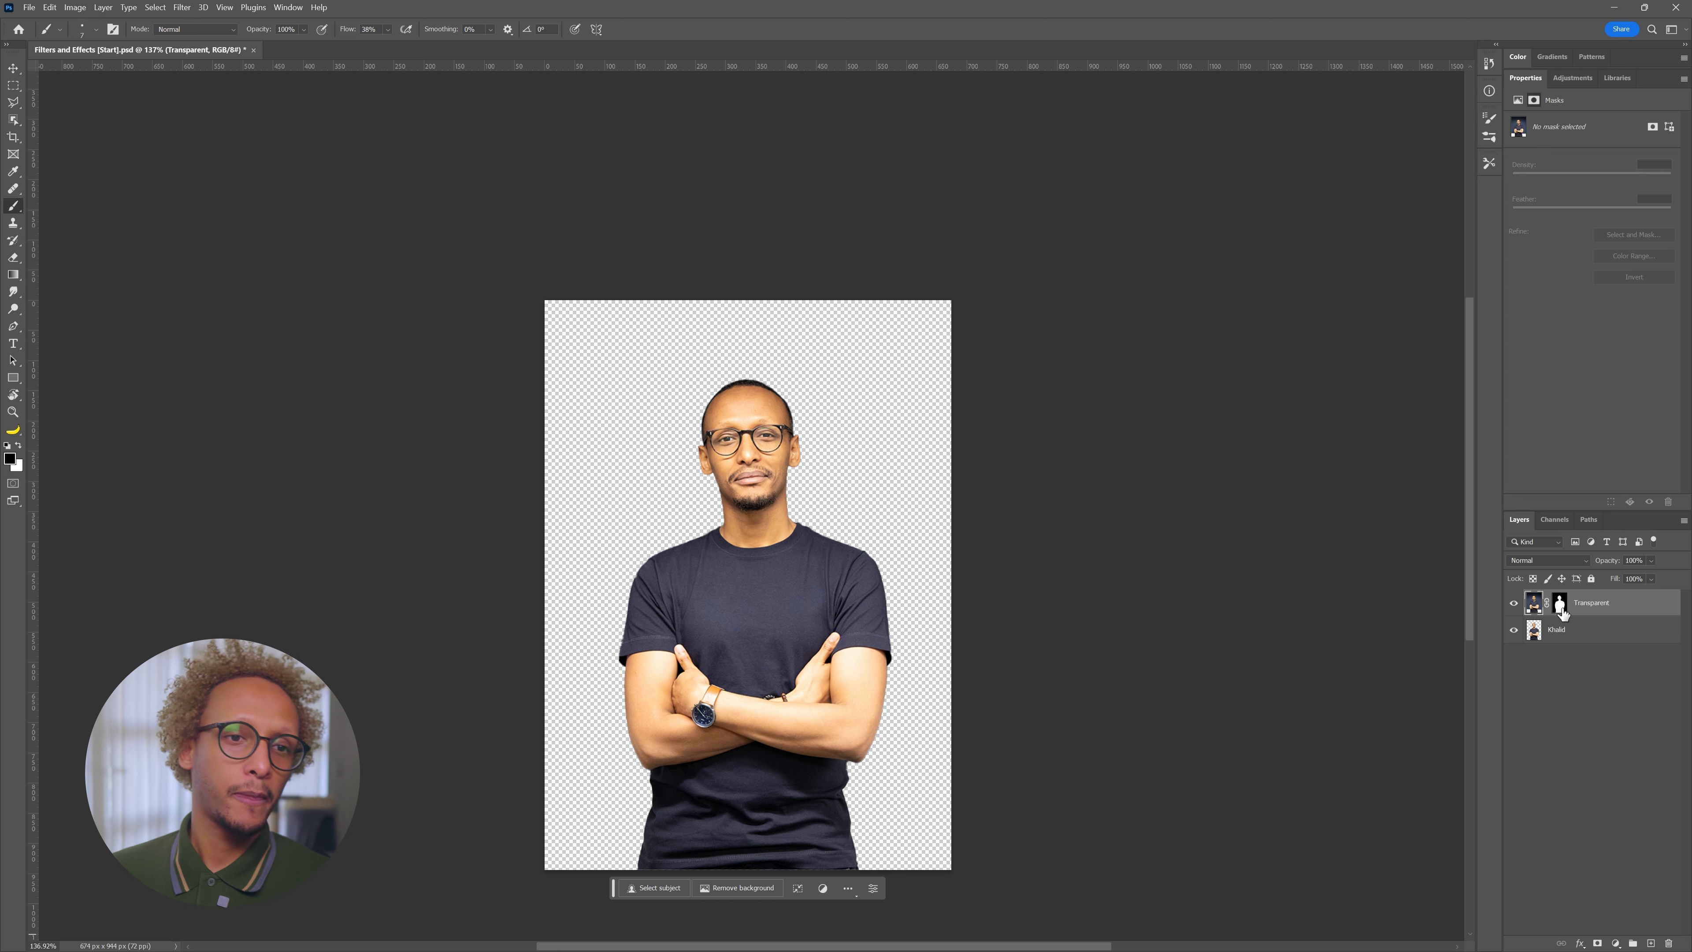
# Try to merge the Transparent layer down into the portrait layer below it
pyautogui.click(1592, 609)
pyautogui.rightClick(1612, 604)
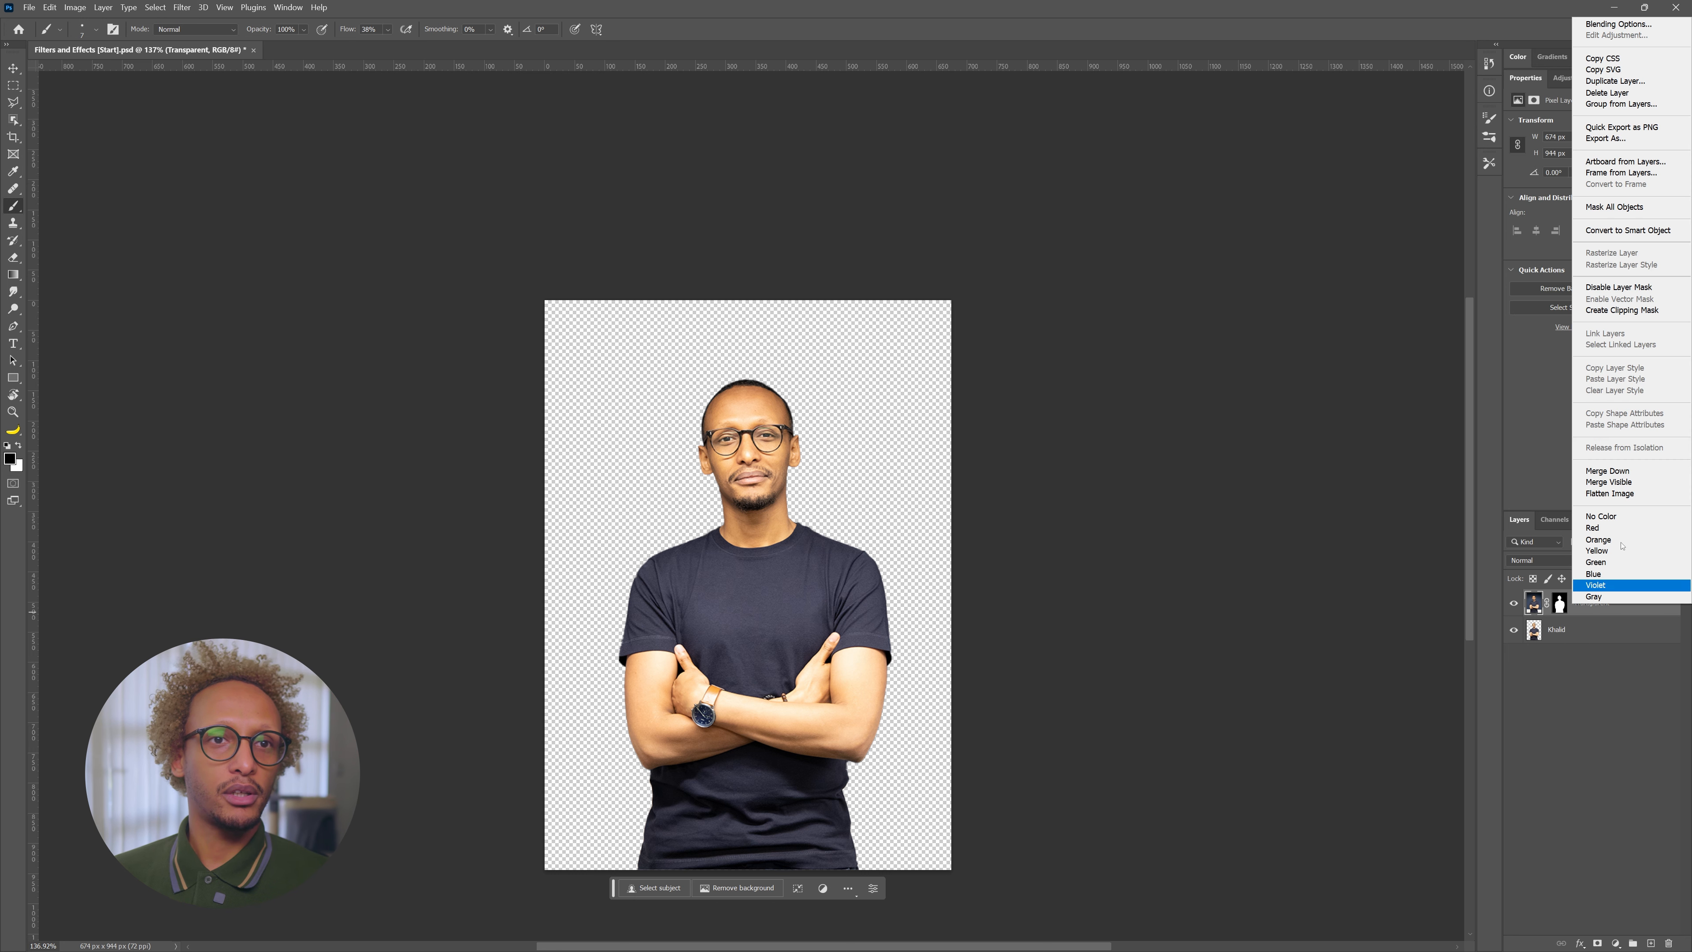
pyautogui.click(1623, 472)
pyautogui.hotkey('ctrl', 'z')
# Try merging the Transparent layer with an empty layer and renaming the merged layer
pyautogui.keyDown('shift'); pyautogui.click(1612, 631); pyautogui.keyUp('shift')
pyautogui.hotkey('ctrl', 'e')
pyautogui.doubleClick(1555, 602)
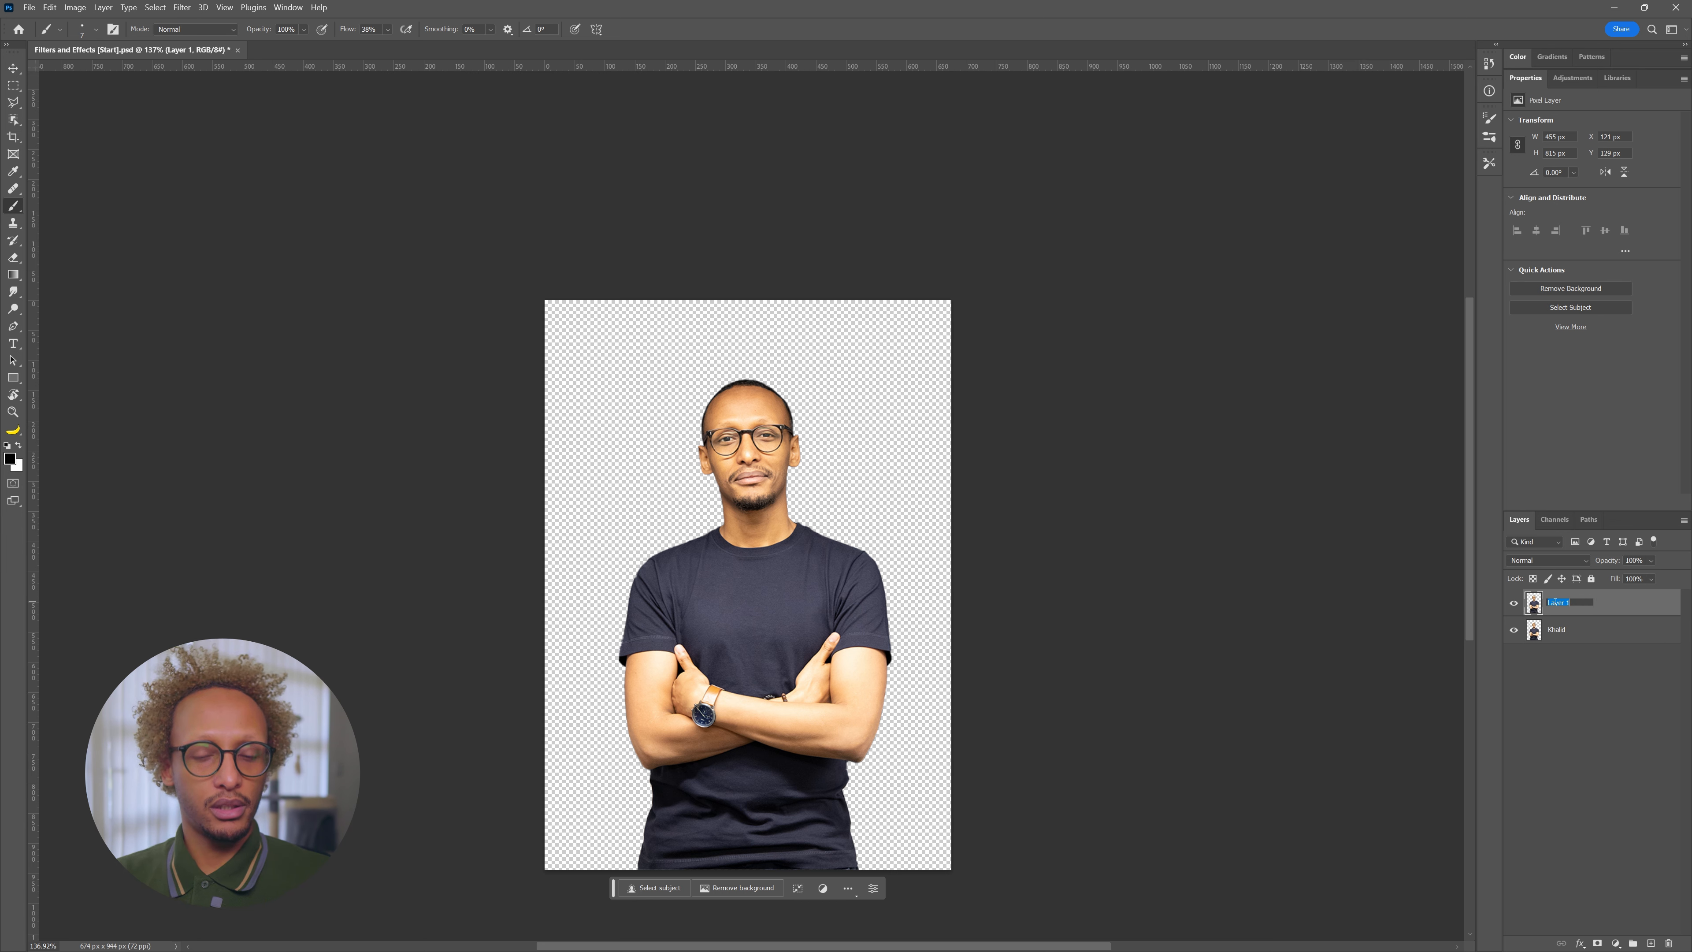
pyautogui.write('Khalid')
pyautogui.hotkey('ctrl', 'z')
pyautogui.press('Escape')
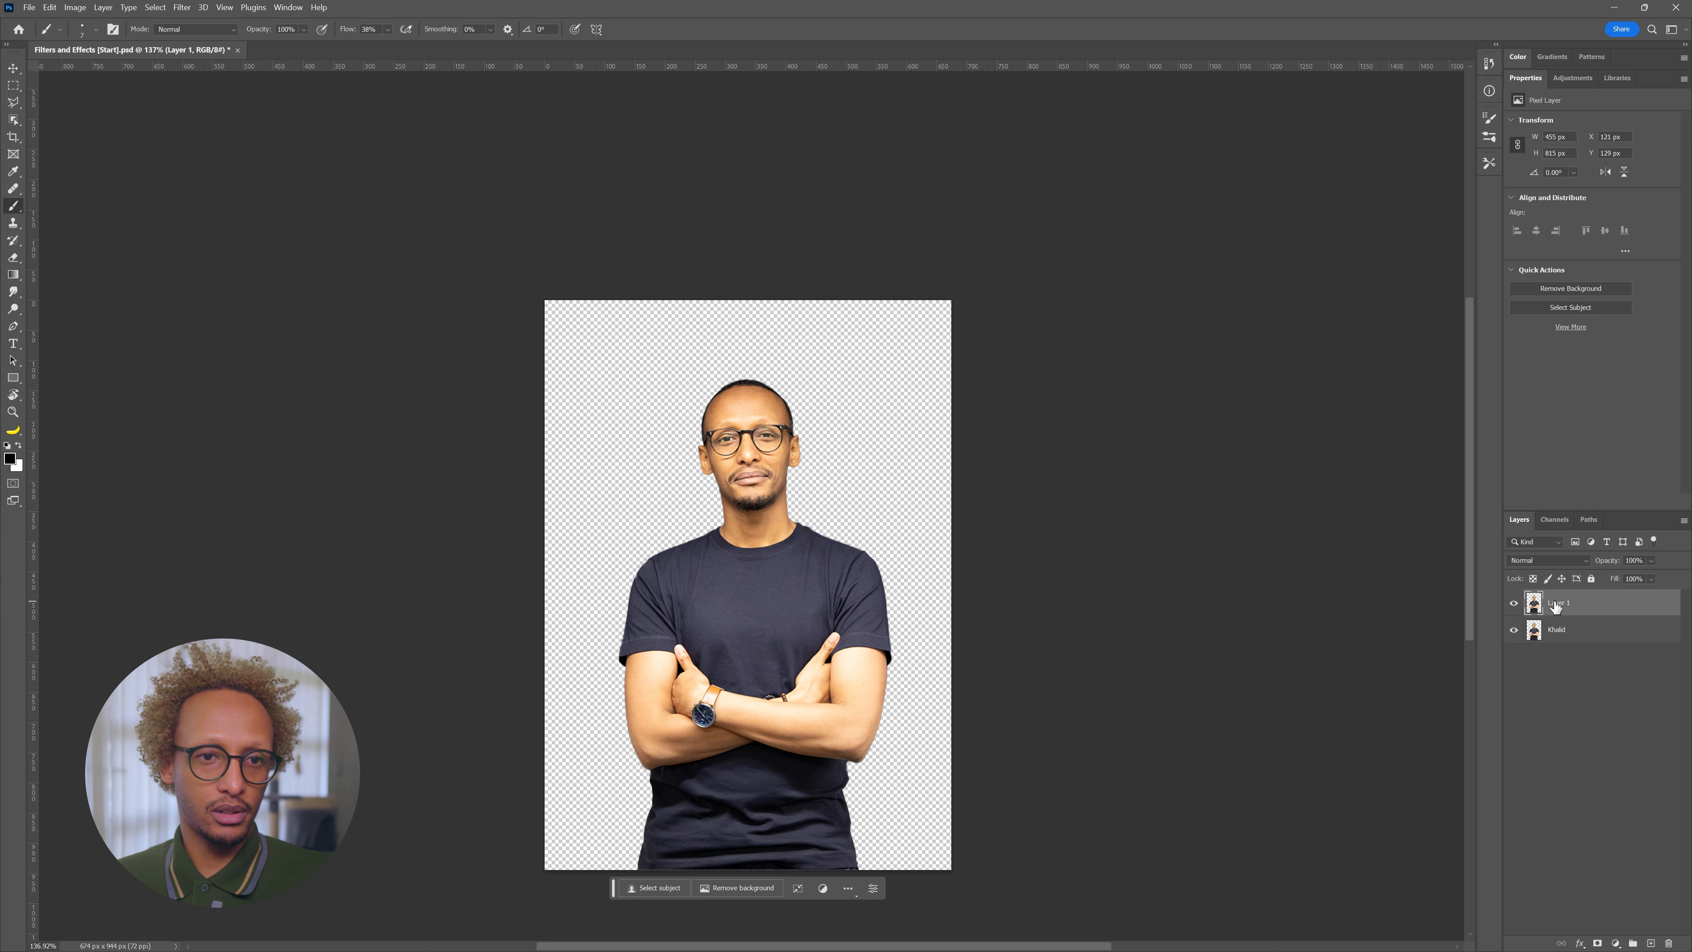
# Undo the layer merge and the removal of the lower portrait layer's mask
pyautogui.hotkey('ctrl', 'z')
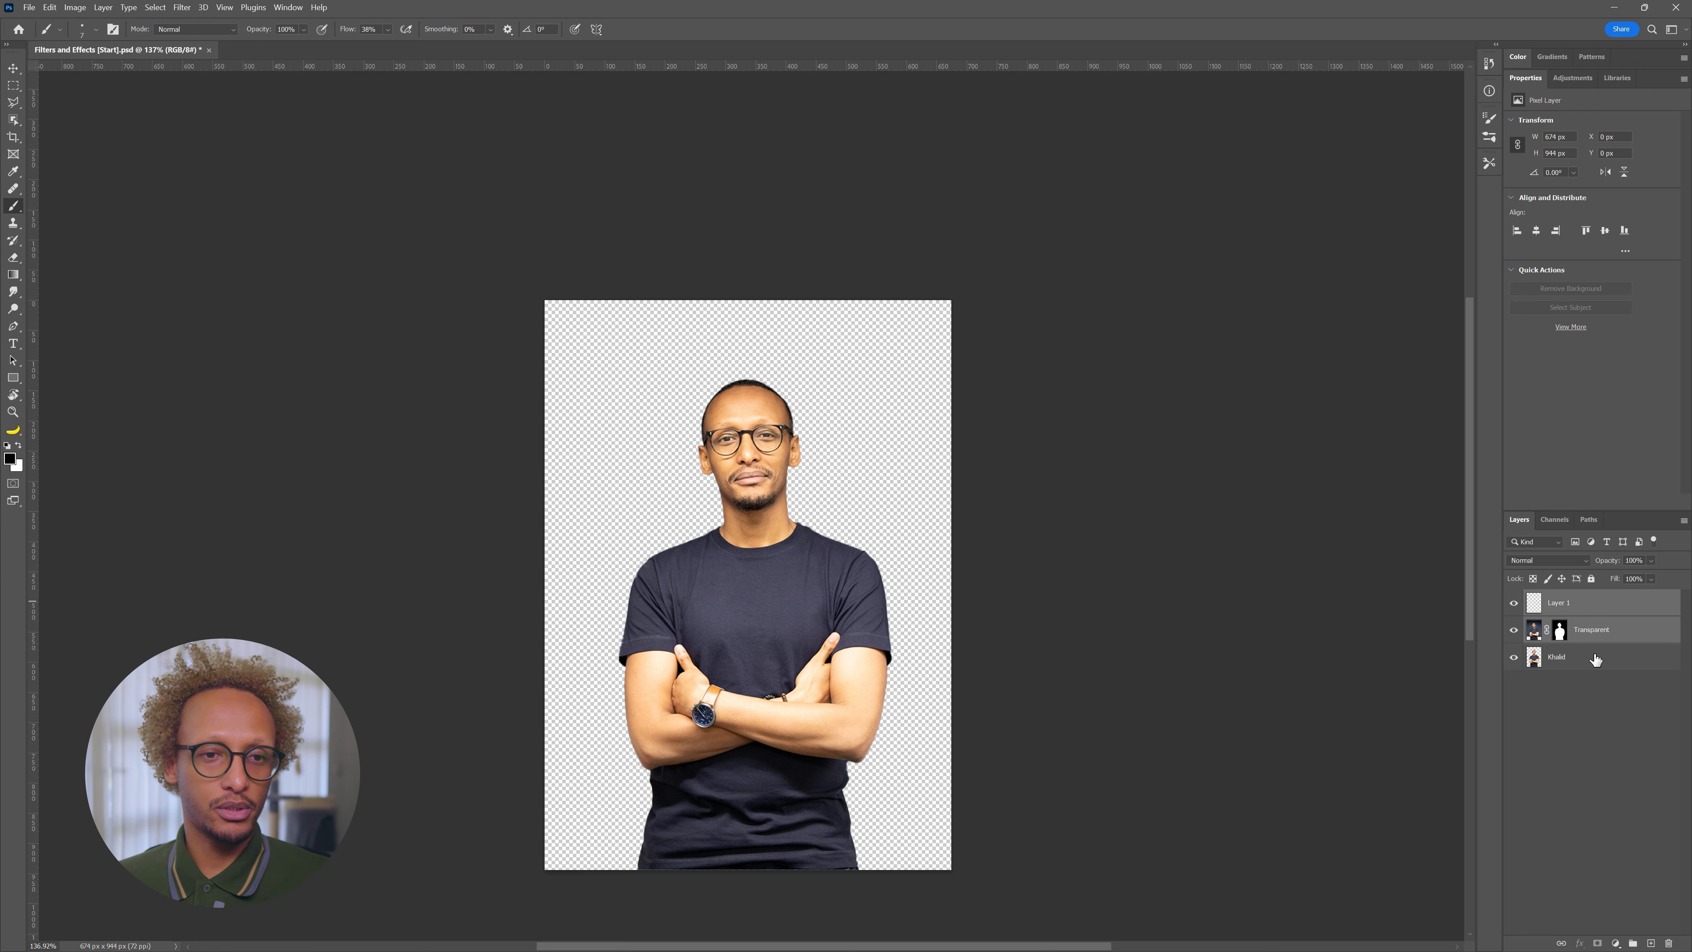
pyautogui.hotkey('ctrl', 'z')
pyautogui.hotkey('ctrl', 'z')
pyautogui.moveTo(1560, 632); pyautogui.dragTo(1668, 943)
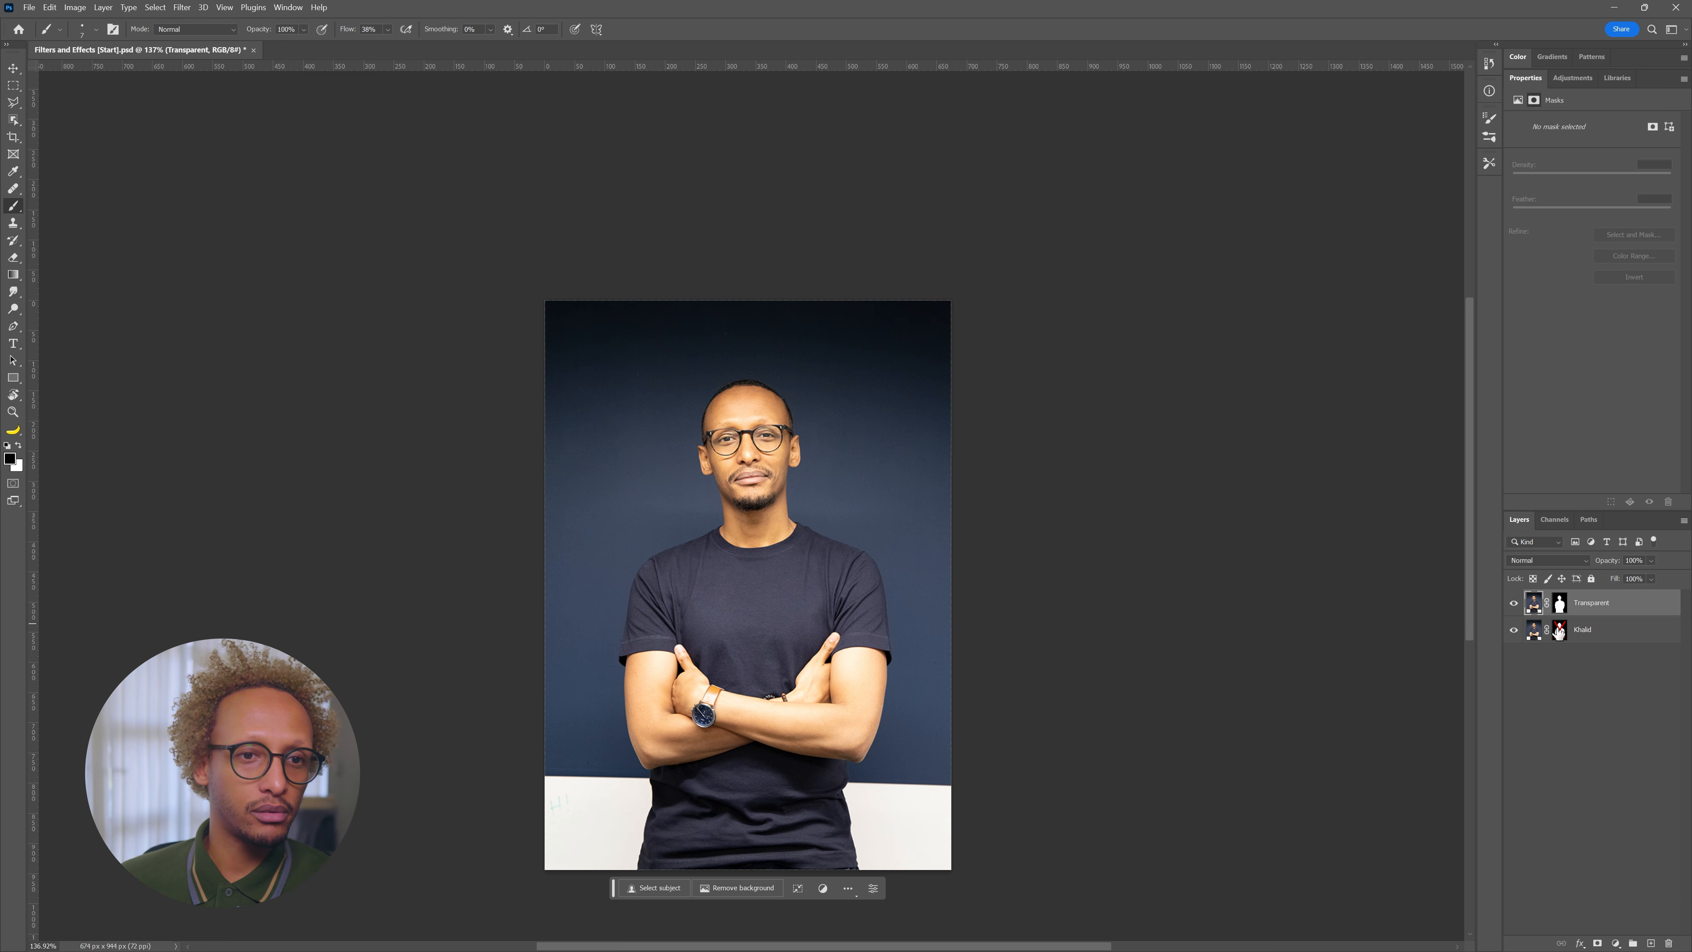
pyautogui.hotkey('ctrl', 'z')
pyautogui.moveTo(1559, 630); pyautogui.dragTo(1669, 943)
pyautogui.hotkey('ctrl', 'z')
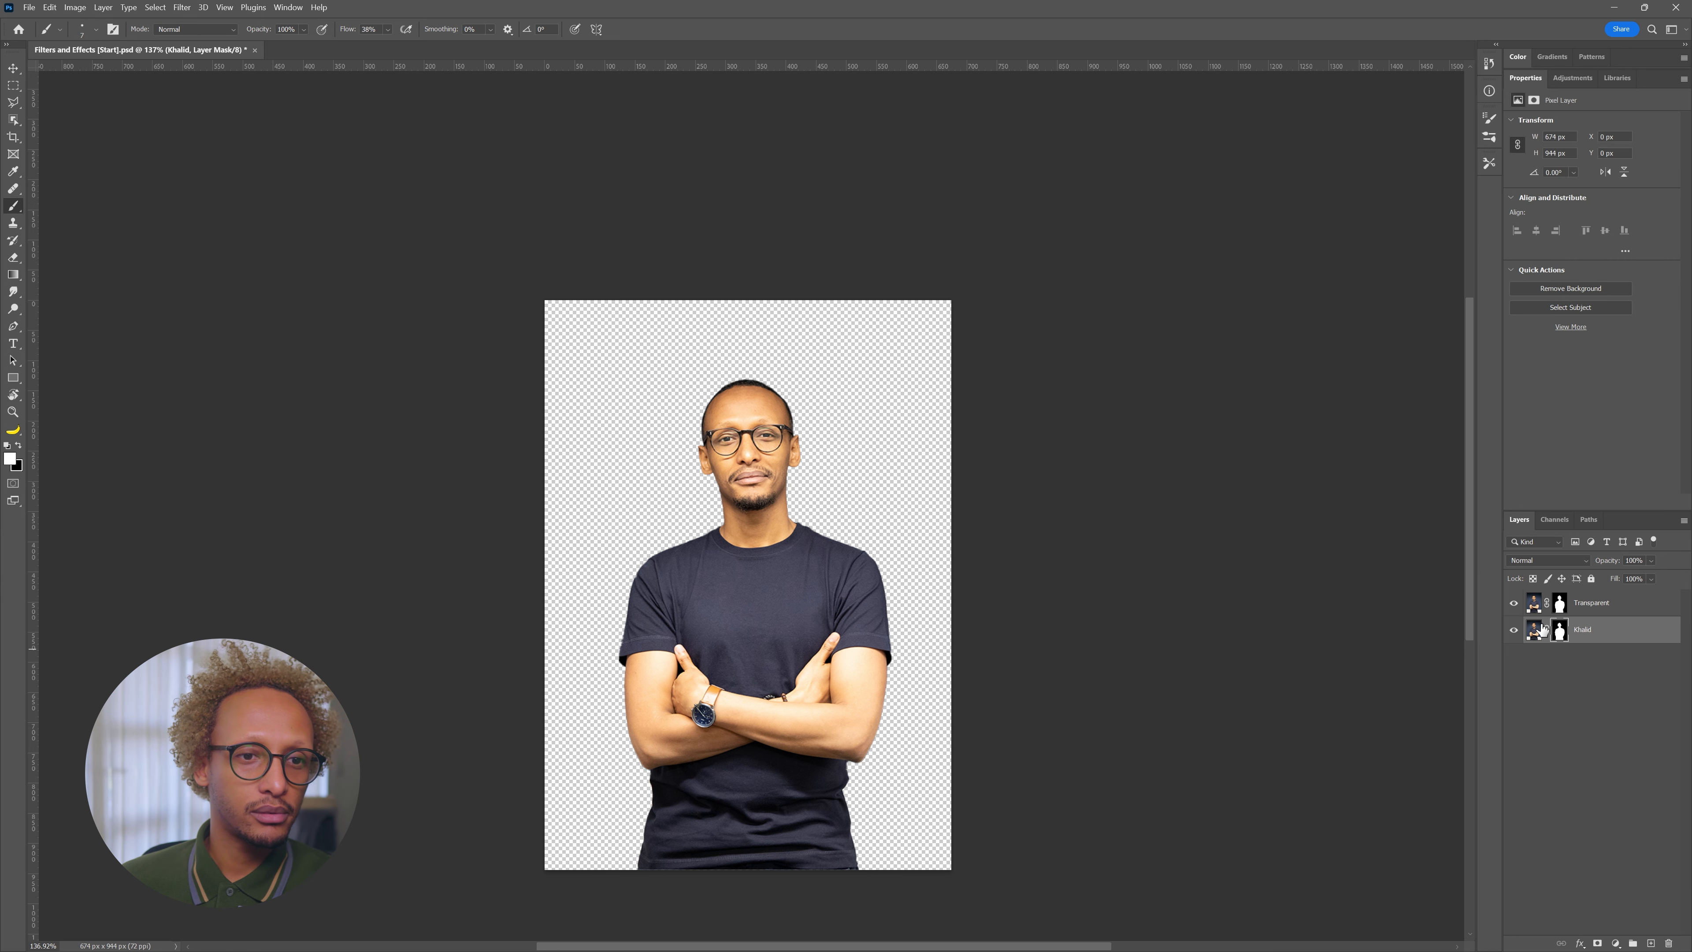
# Disable the layer mask of the lower portrait layer while keeping the Transparent layer
pyautogui.keyDown('shift'); pyautogui.click(1561, 630); pyautogui.keyUp('shift')
pyautogui.click(1581, 607)
pyautogui.press('Delete')
pyautogui.hotkey('ctrl', 'z')
# Add an empty layer and merge it with the Transparent layer to bake in the cut-out mask
pyautogui.click(1650, 942)
pyautogui.keyDown('shift'); pyautogui.click(1606, 630); pyautogui.keyUp('shift')
pyautogui.hotkey('ctrl', 'e')
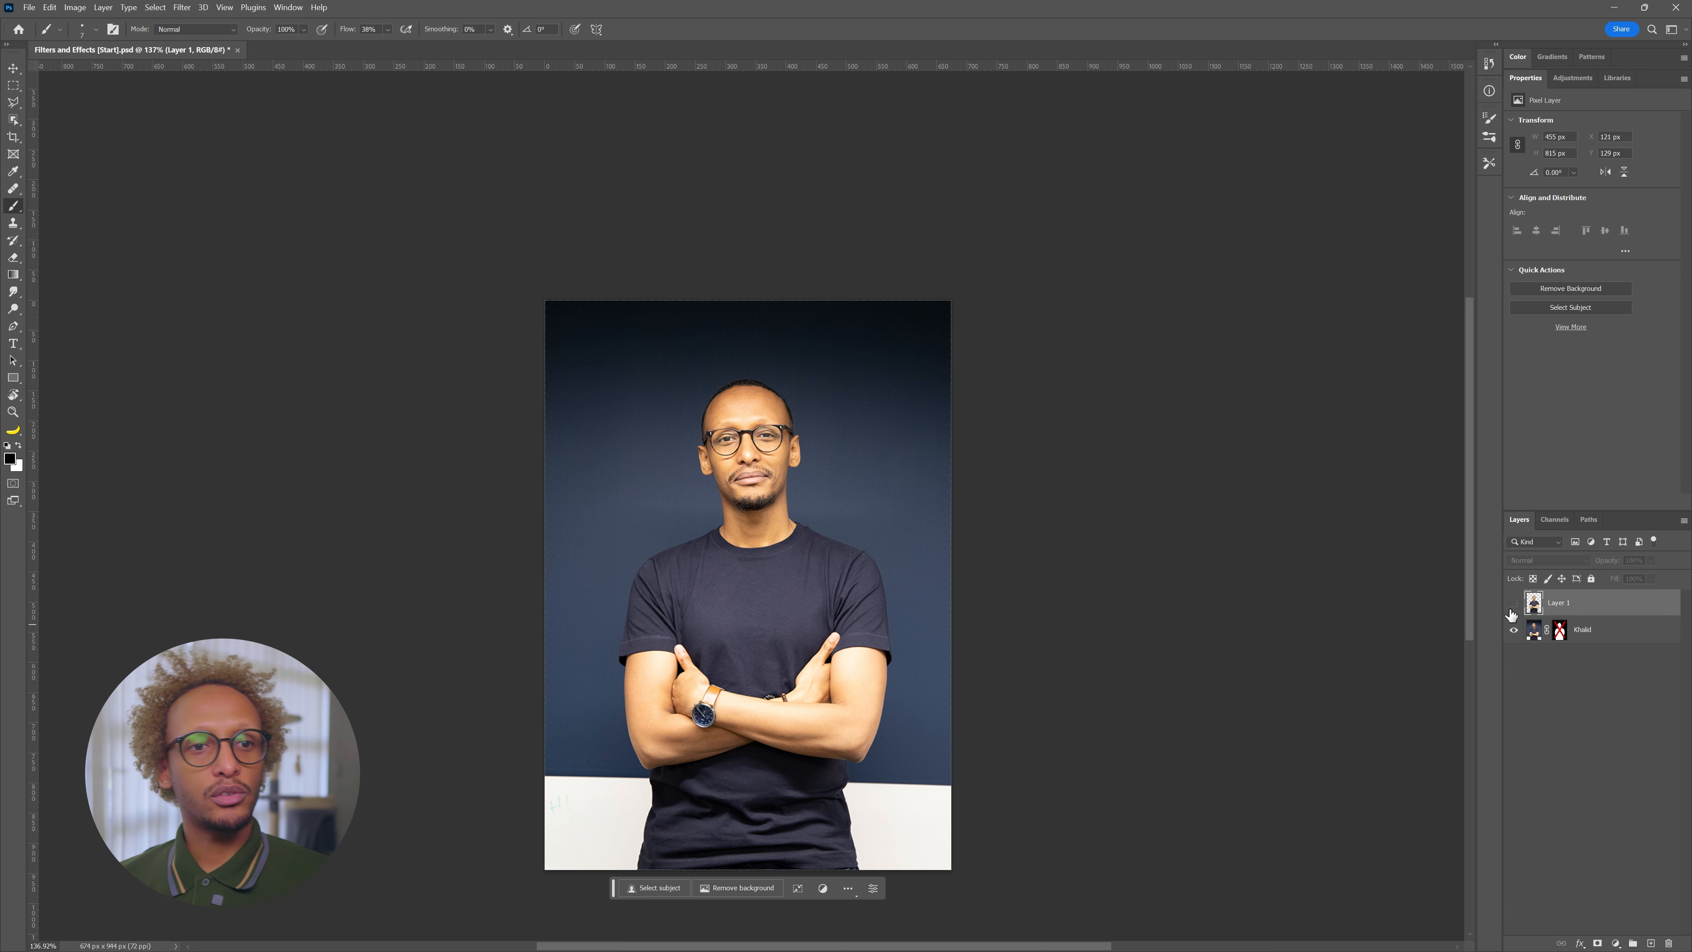
# Merge the lower portrait layer, with its full background visible, with a new empty layer
pyautogui.click(1514, 630)
pyautogui.click(1514, 629)
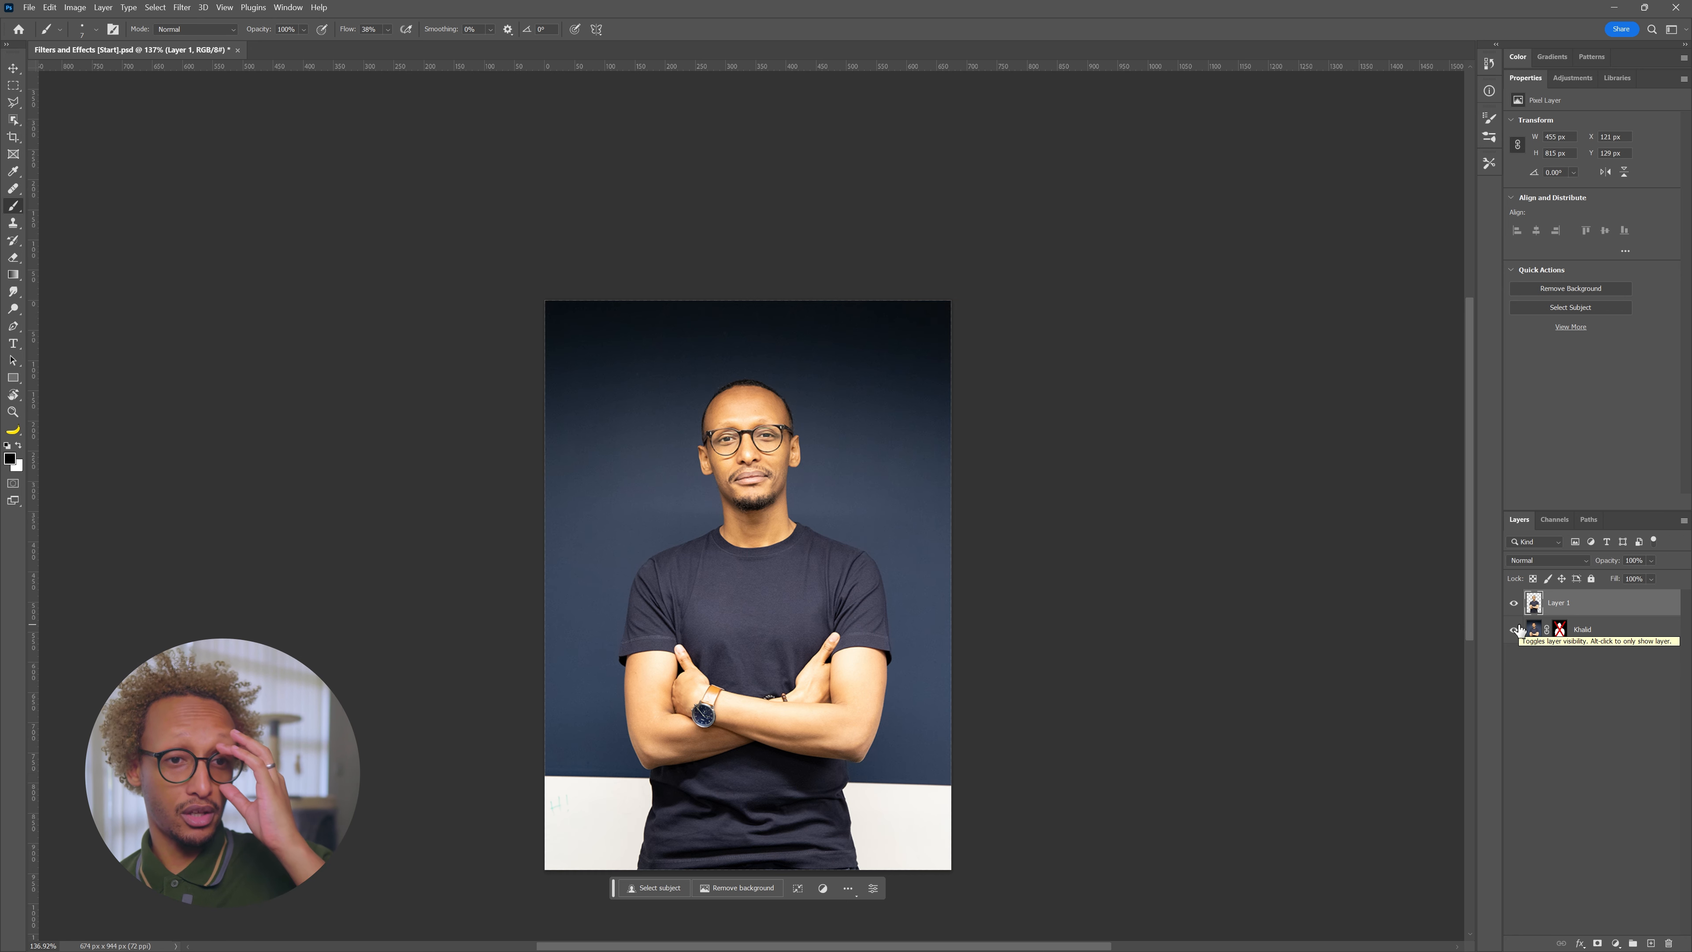
pyautogui.click(1514, 630)
pyautogui.click(1597, 633)
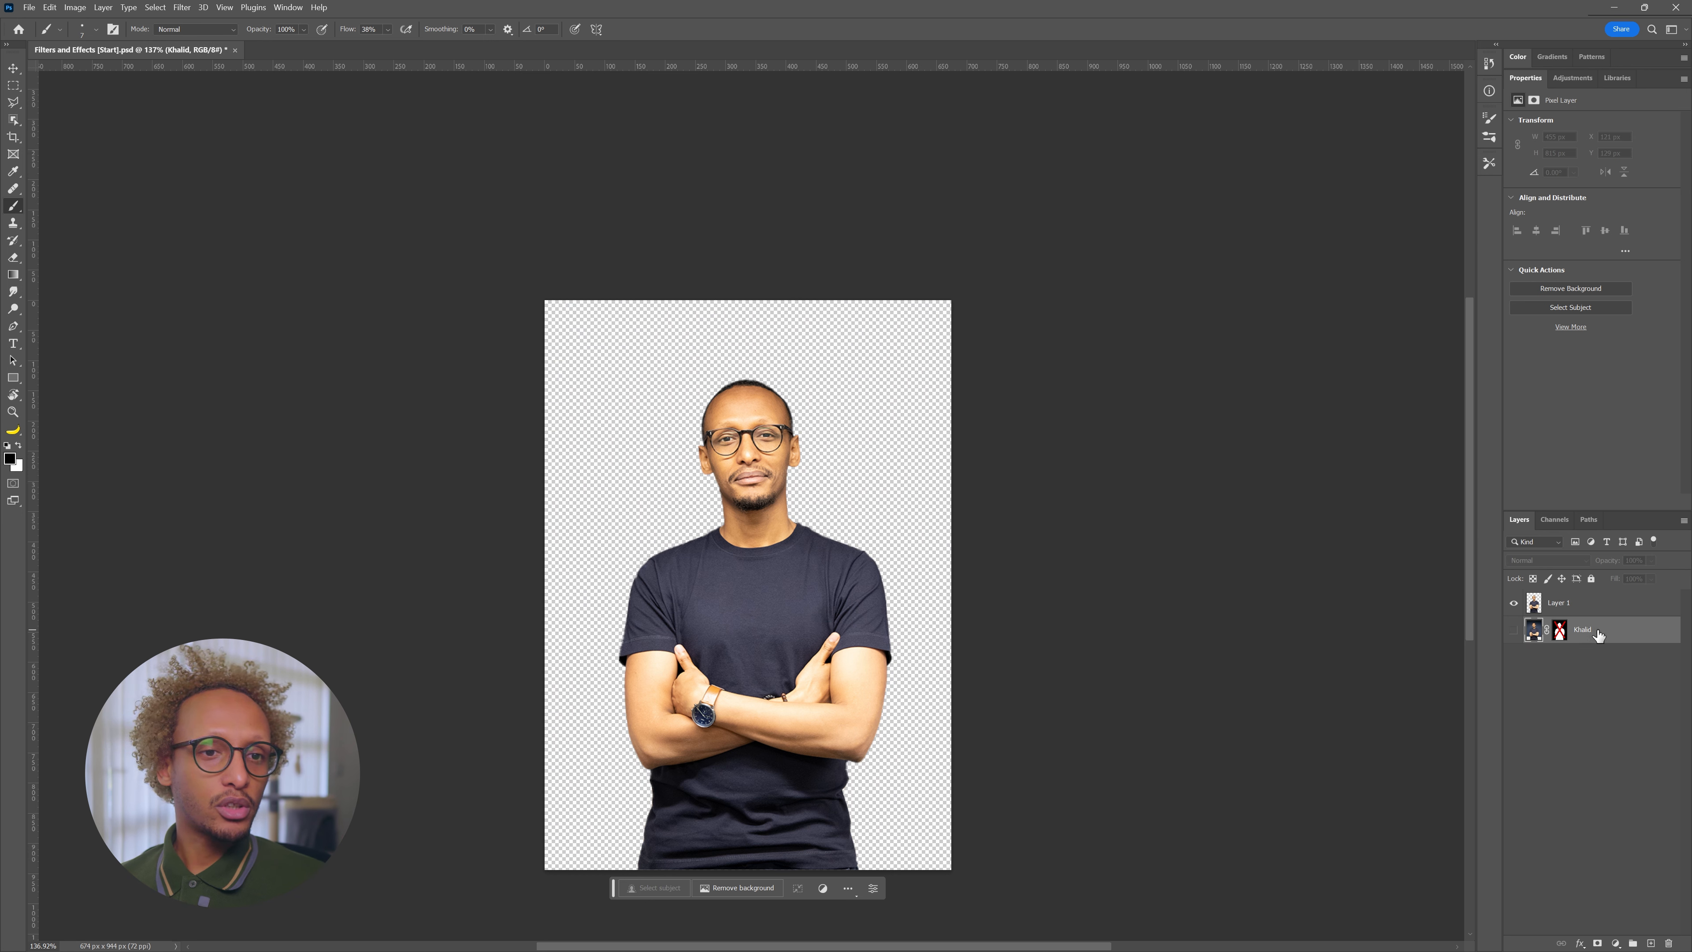
pyautogui.click(1514, 630)
pyautogui.click(1651, 943)
pyautogui.keyDown('shift'); pyautogui.click(1601, 657); pyautogui.keyUp('shift')
pyautogui.hotkey('ctrl', 'e')
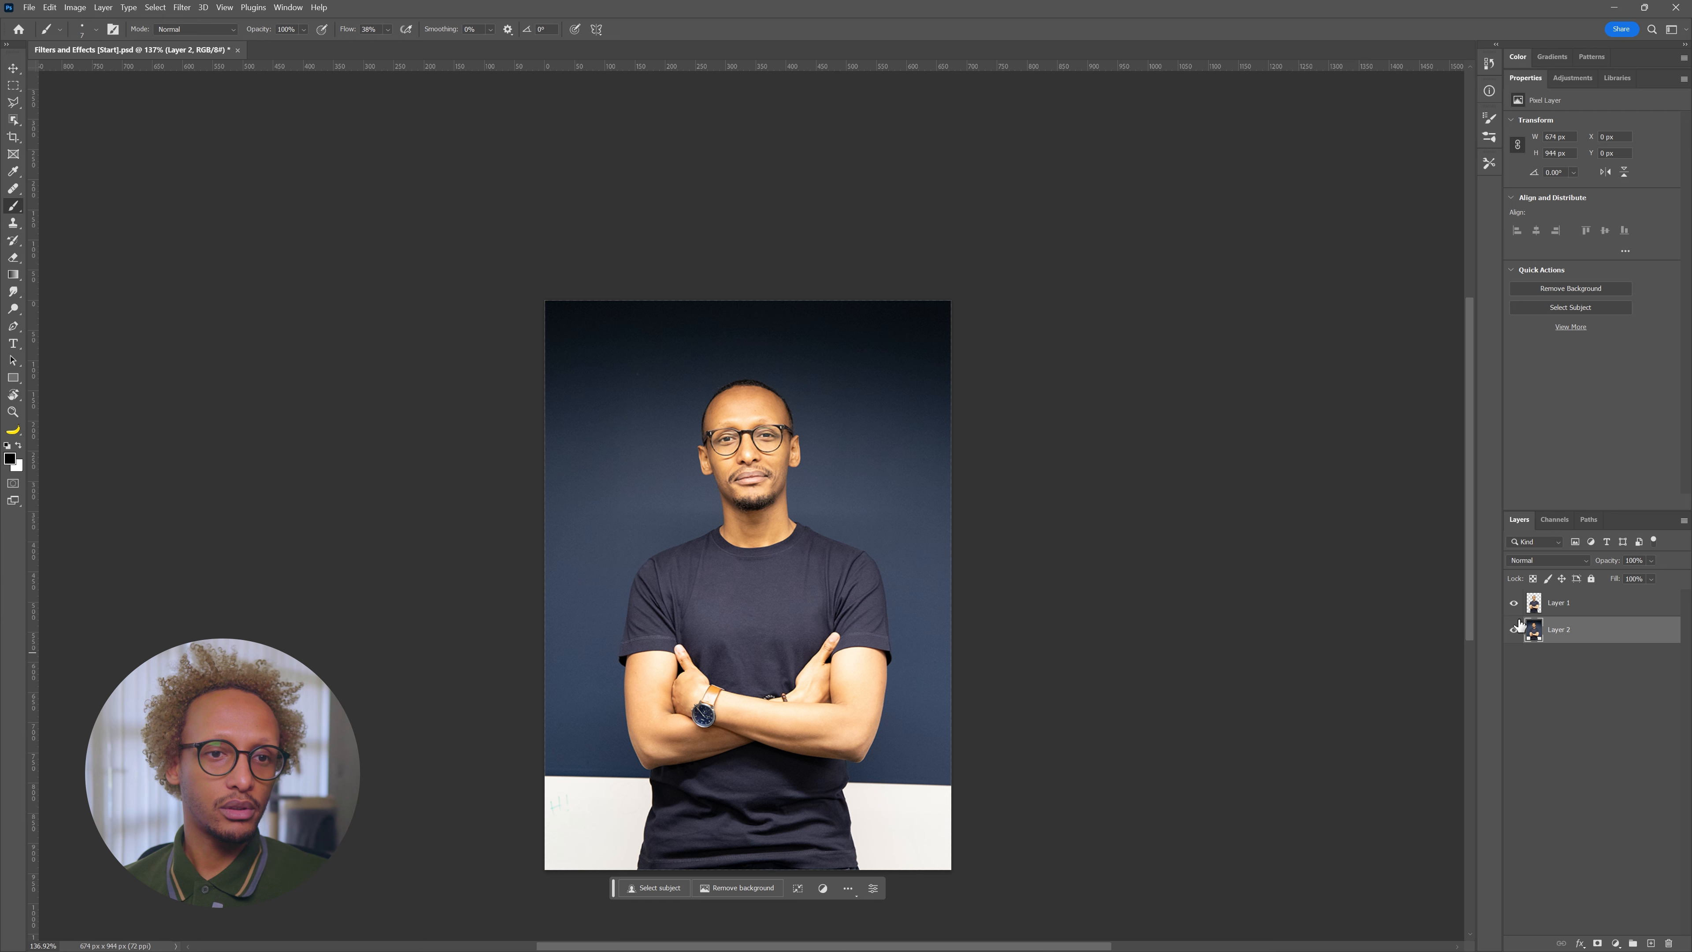
# Hide Layer 2 and open Neural Filters on the cut-out in Layer 1
pyautogui.click(1583, 611)
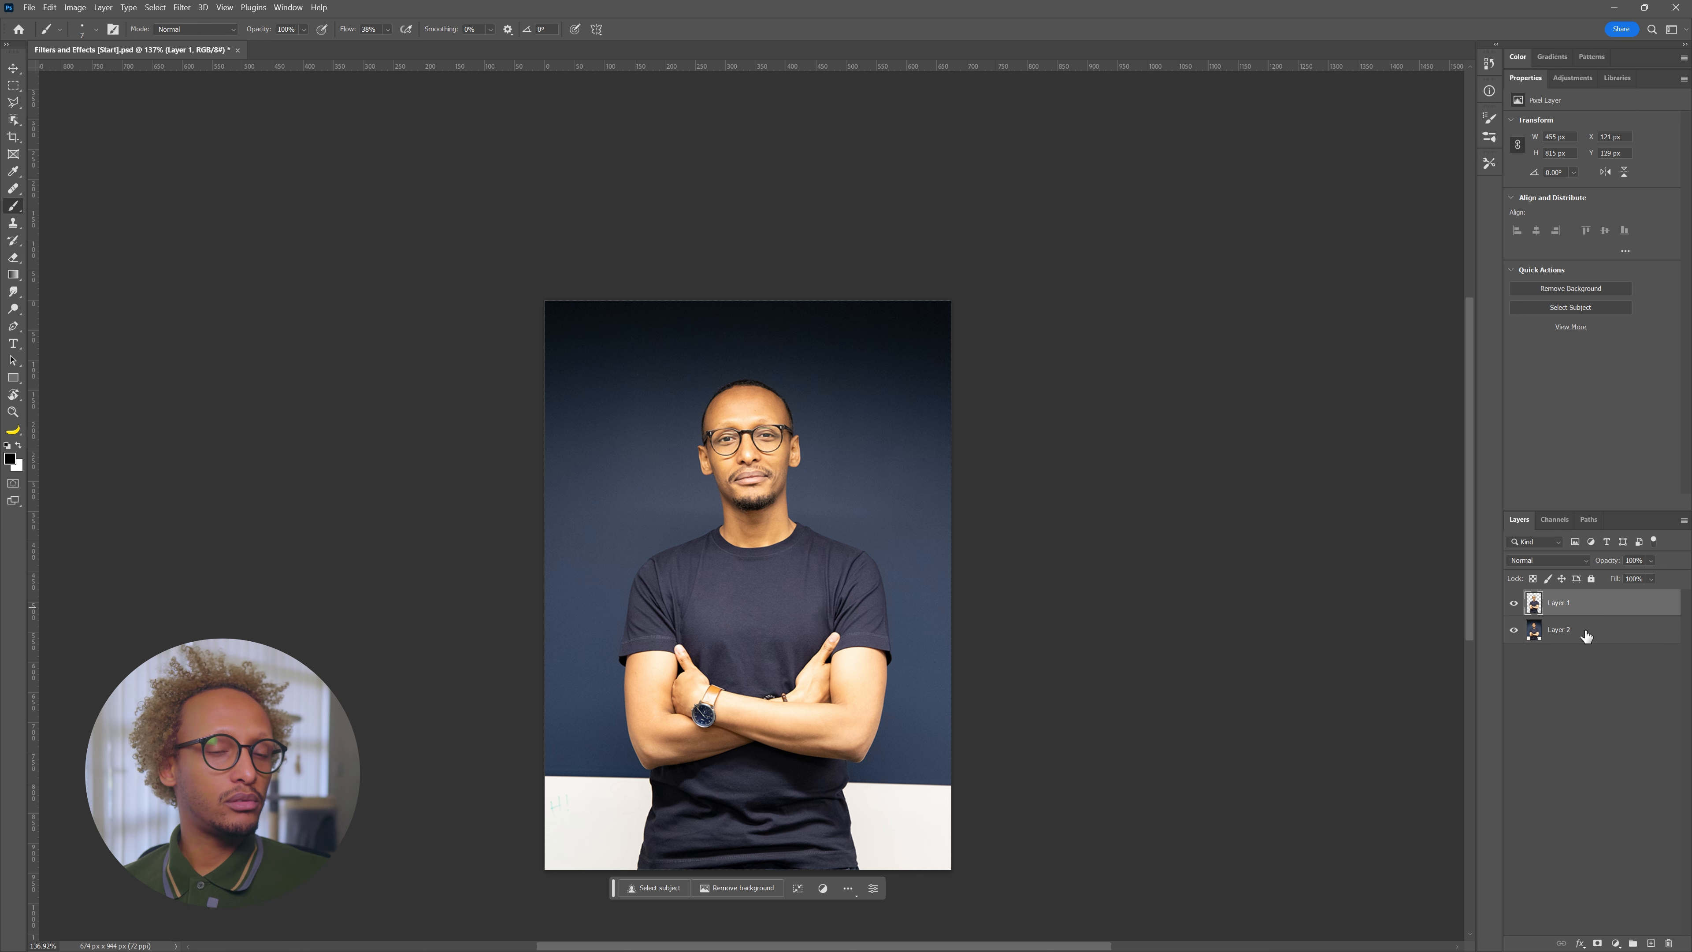
pyautogui.click(1514, 629)
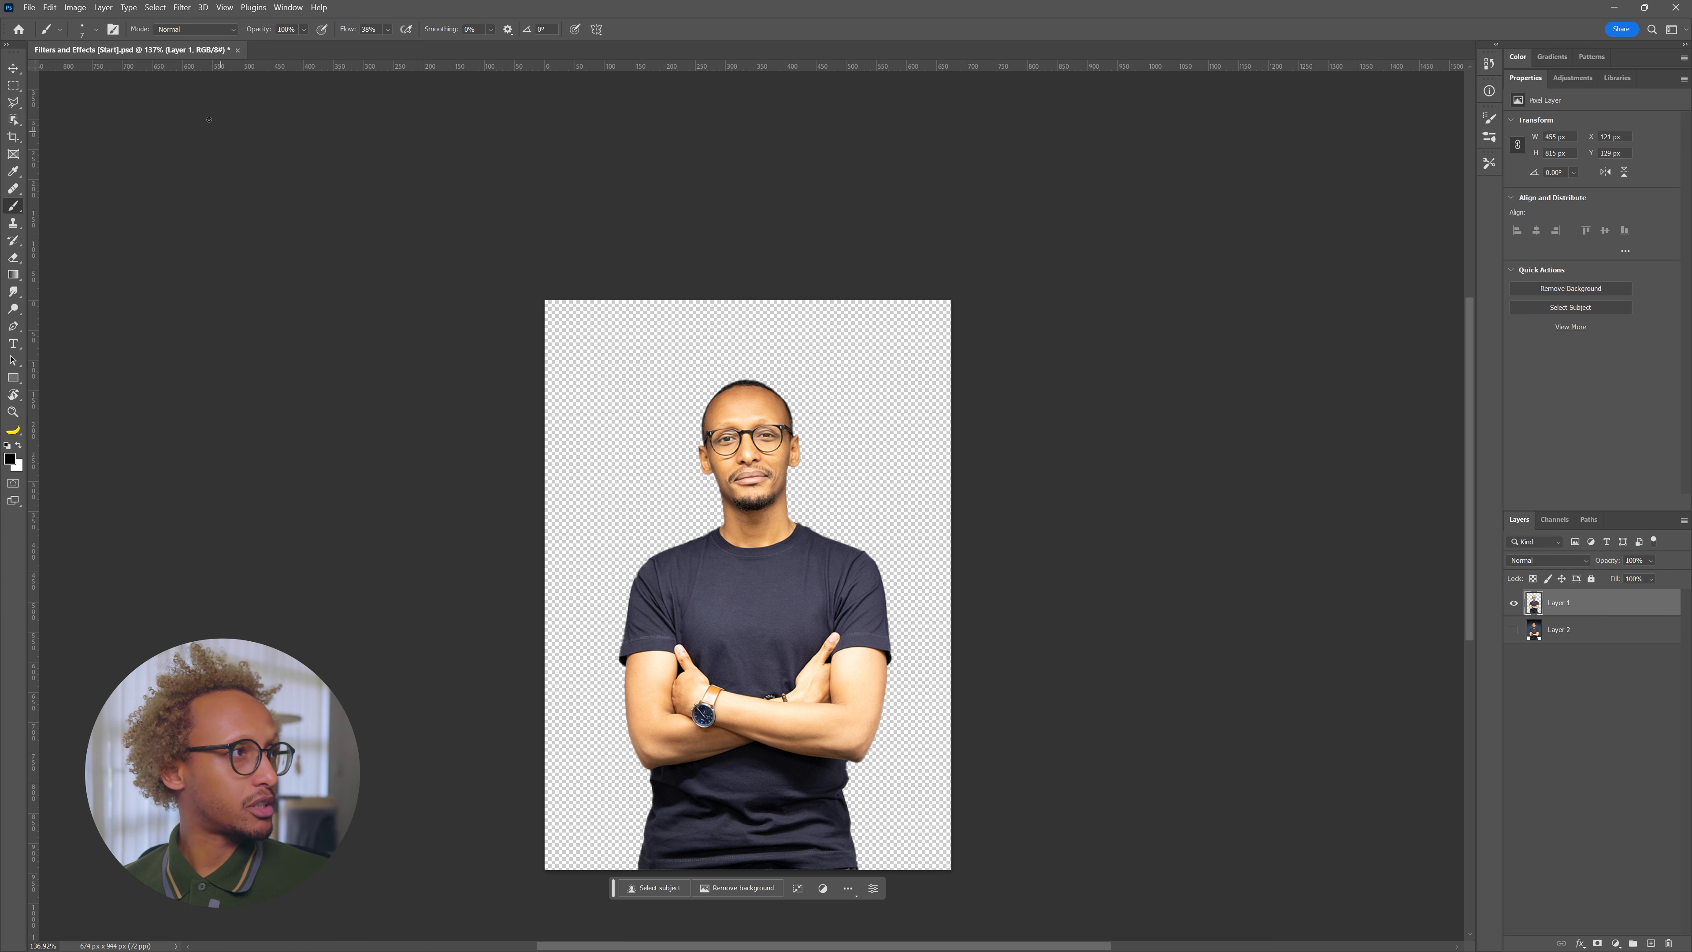
pyautogui.click(180, 7)
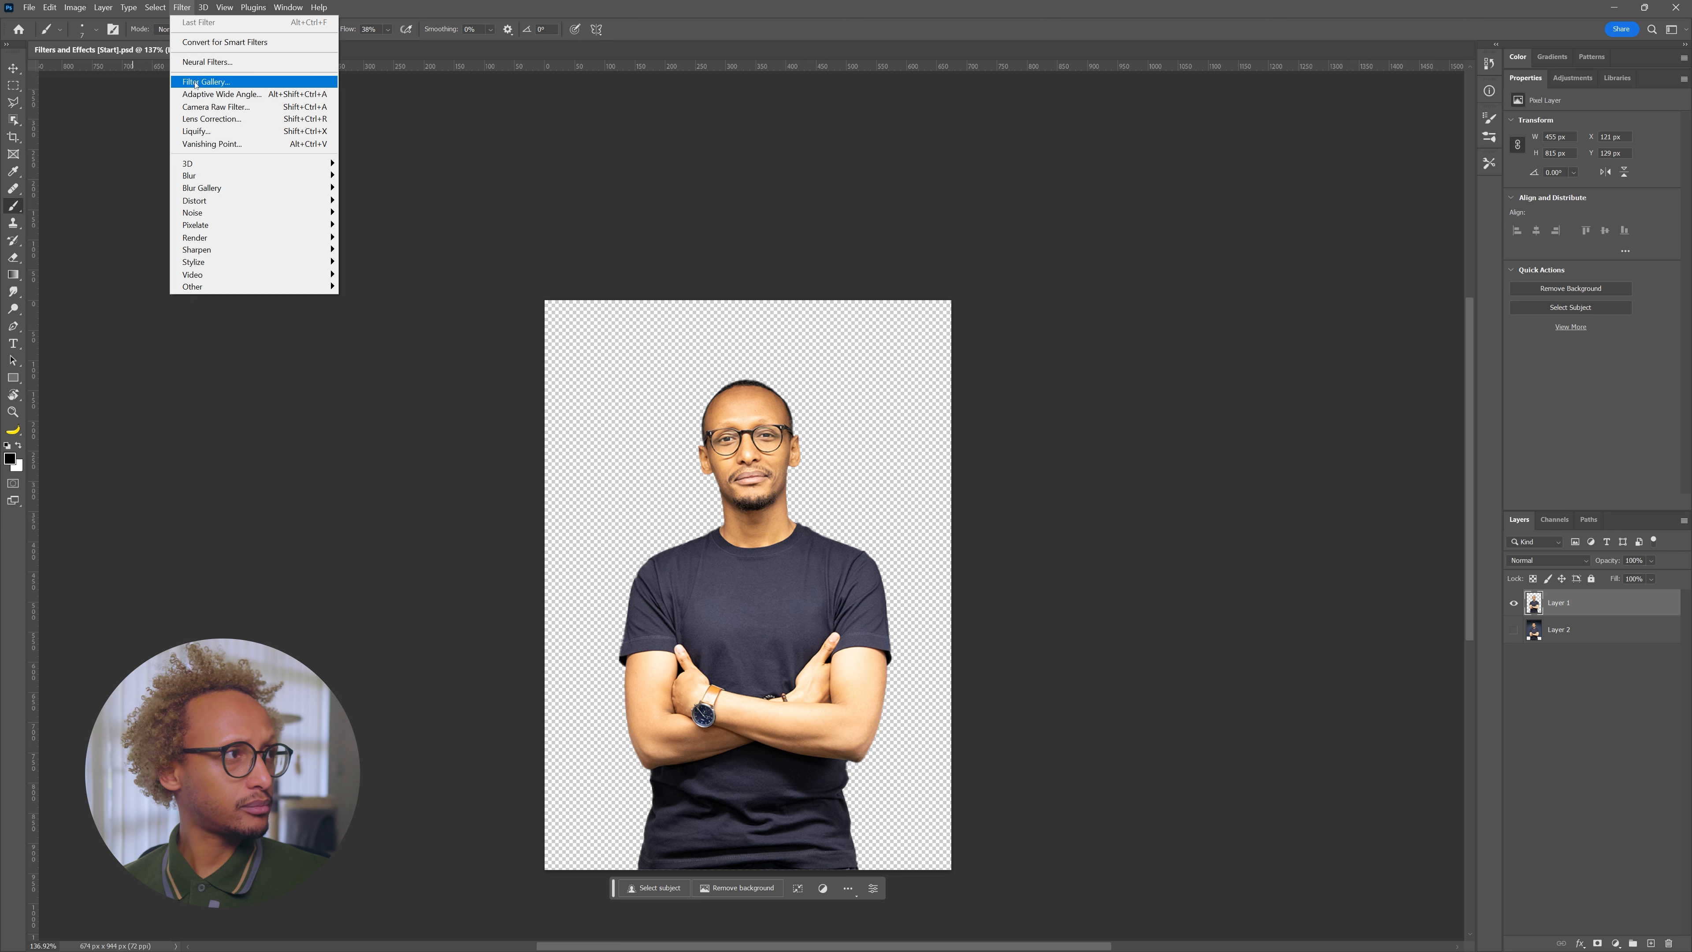
pyautogui.click(207, 62)
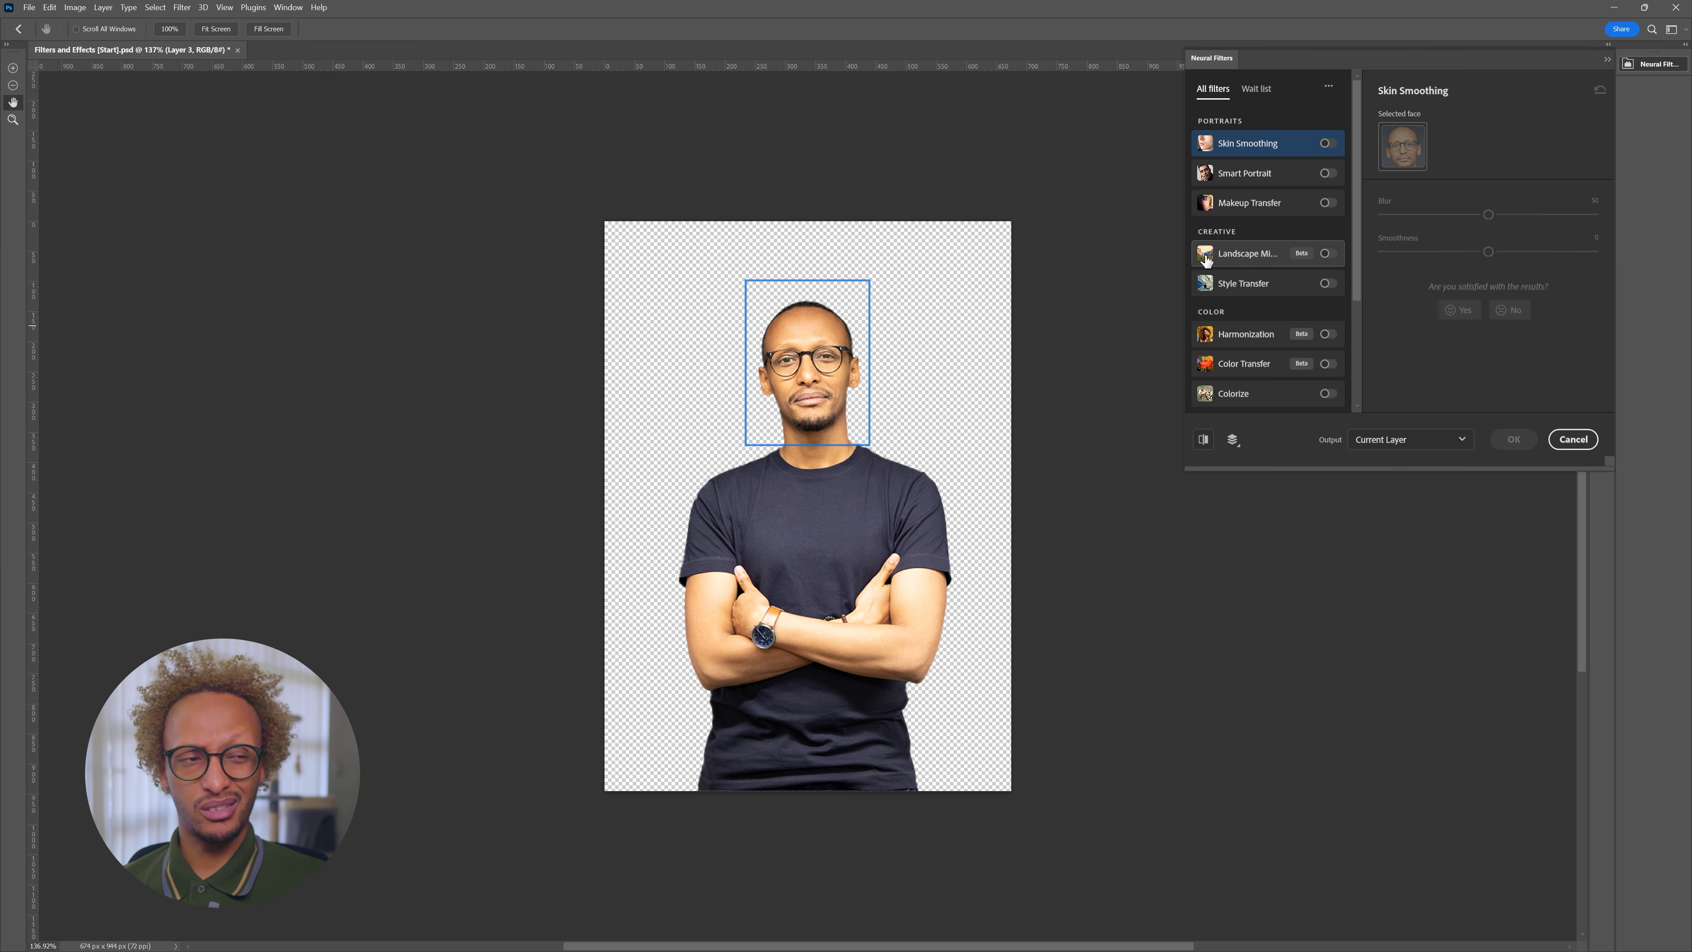
# Enable the Style Transfer filter and apply the red mountain artist style to the cut-out
pyautogui.moveTo(1207, 258)
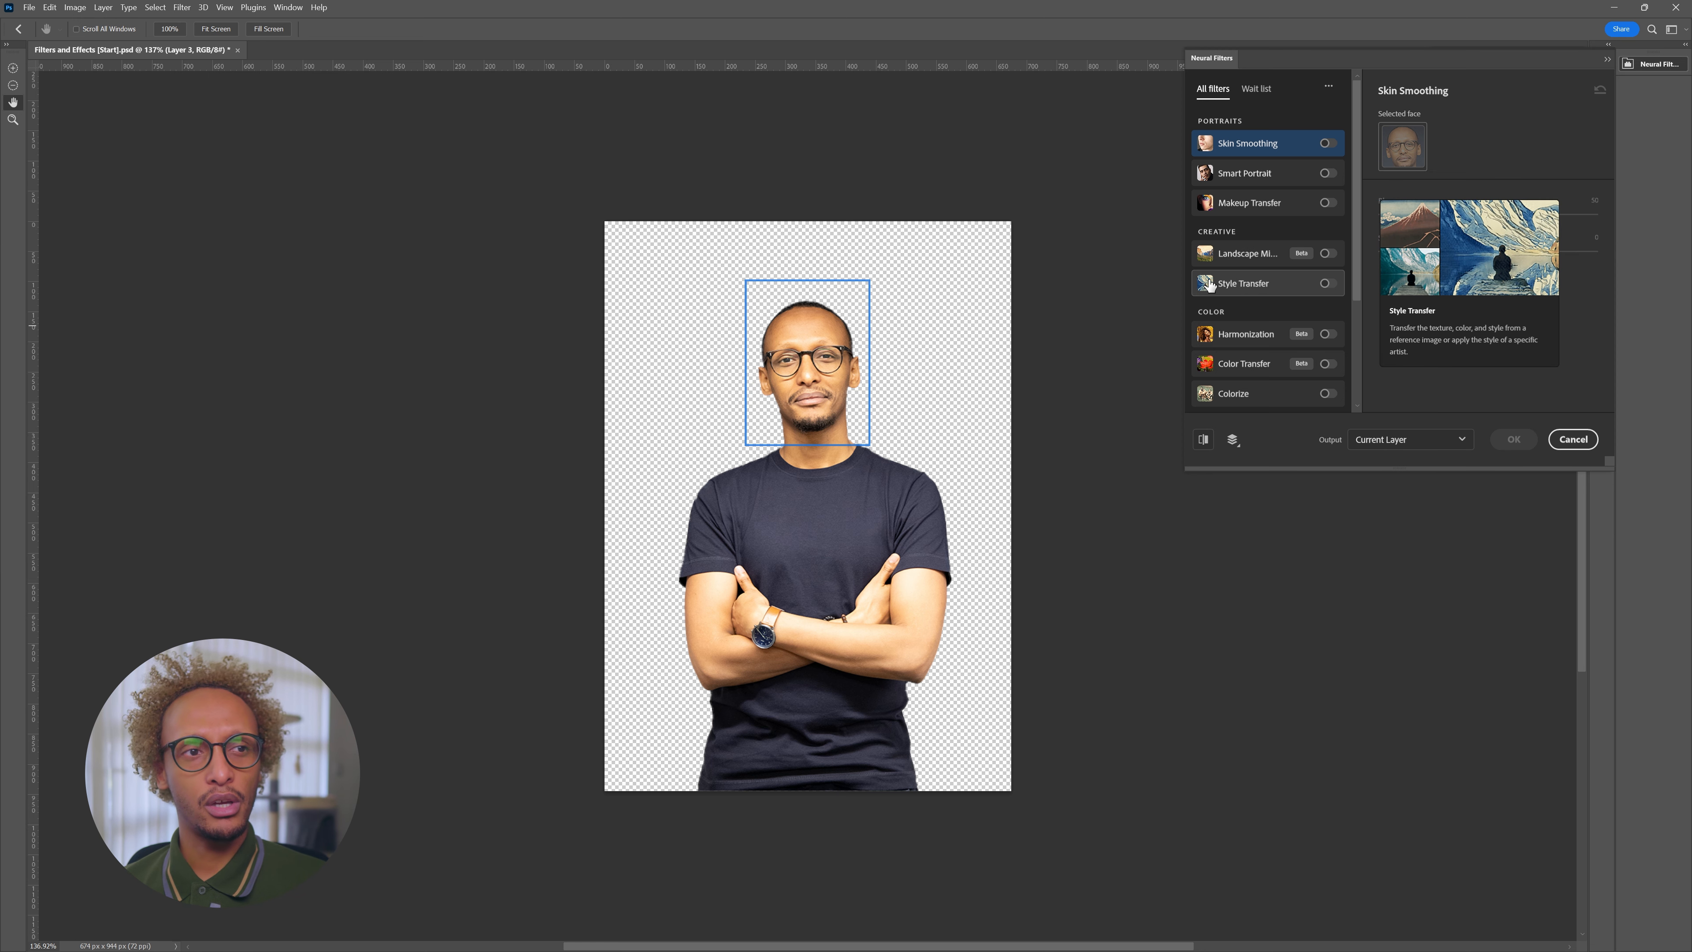
pyautogui.click(1233, 287)
pyautogui.click(1329, 284)
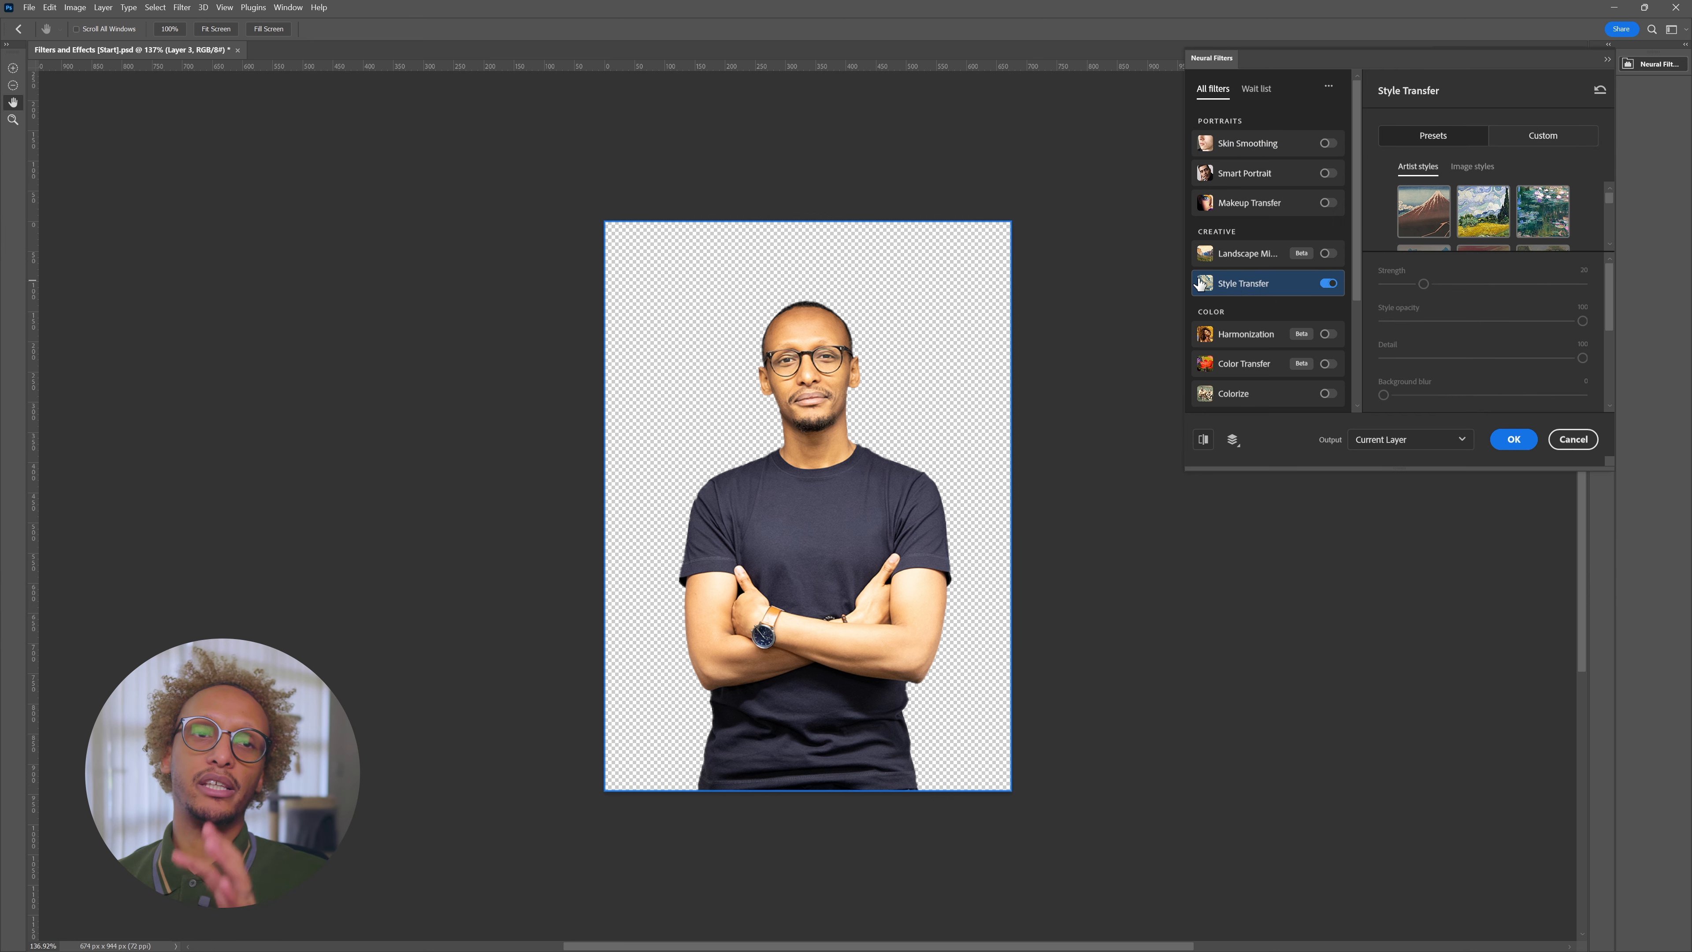
pyautogui.click(1428, 220)
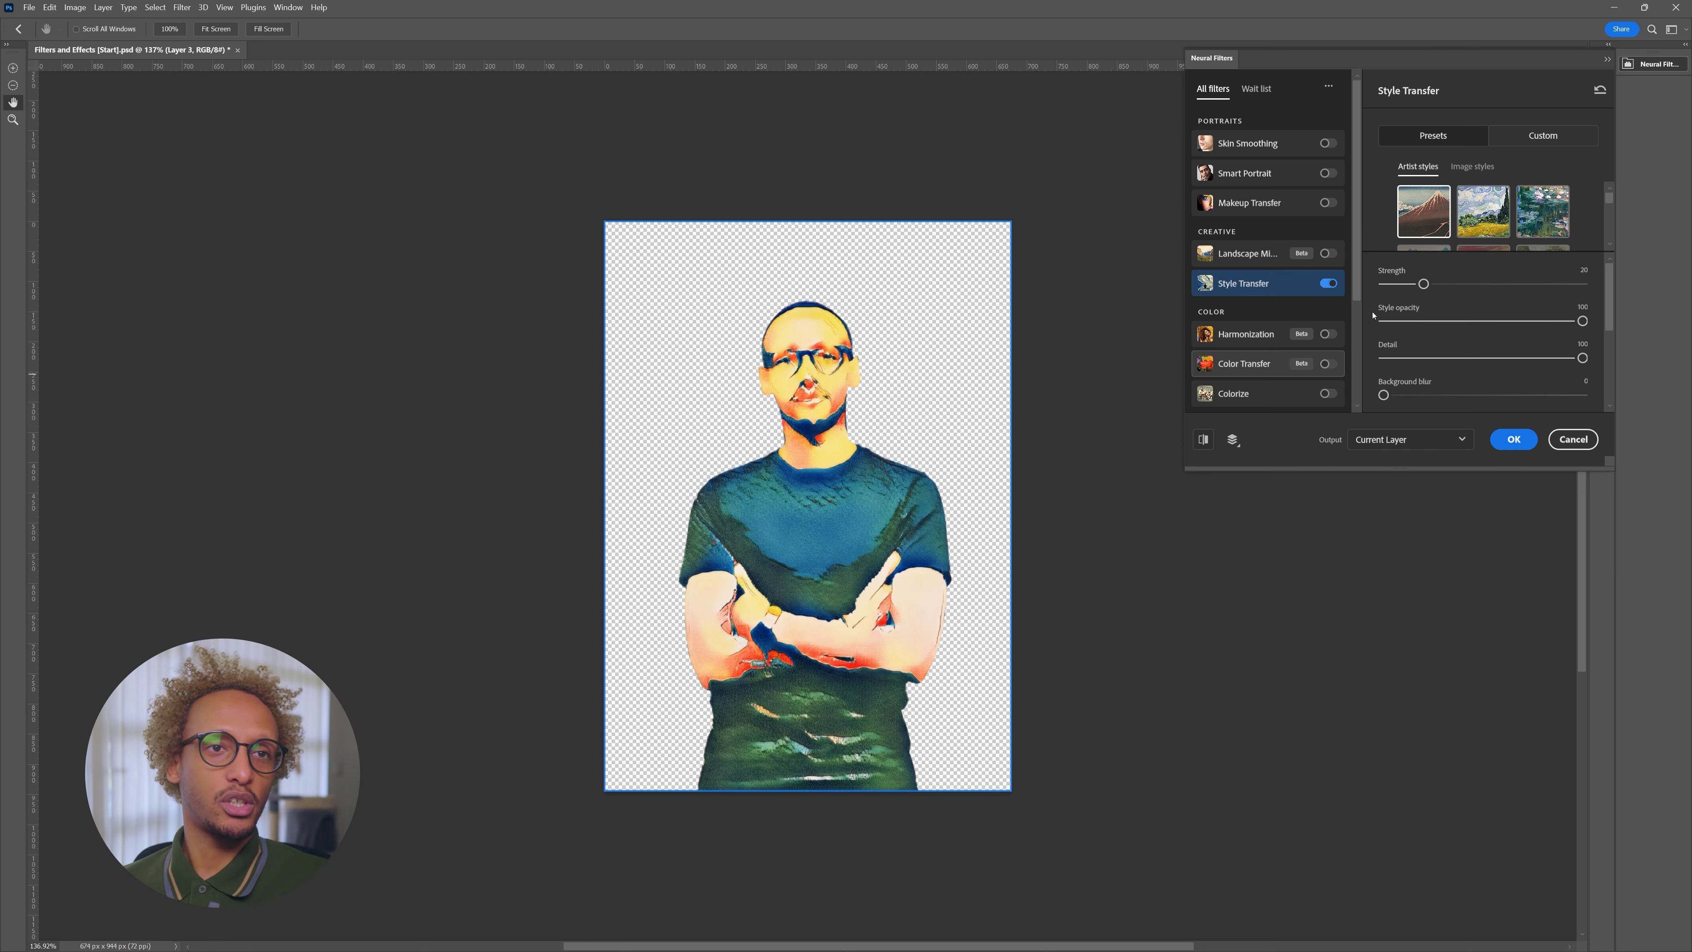
# Apply the yellow field artist style and try its strength at 64 before setting it back to 20
pyautogui.click(1484, 219)
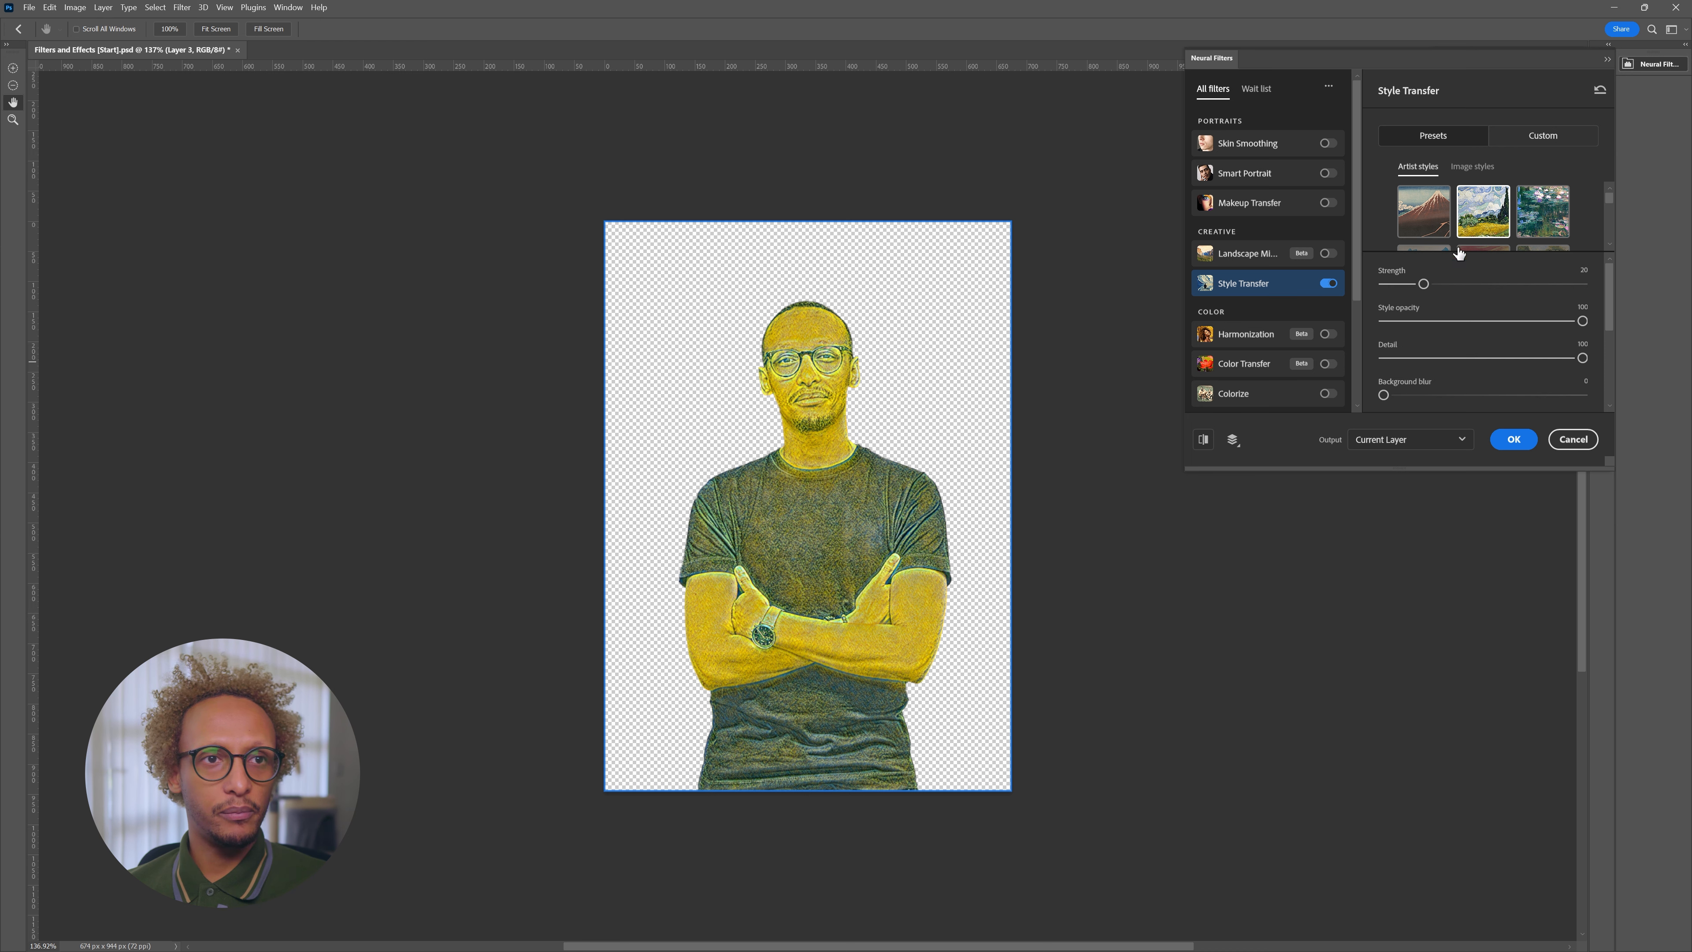
pyautogui.moveTo(1448, 468); pyautogui.dragTo(1419, 661)
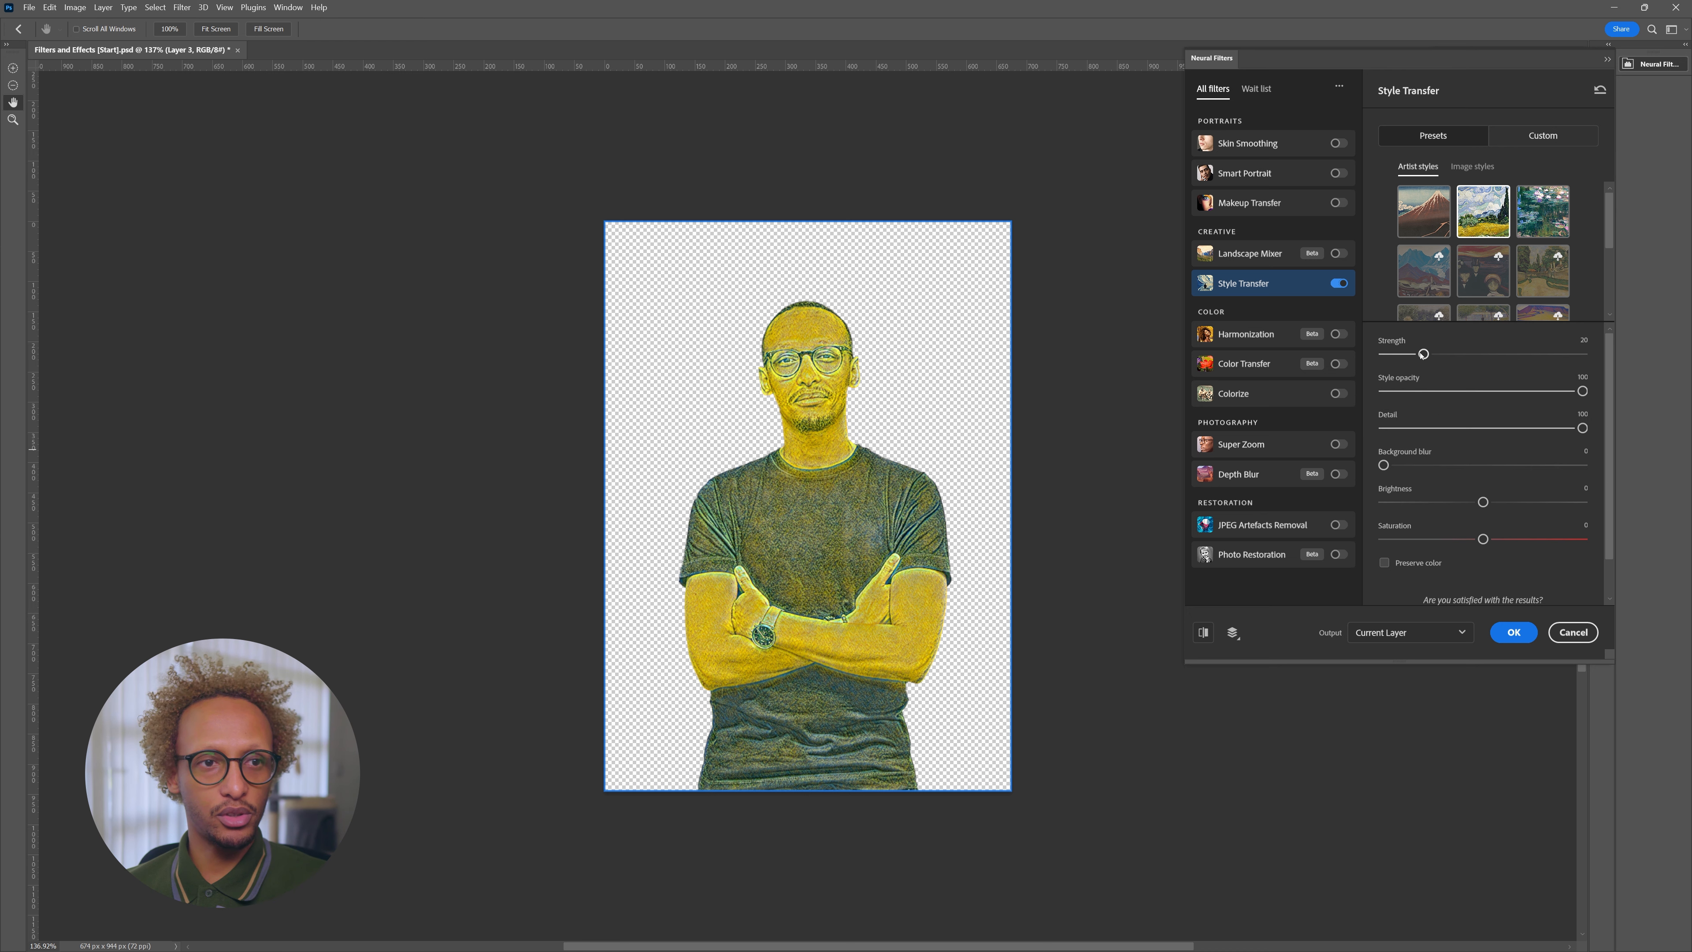
pyautogui.moveTo(1434, 355); pyautogui.dragTo(1513, 363)
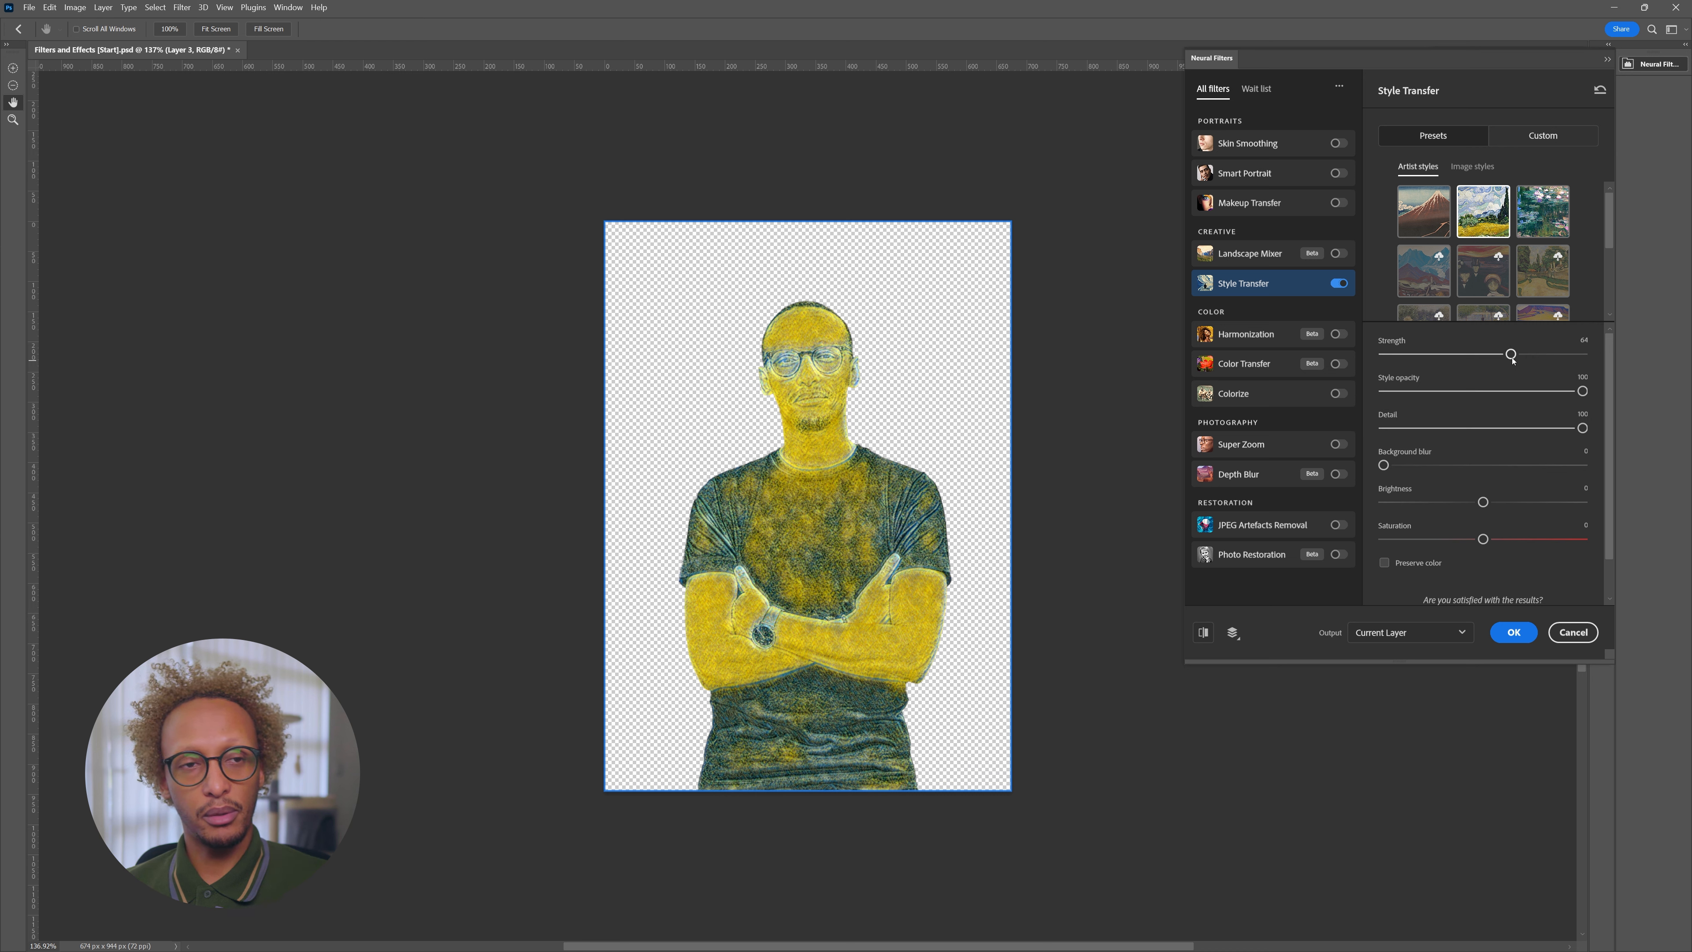
pyautogui.moveTo(1512, 357); pyautogui.dragTo(1422, 362)
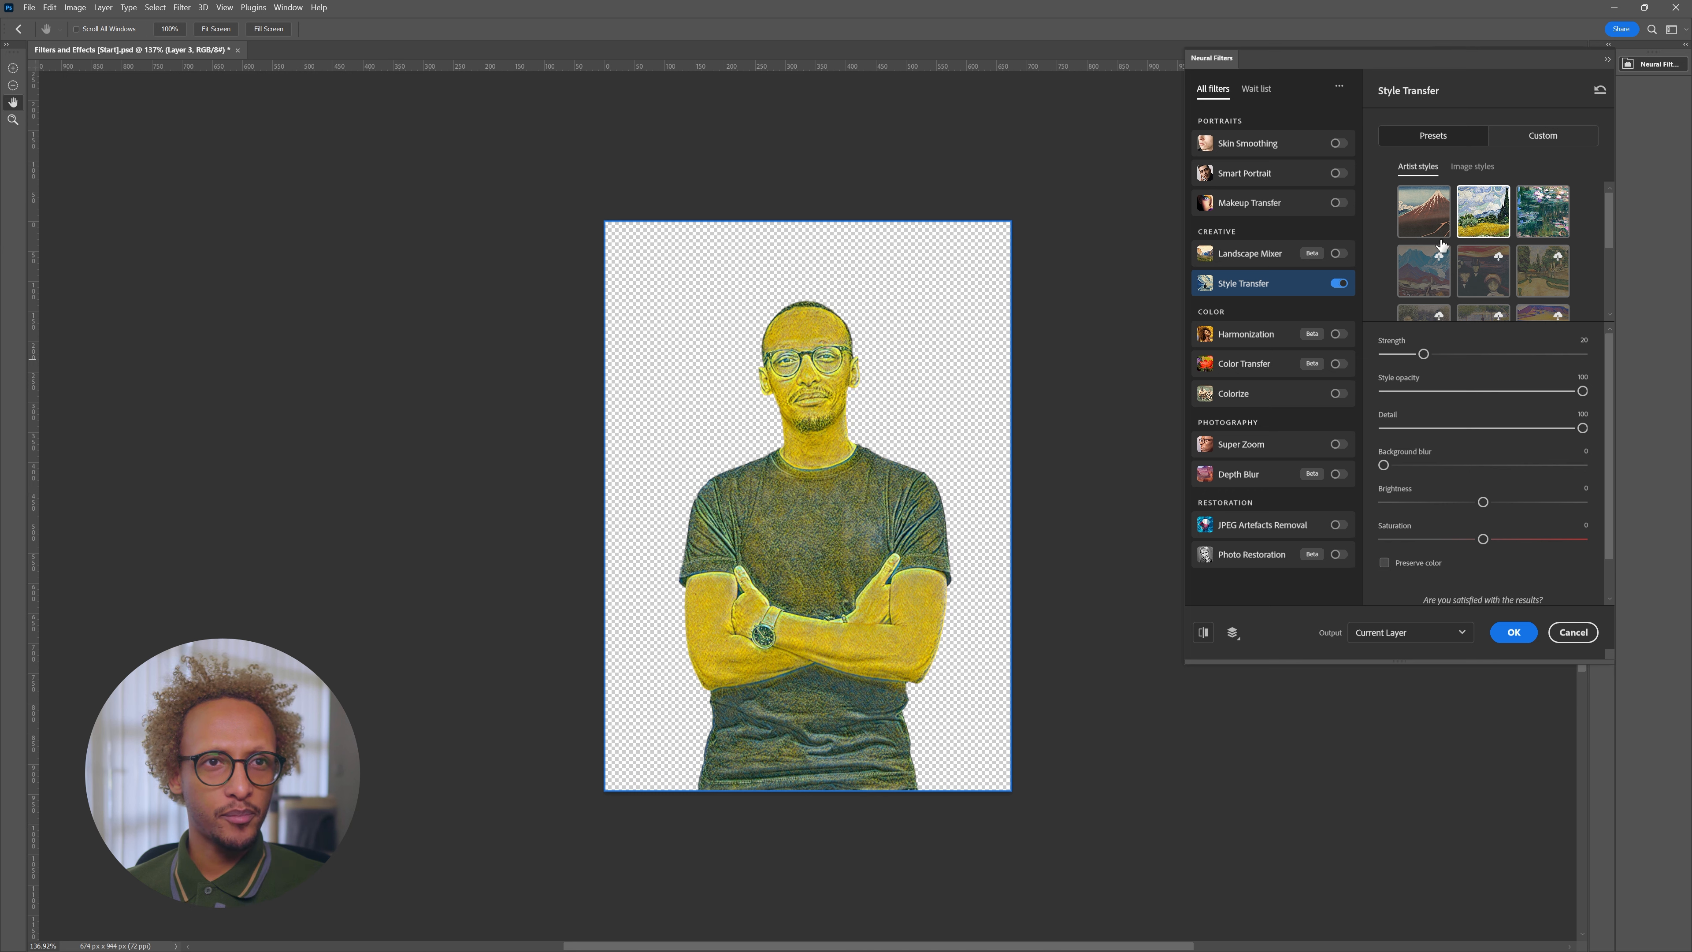
# Apply a custom Style Transfer using the cartoon group picture from the images folder as the reference image
pyautogui.click(1540, 142)
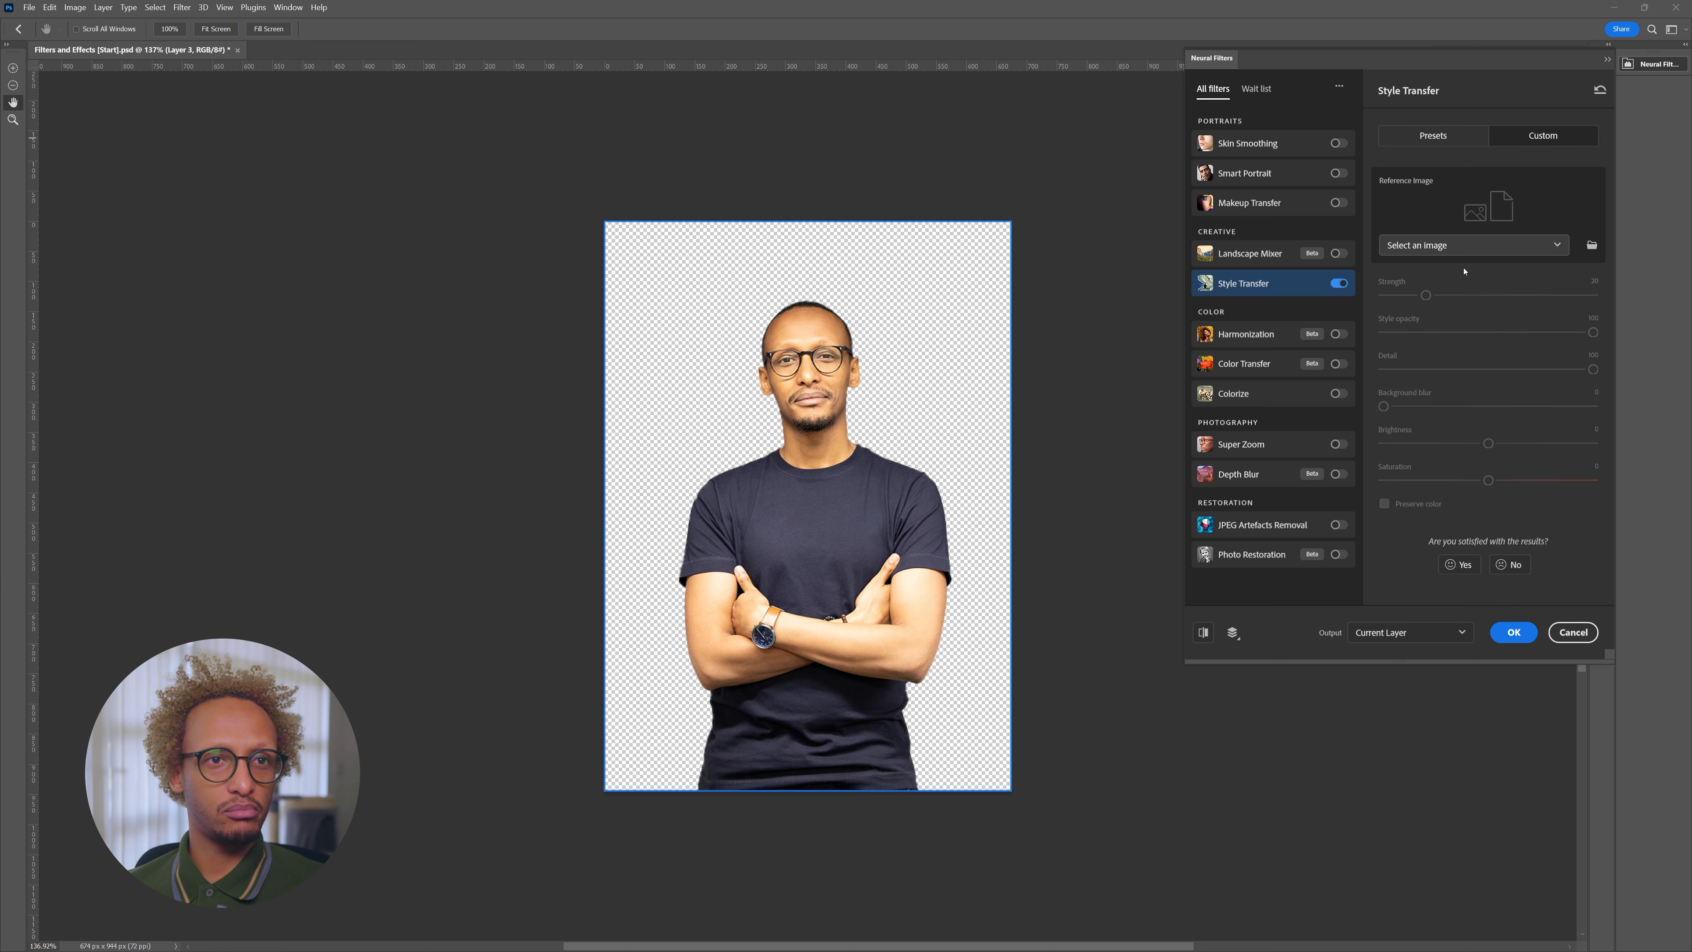
pyautogui.click(1466, 246)
pyautogui.click(751, 480)
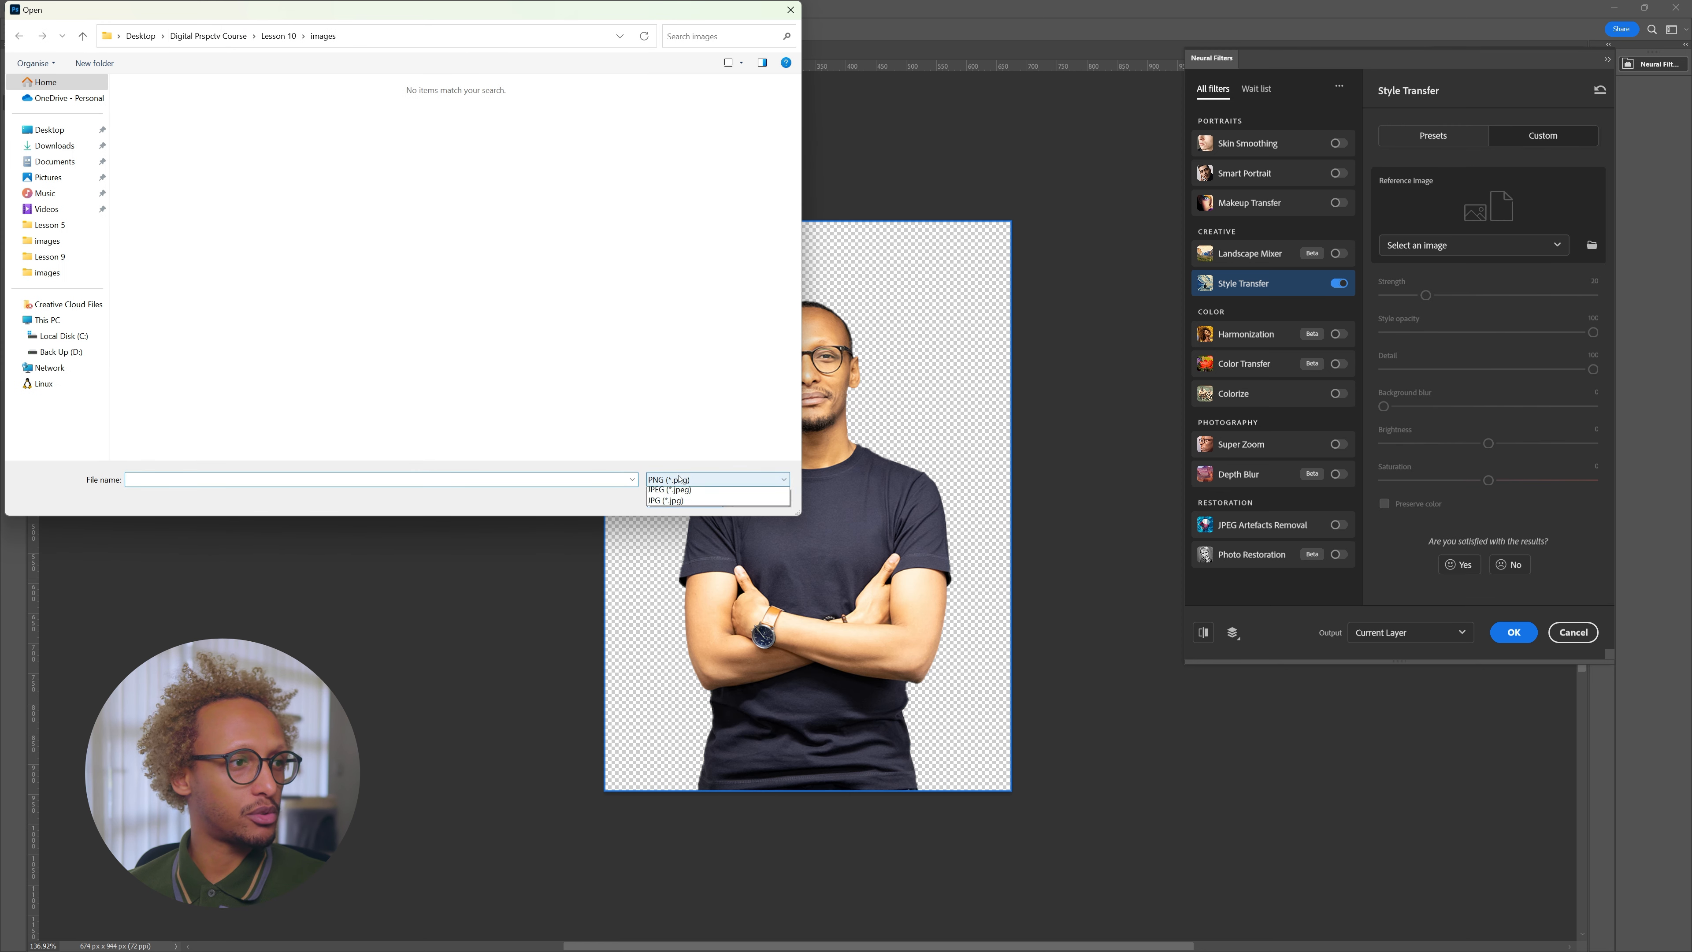
pyautogui.click(723, 511)
pyautogui.doubleClick(379, 125)
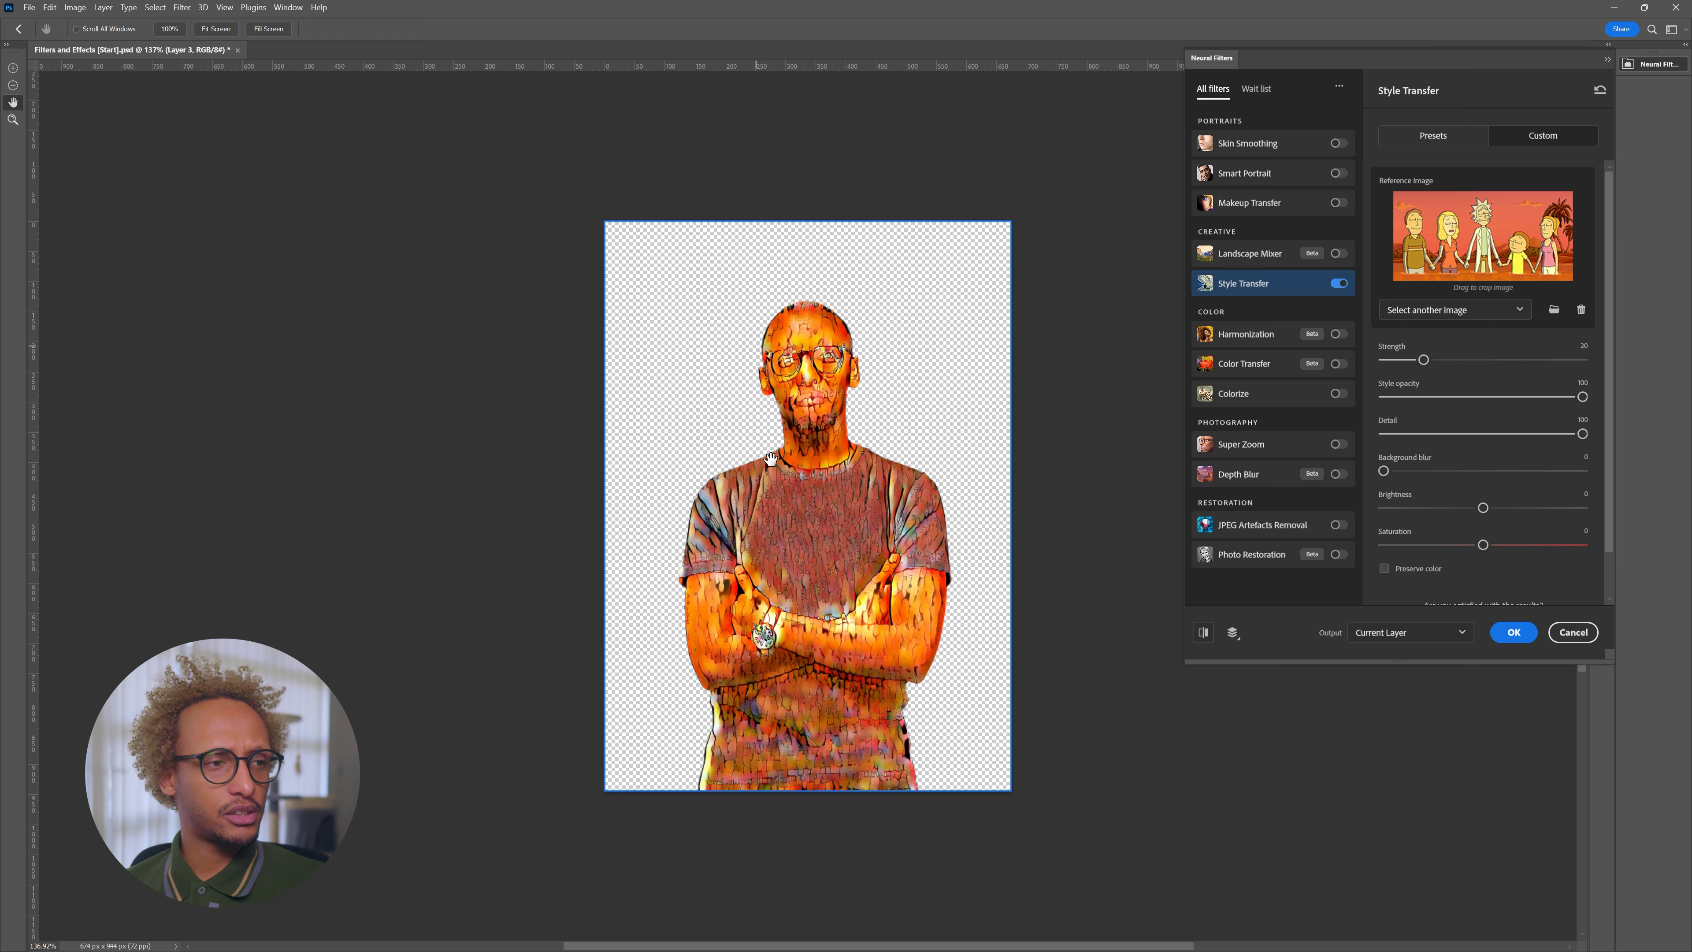
# Turn off Style Transfer, enable Harmonization to check its reference layer choices, and leave Neural Filters without applying anything
pyautogui.click(1339, 283)
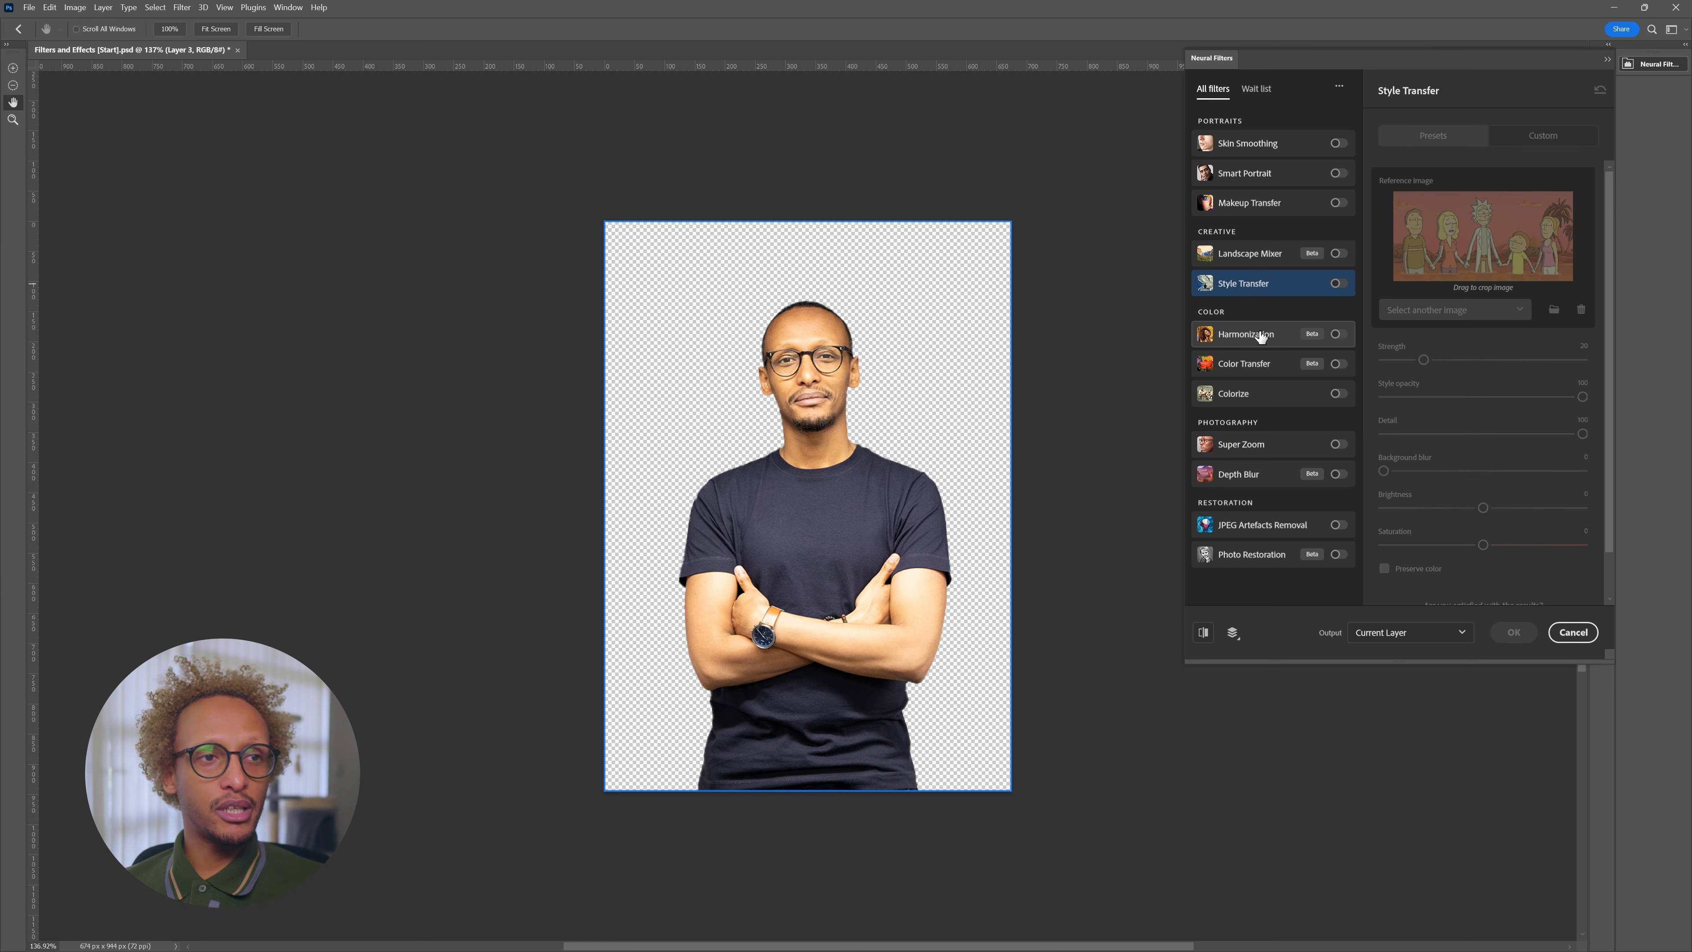
pyautogui.click(1229, 339)
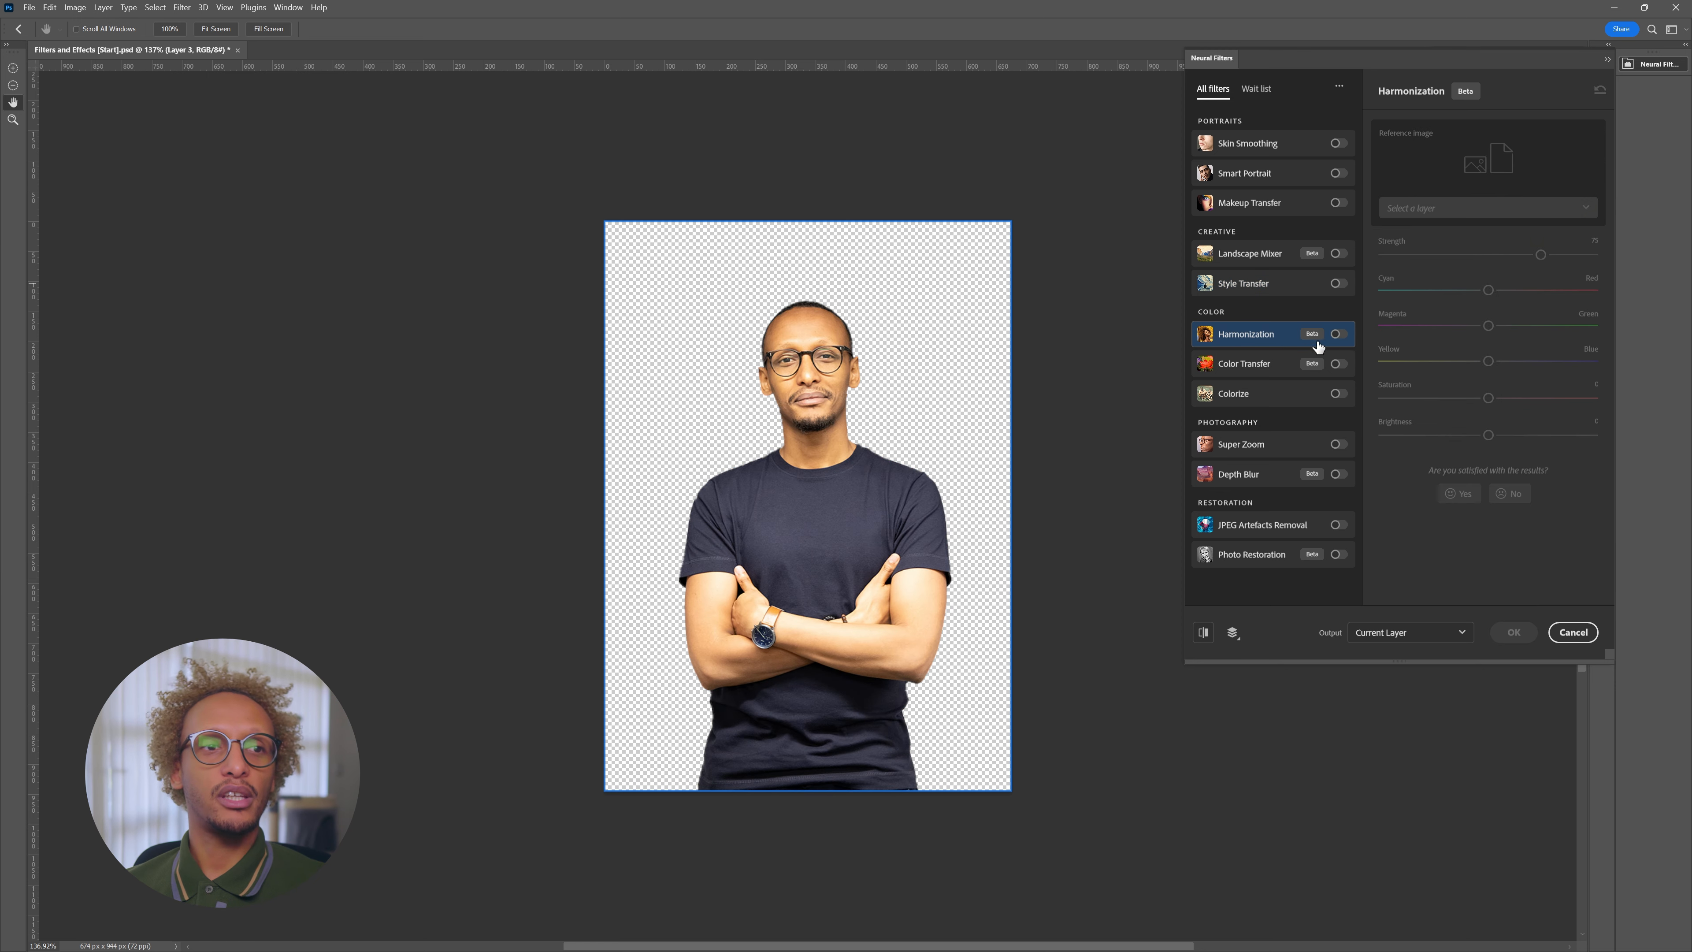
pyautogui.click(1339, 335)
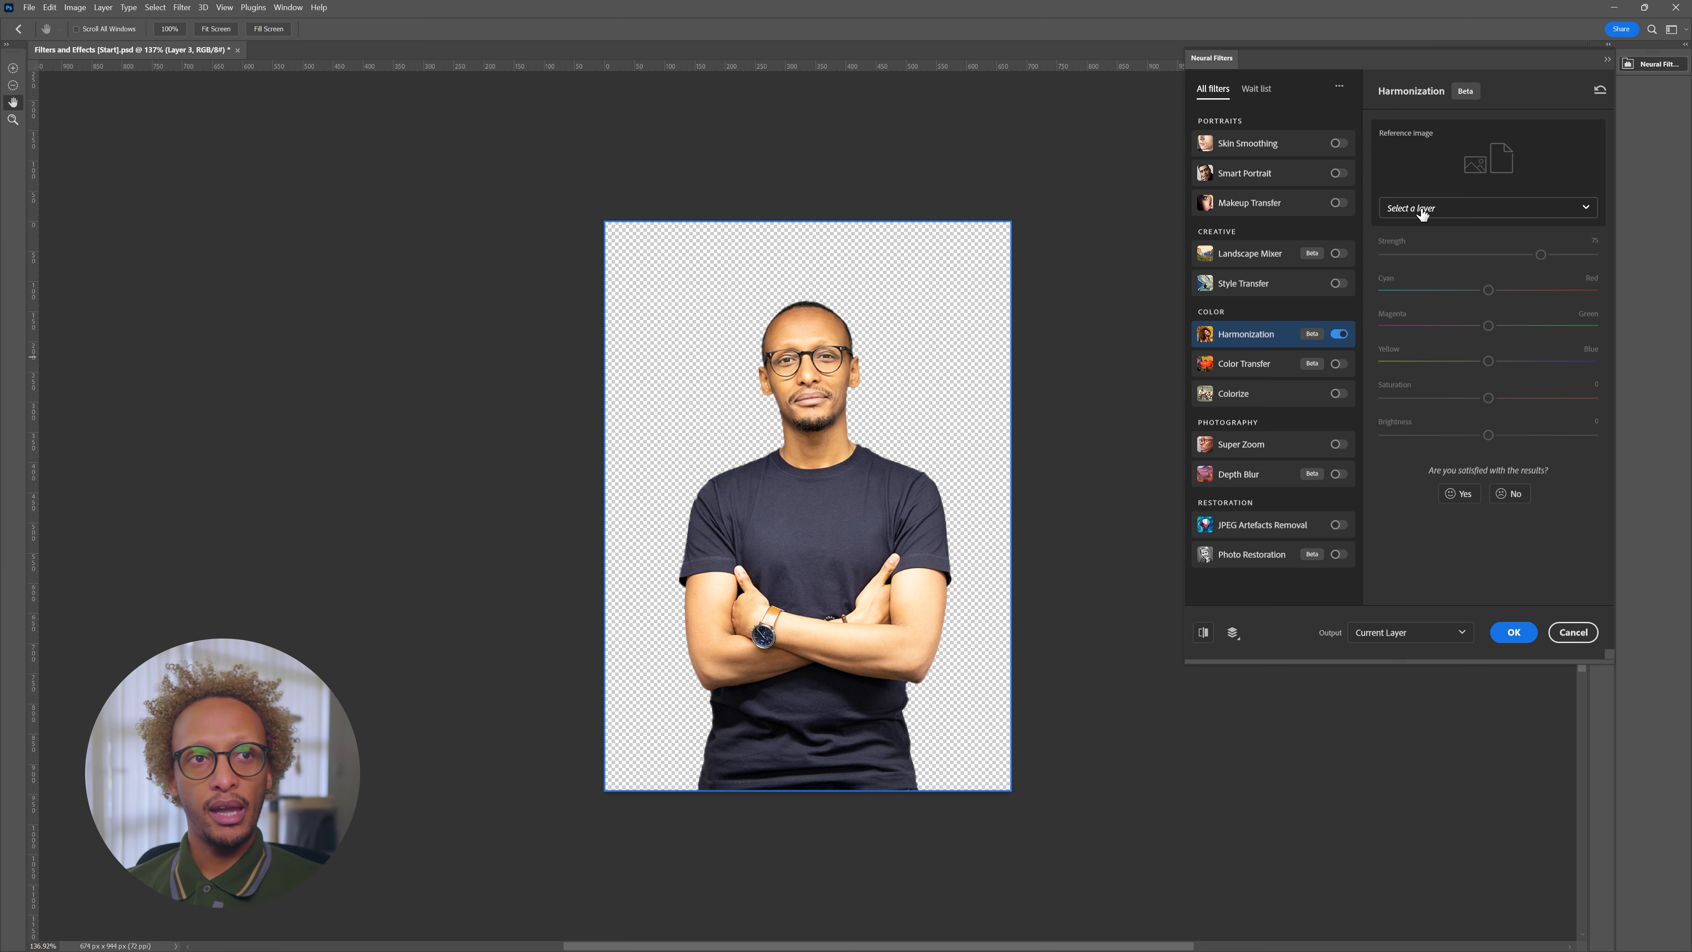
pyautogui.click(1418, 215)
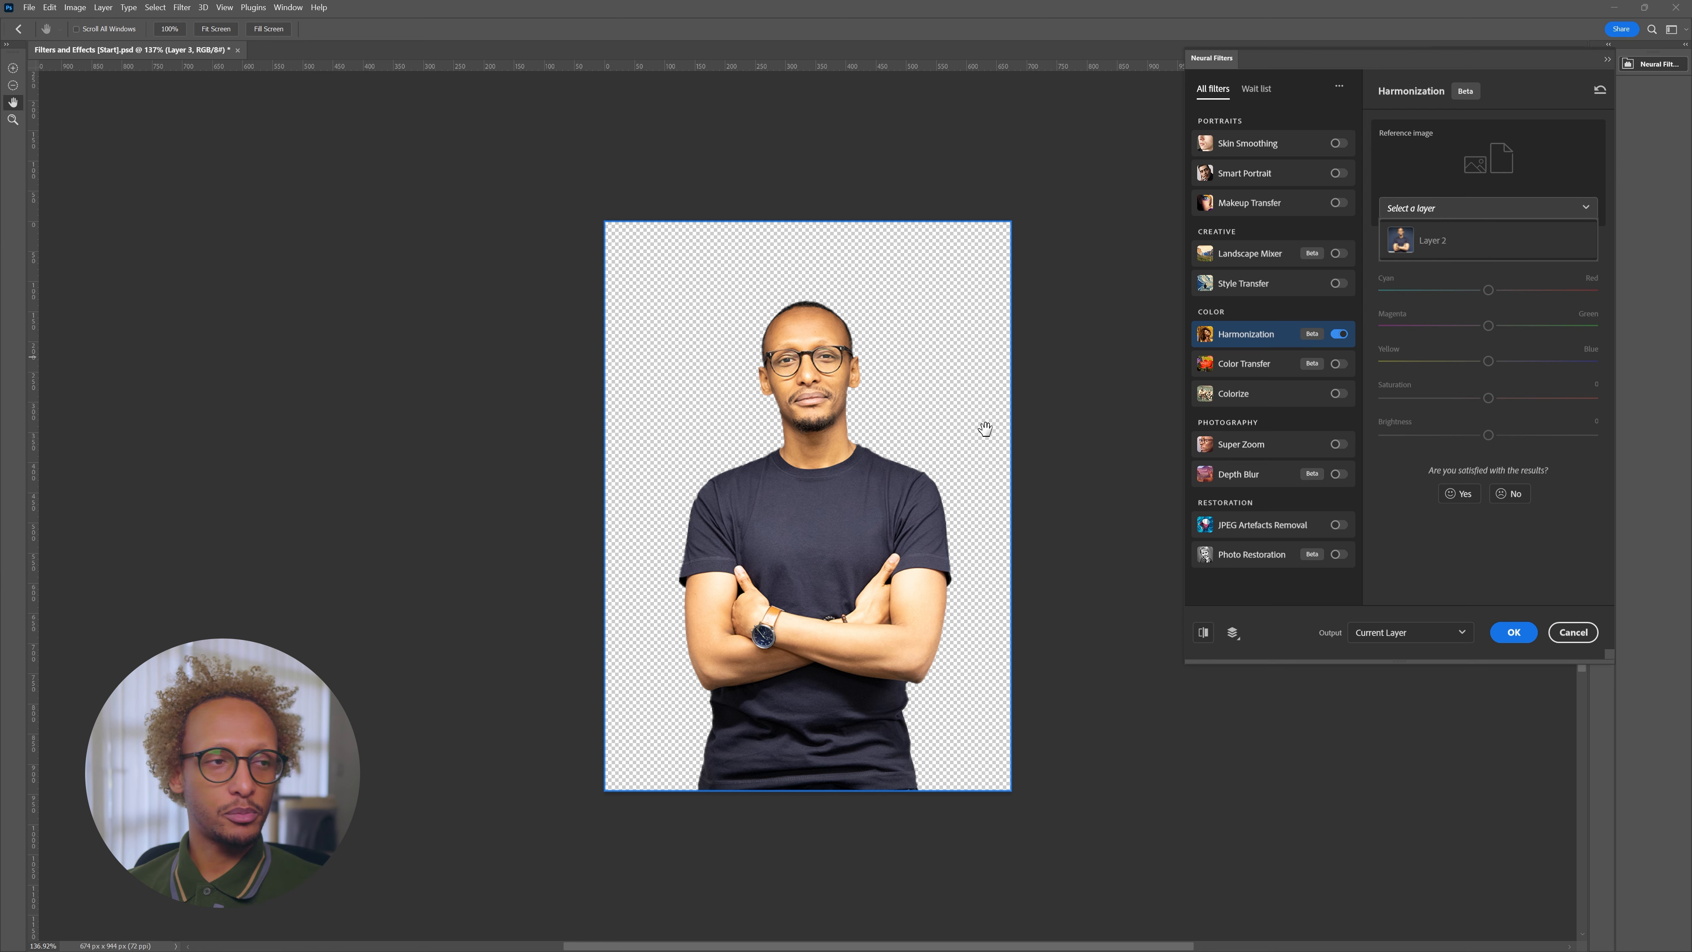
pyautogui.click(1278, 303)
pyautogui.click(1574, 631)
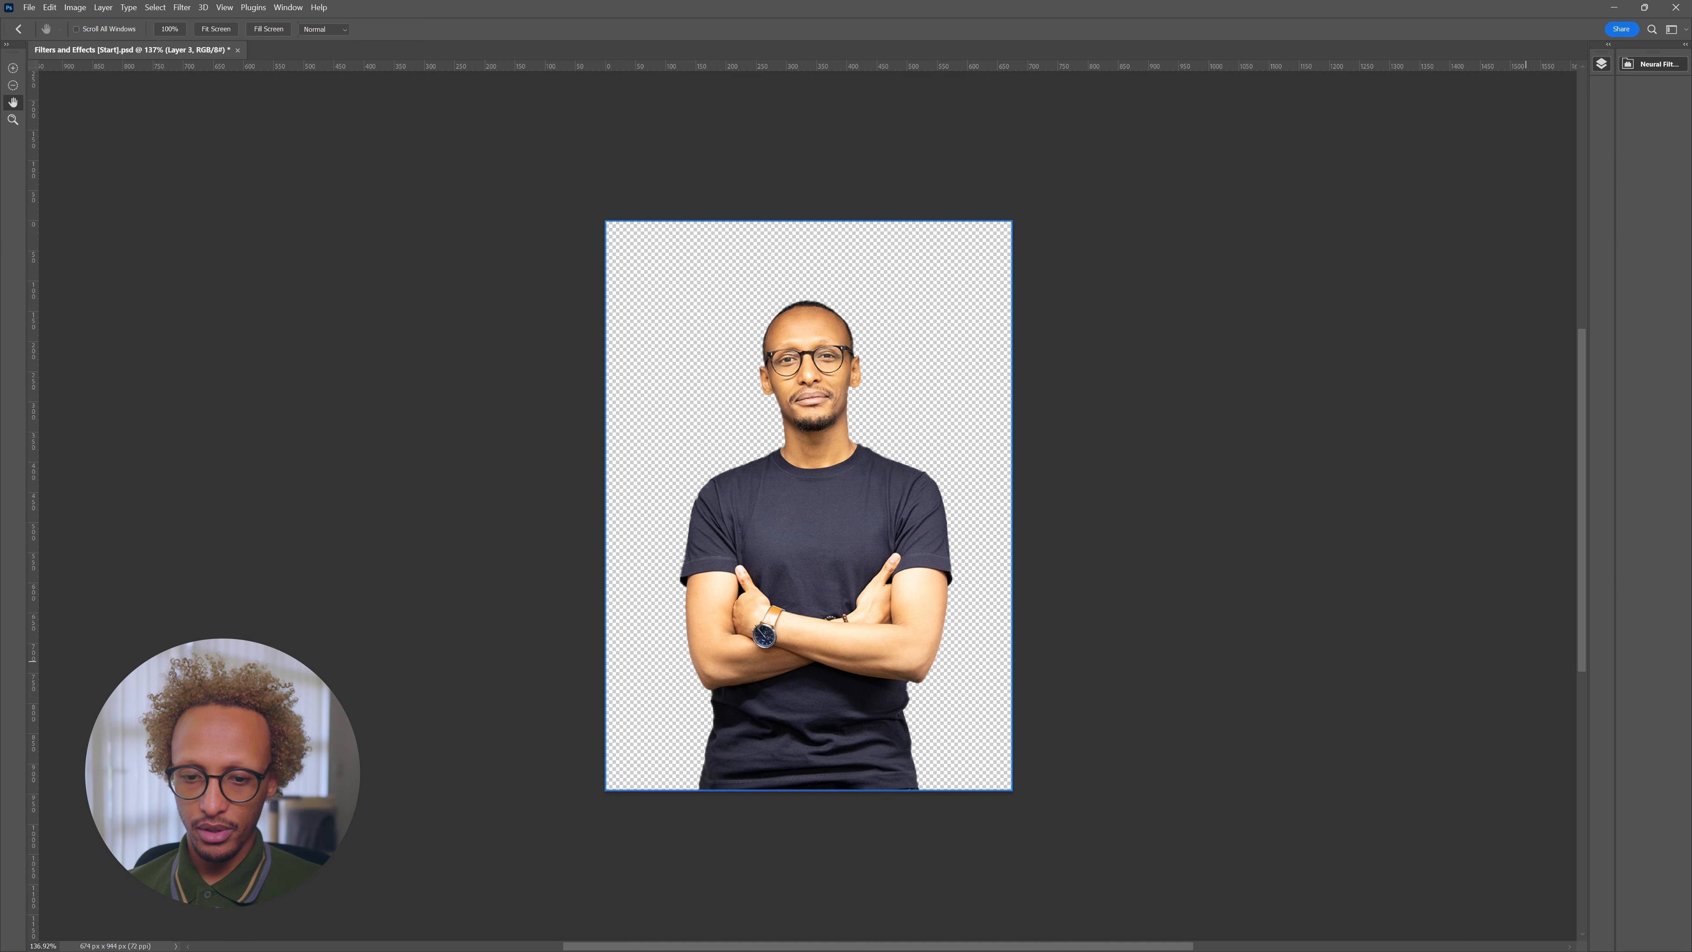
# Place the Eiffel Tower photo from the images folder in File Explorer, scaled to about 997 × 1495 px so it covers the canvas
pyautogui.hotkey('alt', 'Tab')
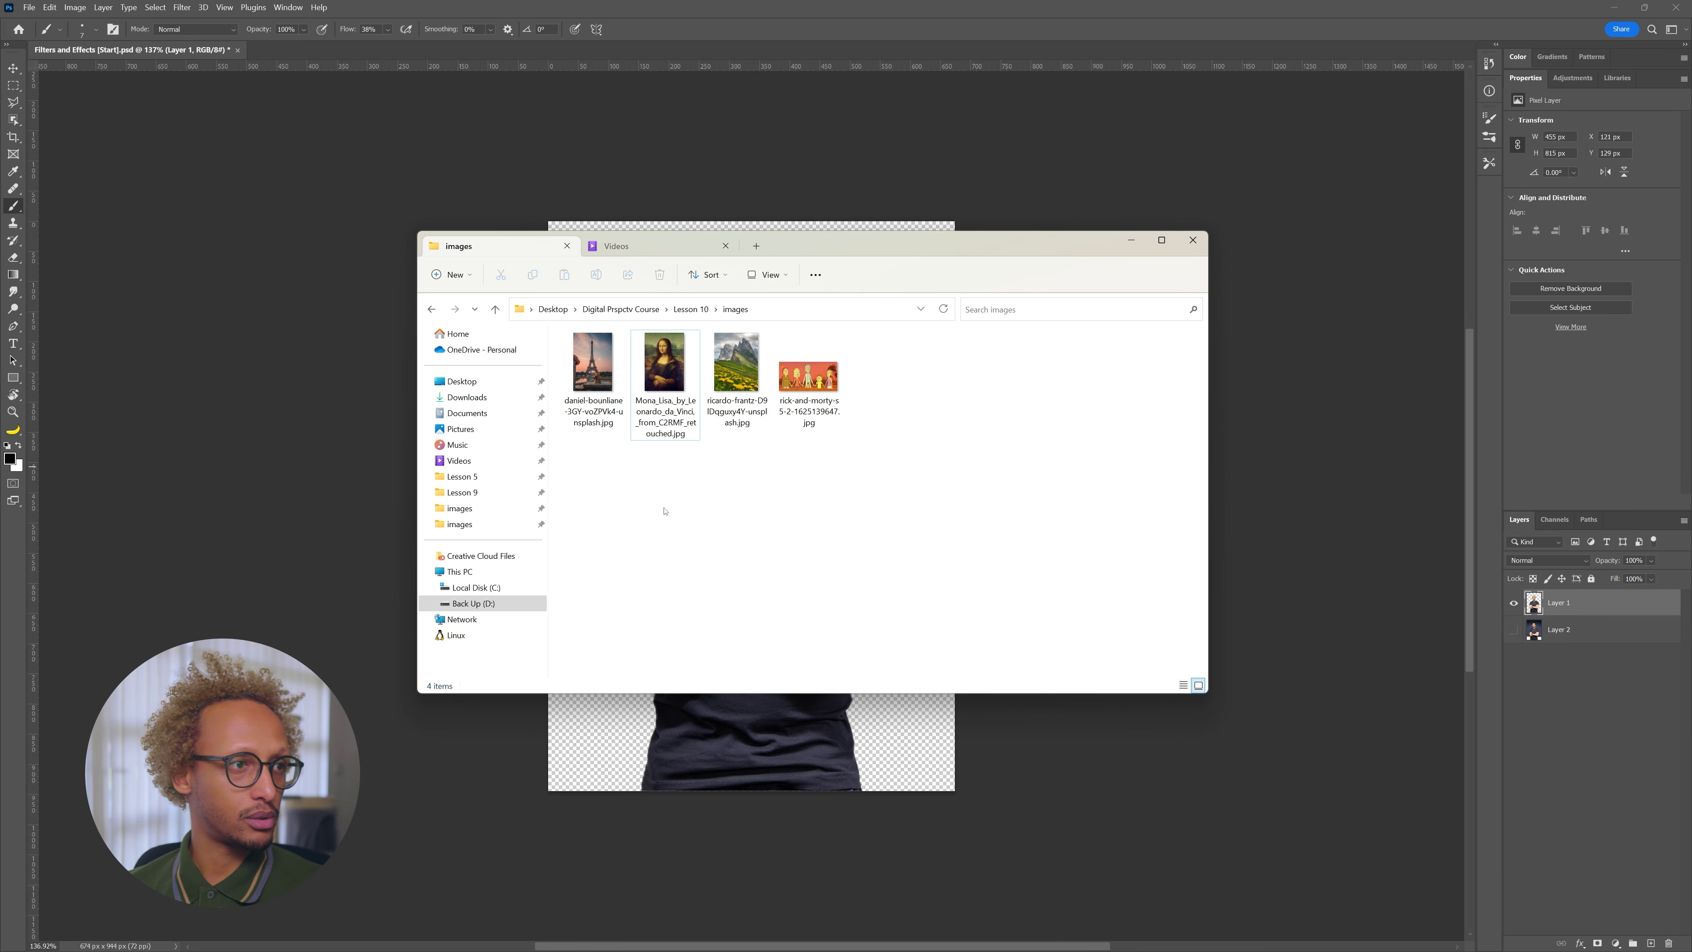
pyautogui.moveTo(592, 363); pyautogui.dragTo(719, 590)
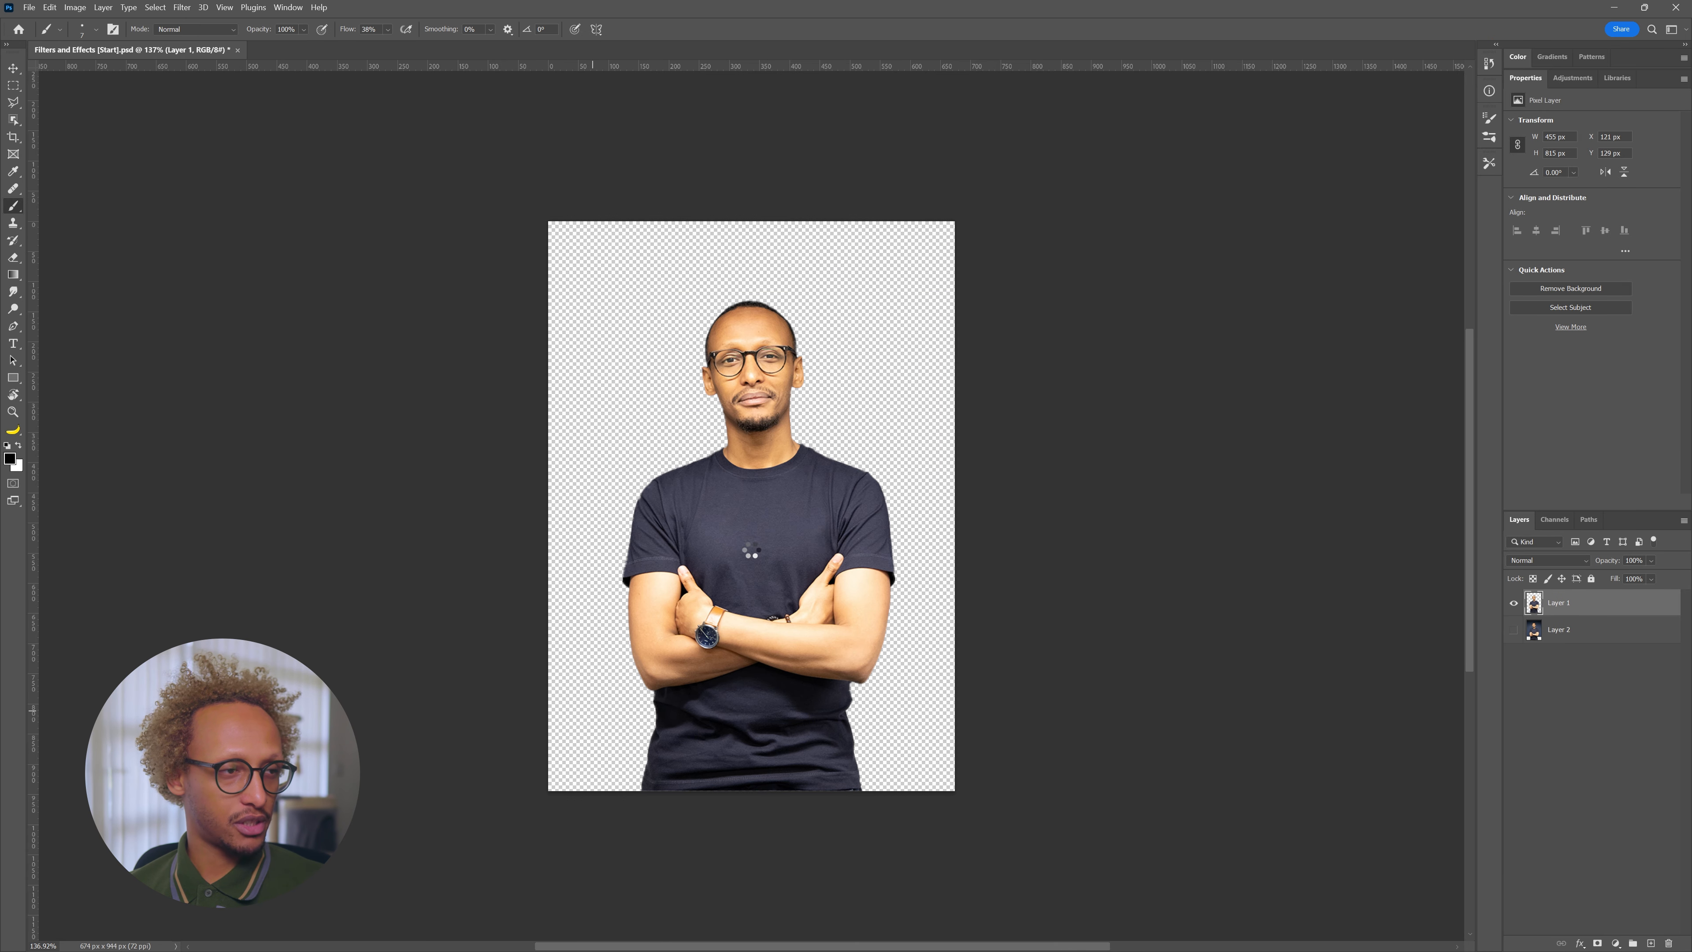
pyautogui.moveTo(944, 226); pyautogui.dragTo(1055, 213)
pyautogui.moveTo(798, 615); pyautogui.dragTo(813, 464)
pyautogui.moveTo(790, 642); pyautogui.dragTo(782, 585)
pyautogui.press('Return')
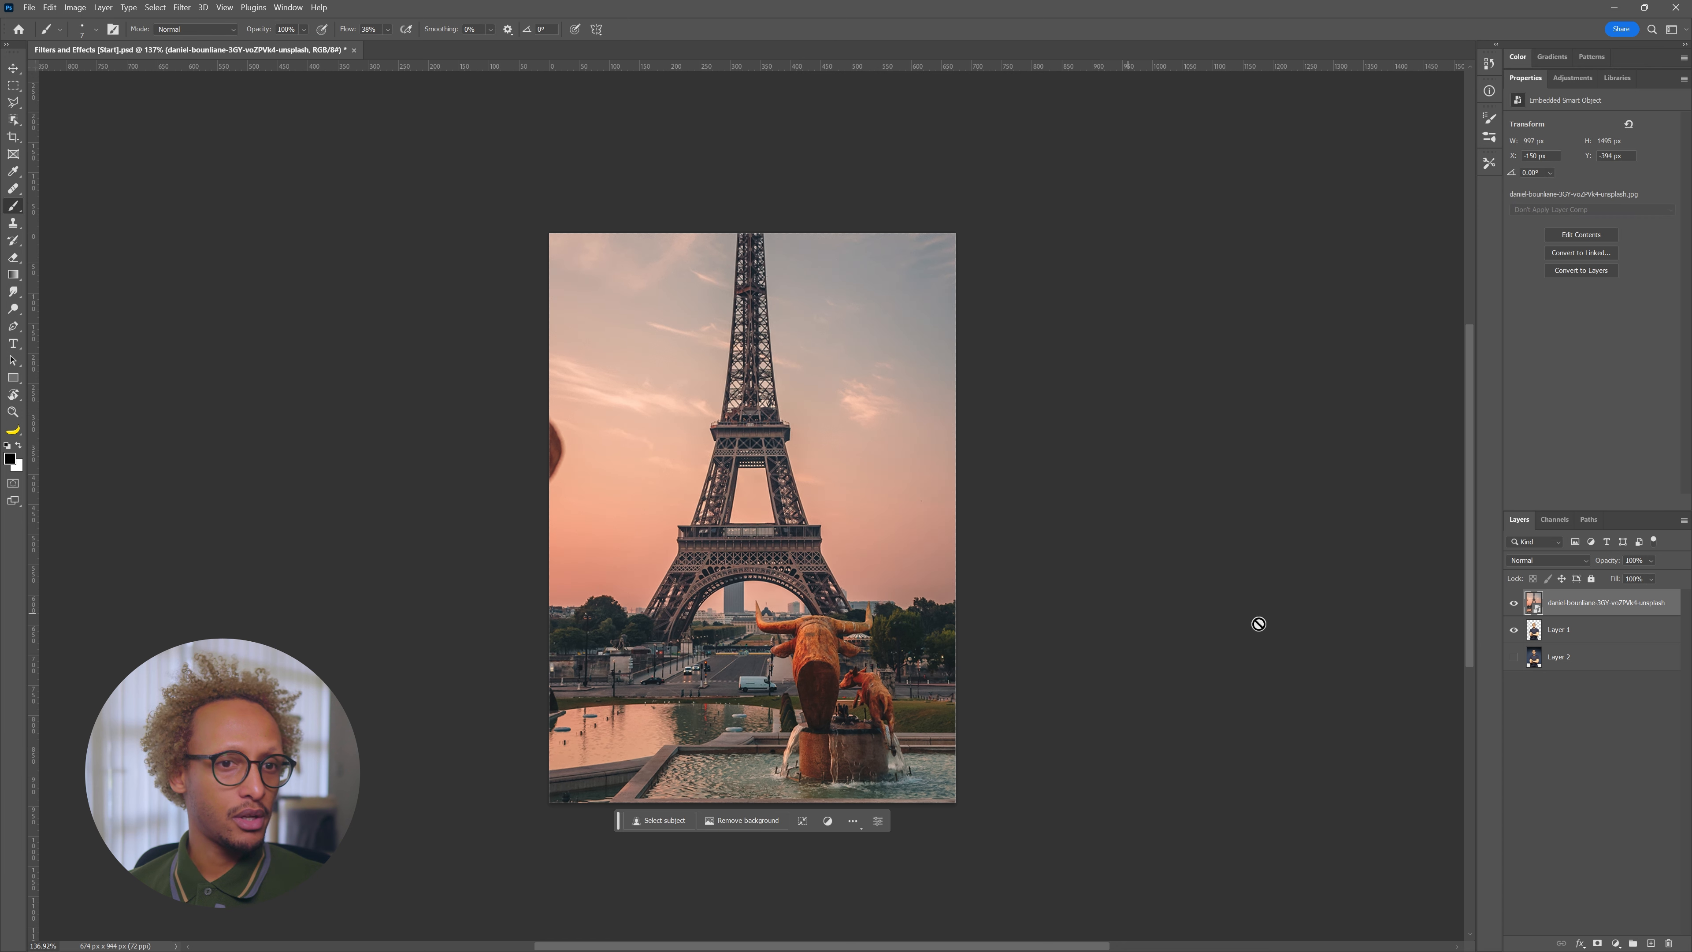
# Move the Eiffel Tower layer below Layer 1 and convert Layer 1 to a smart object
pyautogui.moveTo(1591, 613); pyautogui.dragTo(1557, 635)
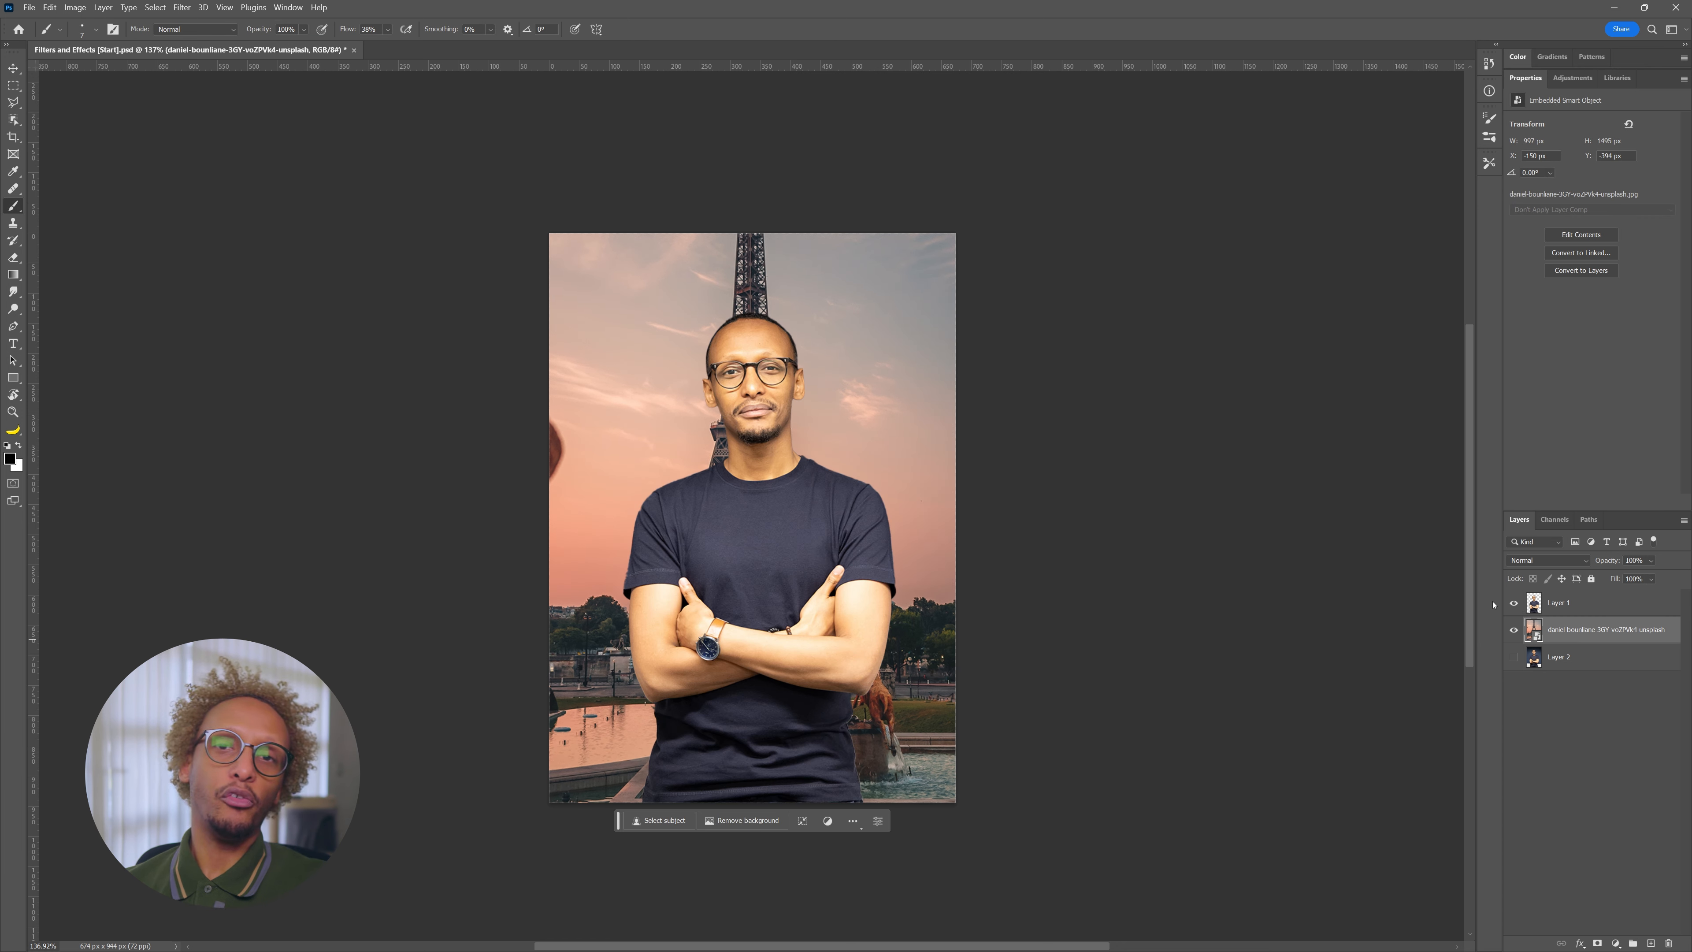
pyautogui.click(1628, 602)
pyautogui.press('v')
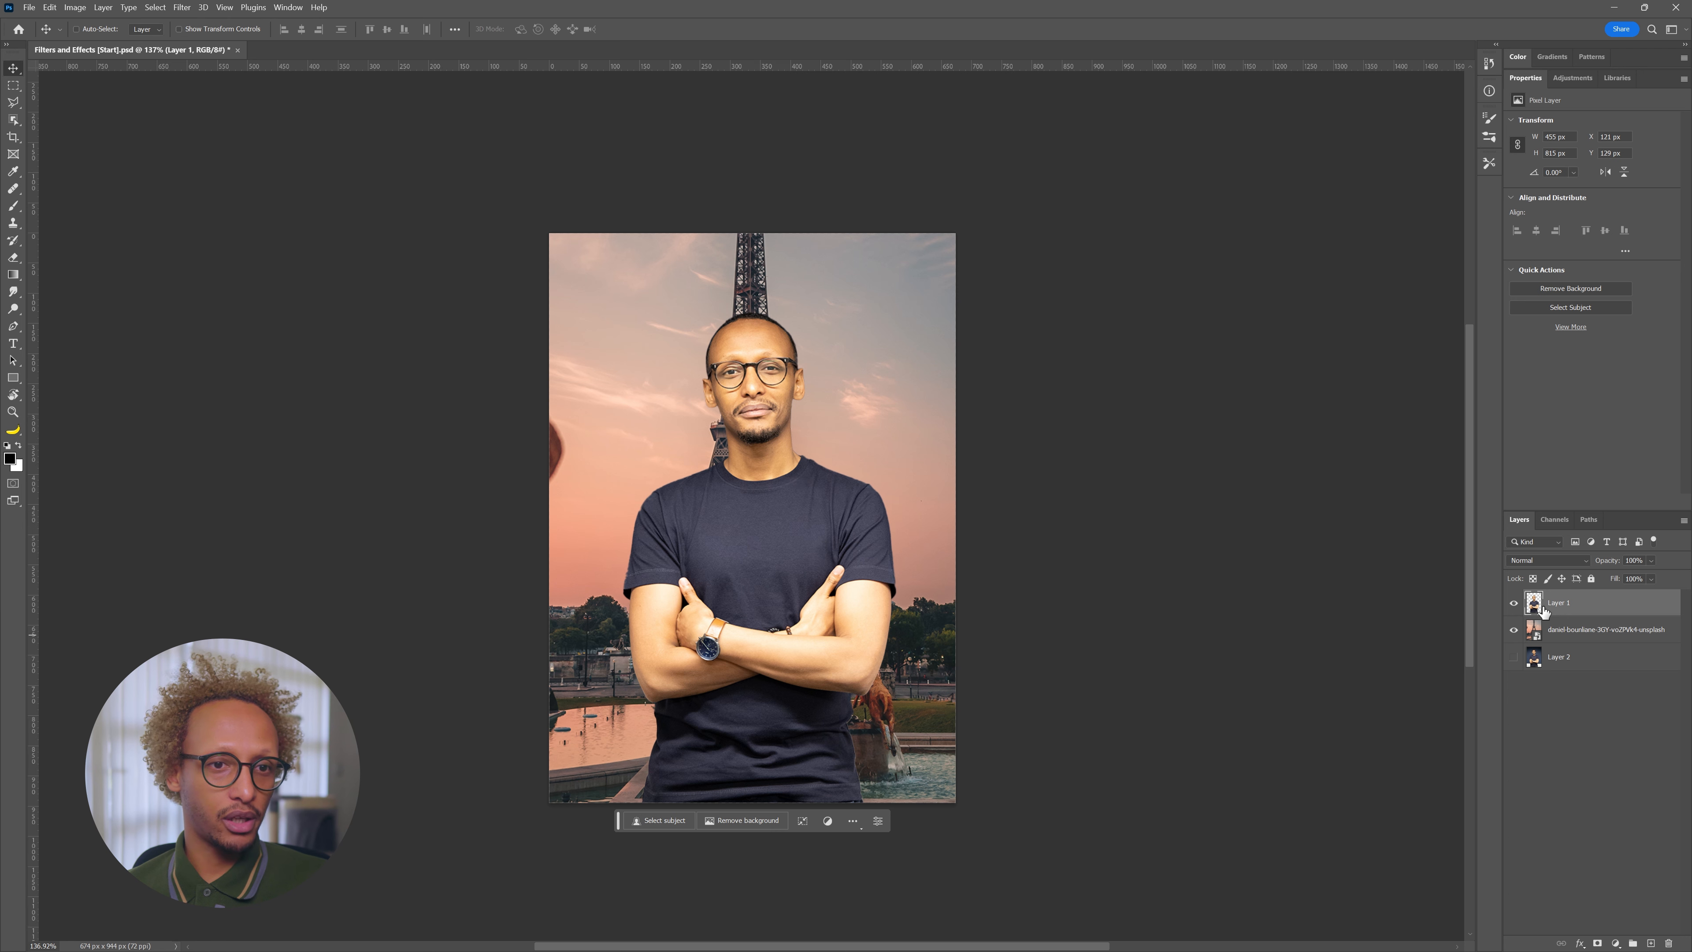
pyautogui.rightClick(1580, 609)
pyautogui.click(1628, 234)
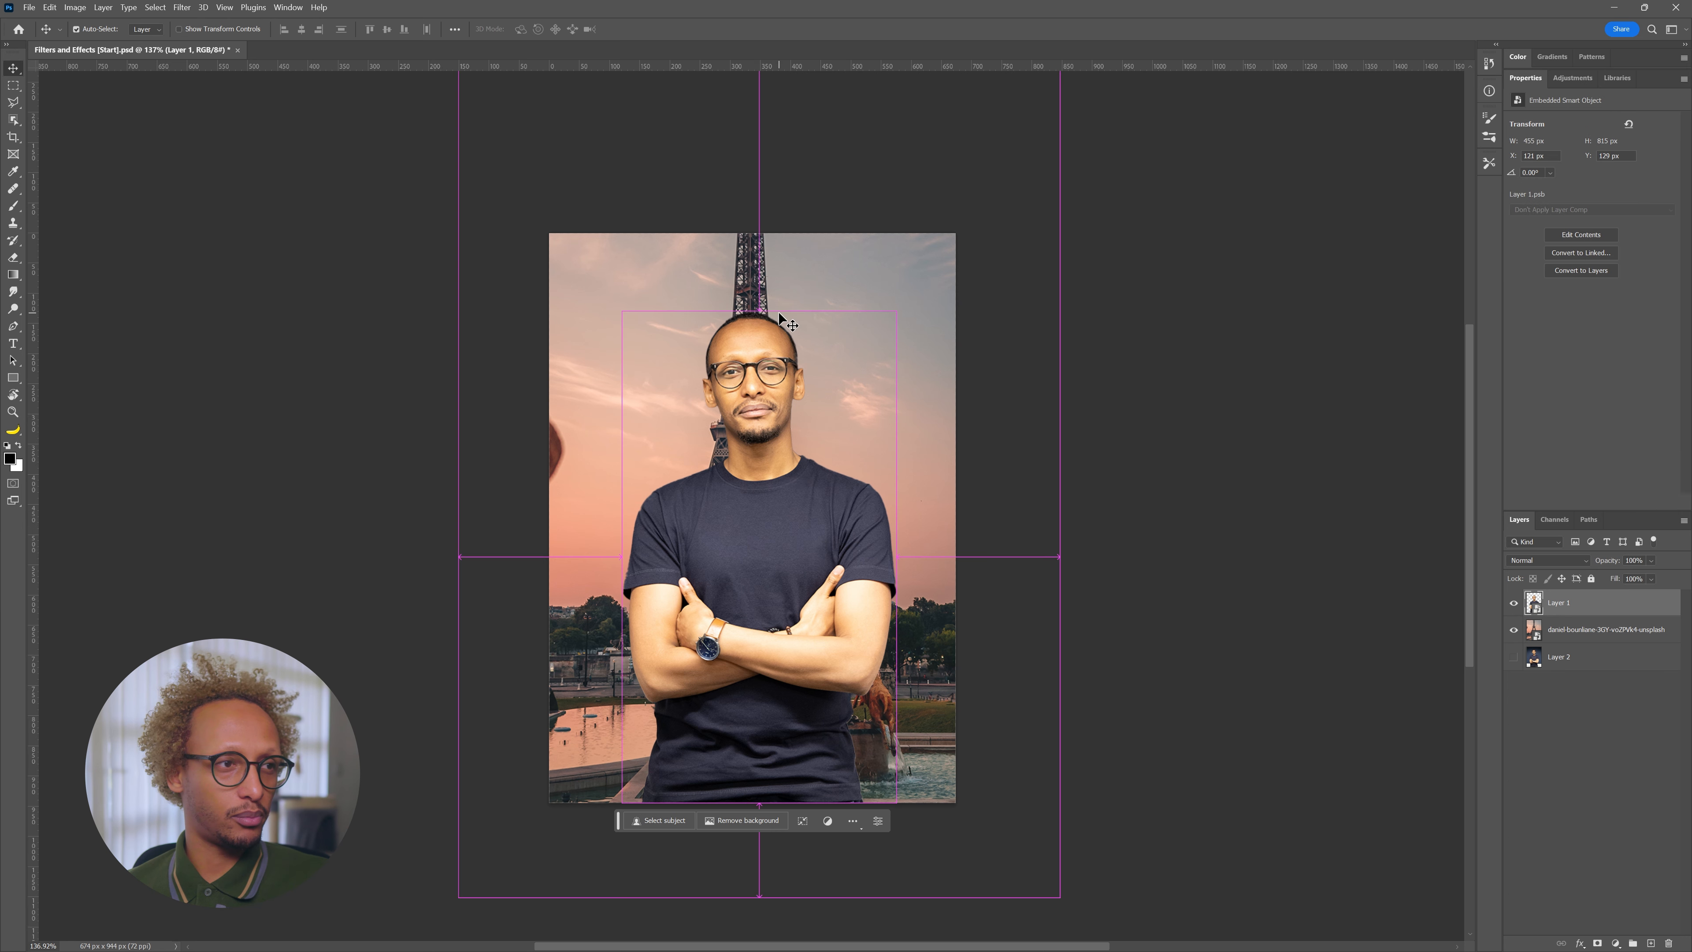
# Scale the cut-out down to about 379 px tall and place it in the lower left of the picture beside the bull statue
pyautogui.hotkey('ctrl', 't')
pyautogui.moveTo(896, 311); pyautogui.dragTo(746, 576)
pyautogui.press('Return')
pyautogui.moveTo(708, 667); pyautogui.dragTo(692, 667)
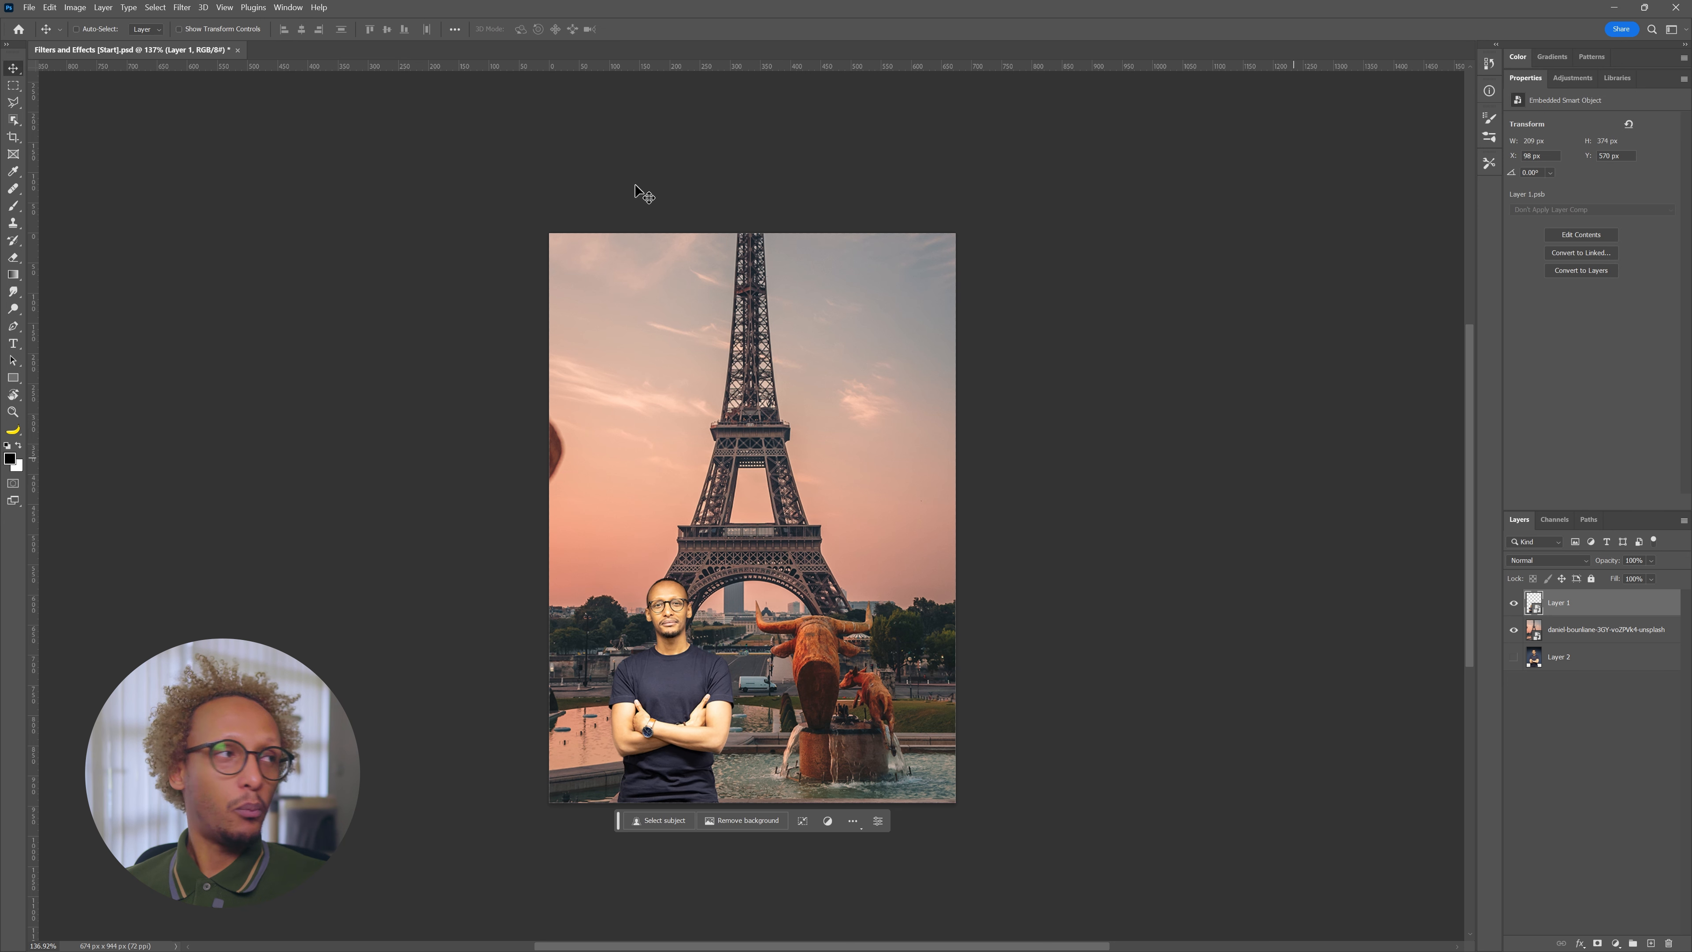
# Apply the Harmonization neural filter to the cut-out with the Eiffel Tower layer as the reference image
pyautogui.click(191, 7)
pyautogui.click(191, 62)
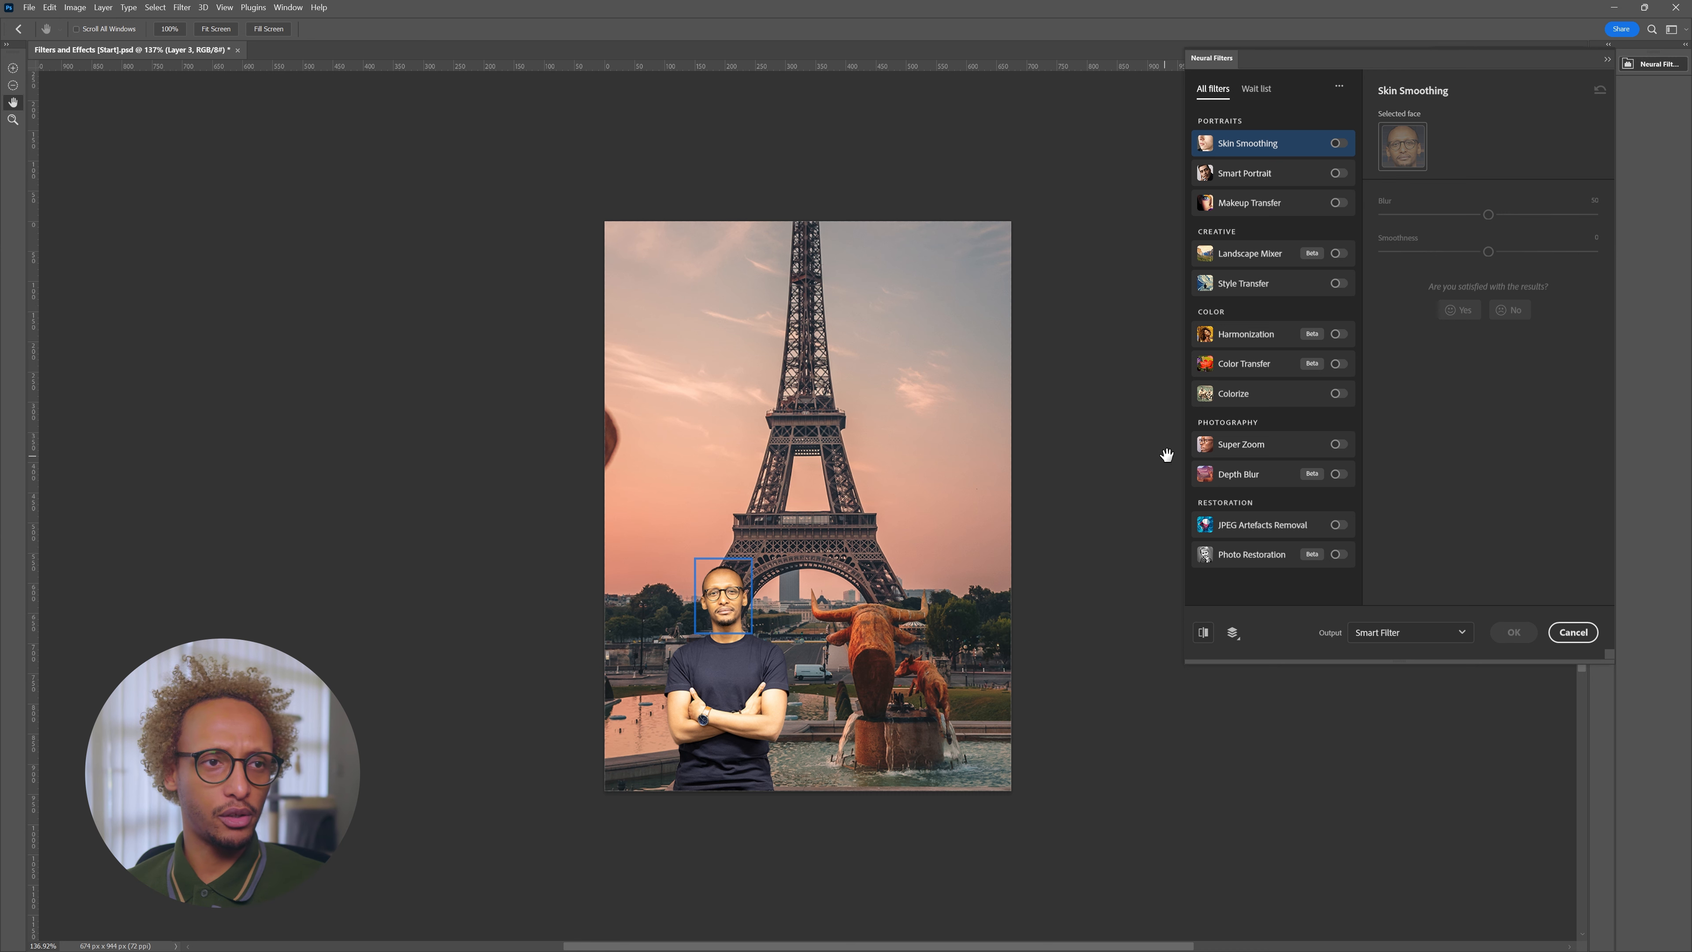
pyautogui.click(1285, 343)
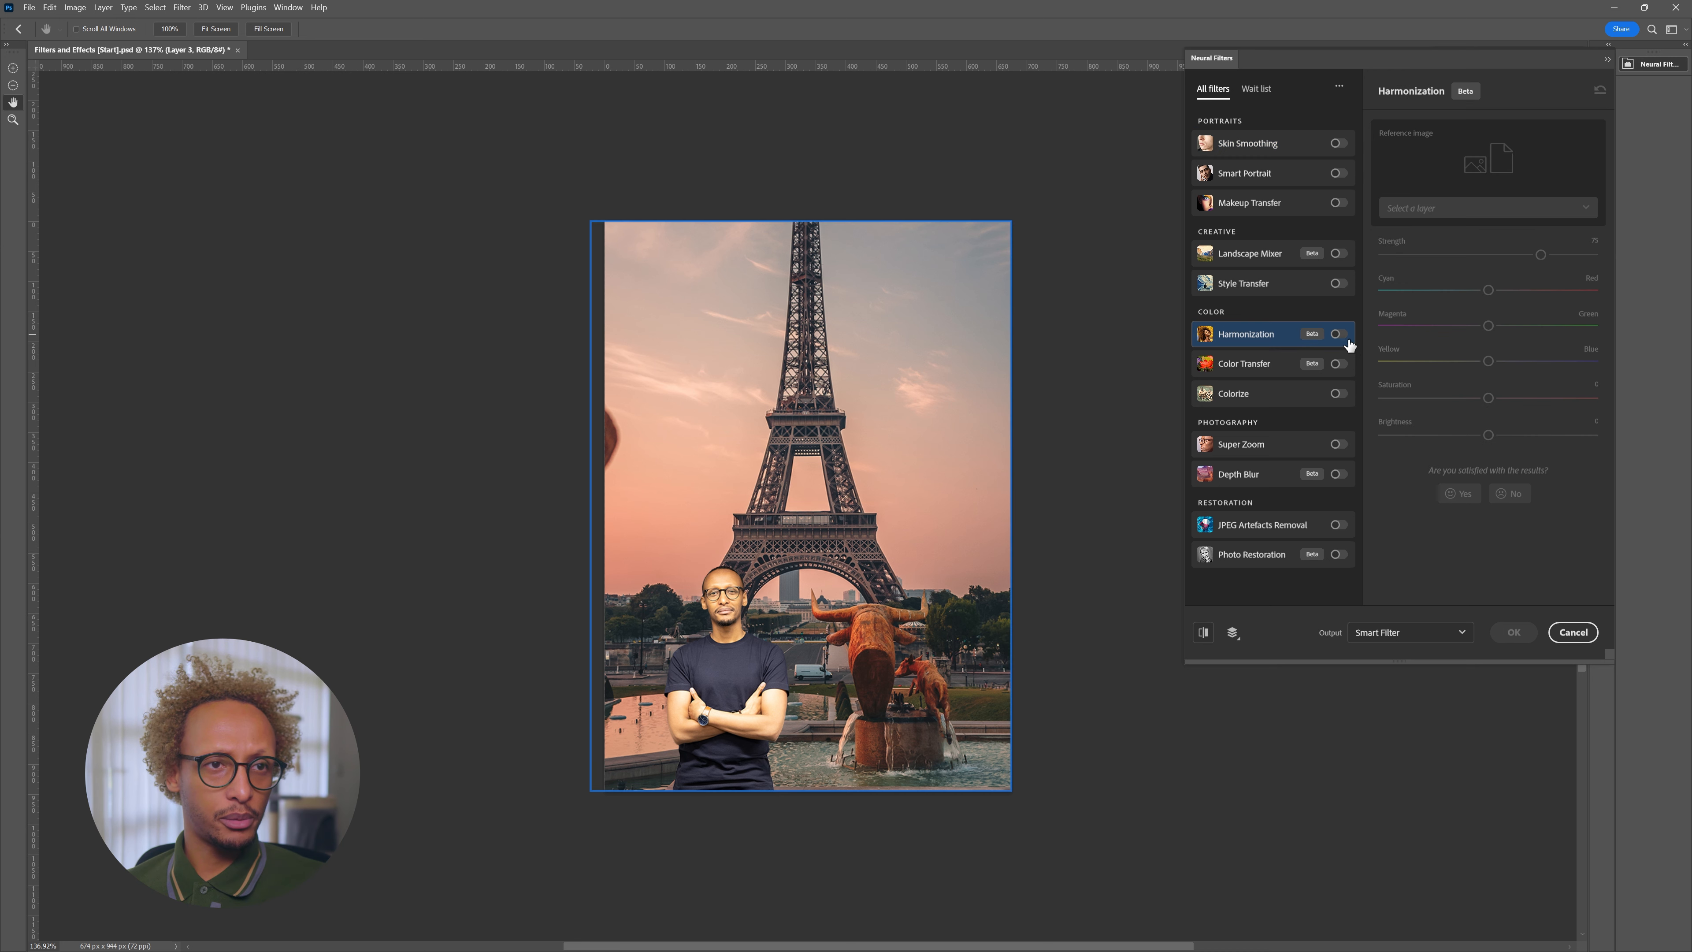
pyautogui.click(1338, 334)
pyautogui.click(1417, 211)
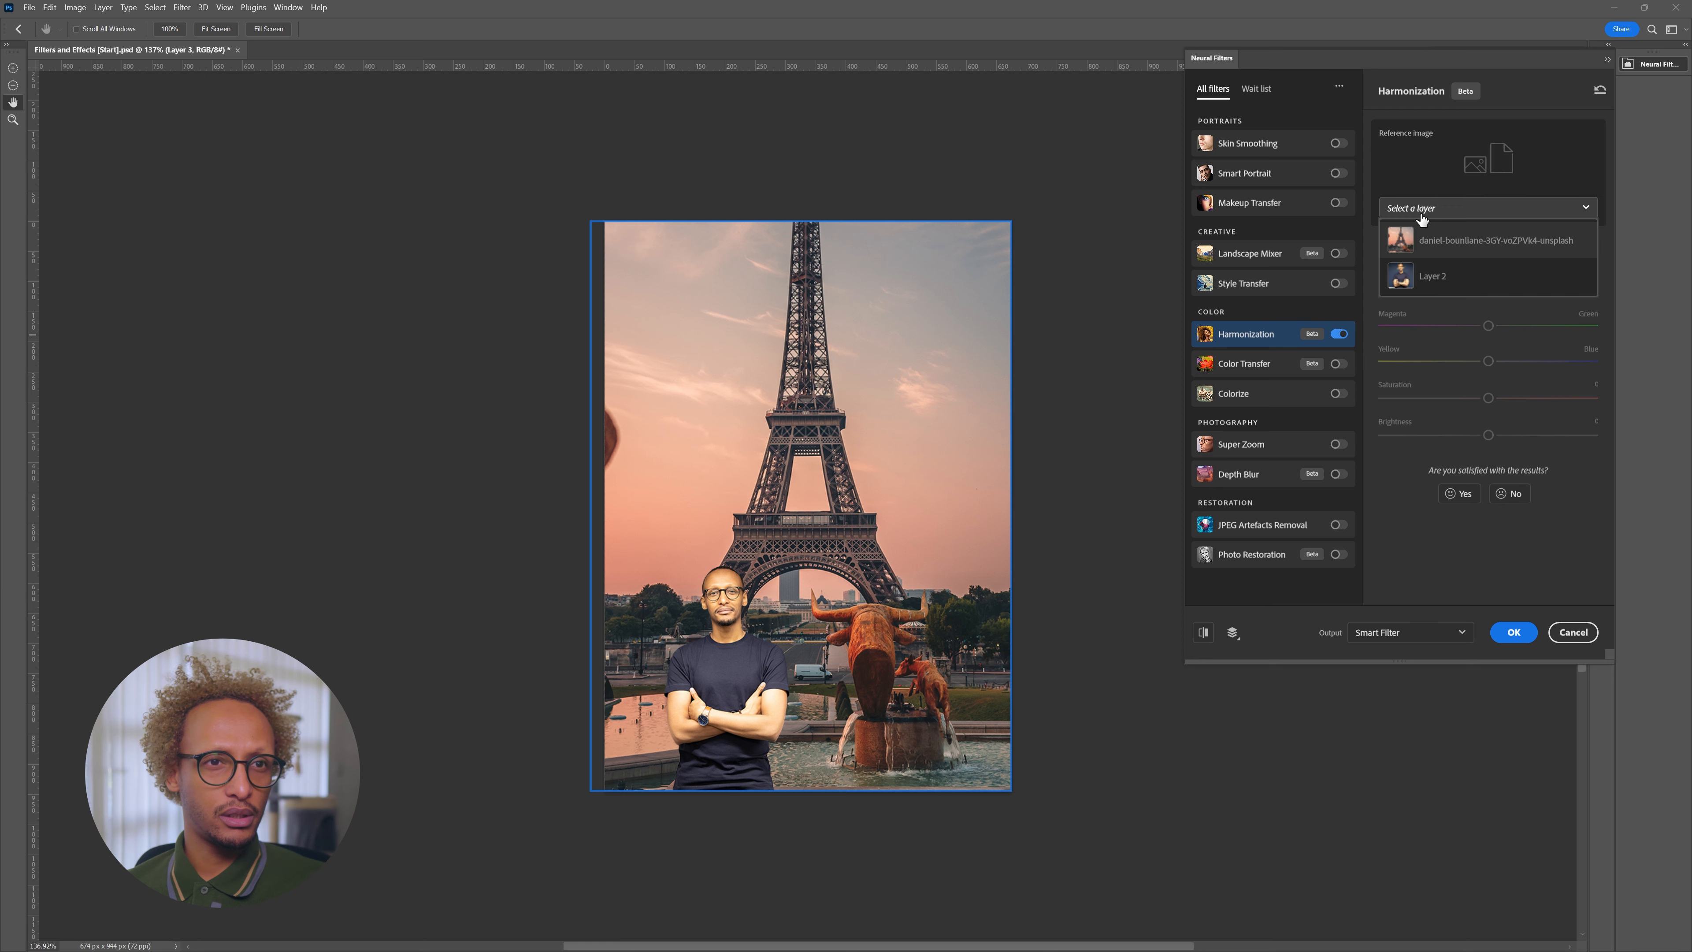
pyautogui.click(1437, 246)
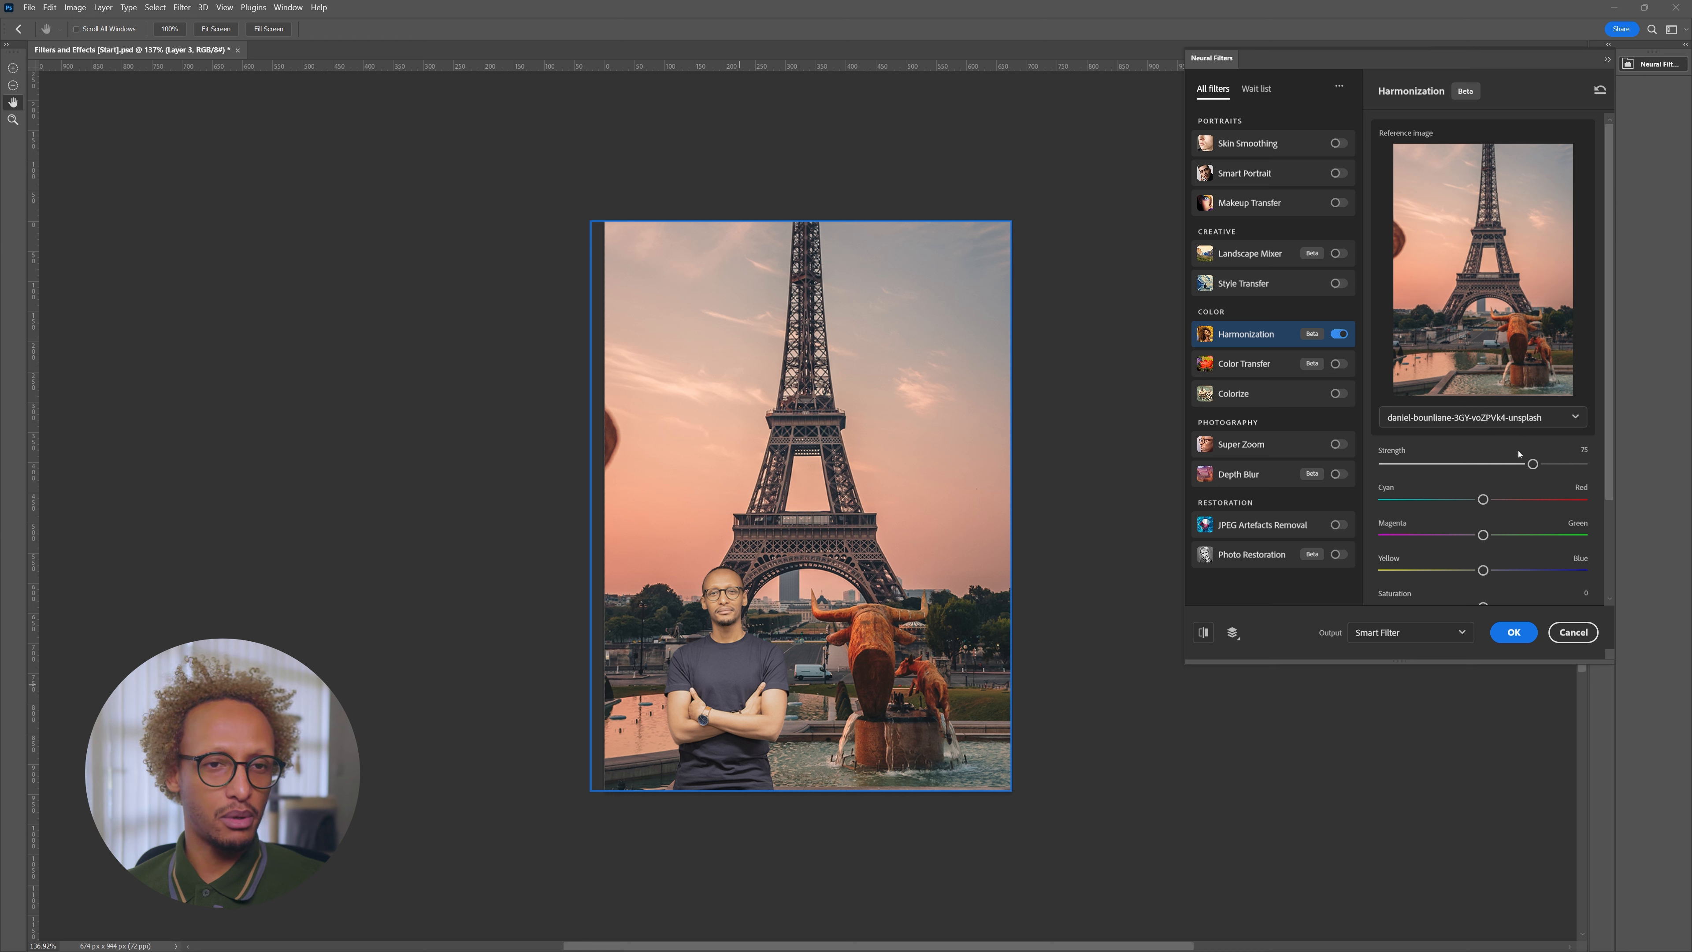
# Tune the Harmonization at strength 75, shifting colours toward red, blue and slightly magenta, and set saturation to +12
pyautogui.moveTo(1531, 464); pyautogui.dragTo(1529, 464)
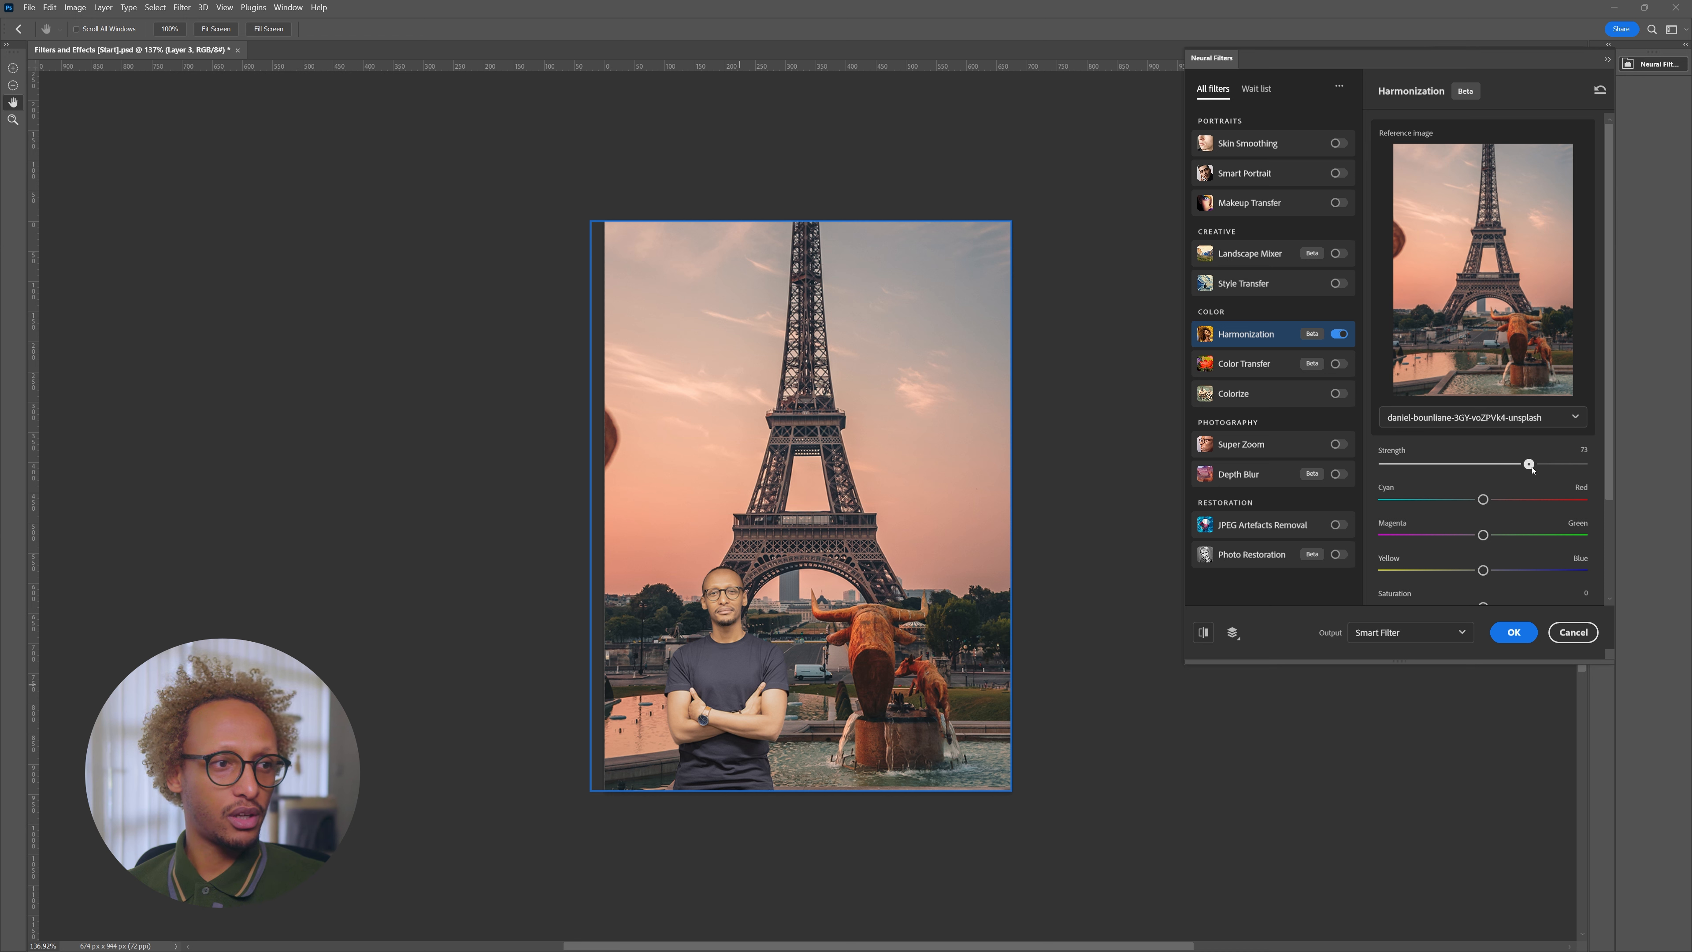
pyautogui.moveTo(1500, 501)
pyautogui.mouseDown()
pyautogui.moveTo(1553, 507)
pyautogui.moveTo(1505, 506)
pyautogui.mouseUp()
pyautogui.moveTo(1481, 572); pyautogui.dragTo(1503, 572)
pyautogui.moveTo(1513, 500); pyautogui.dragTo(1533, 464)
pyautogui.moveTo(1482, 535); pyautogui.dragTo(1467, 535)
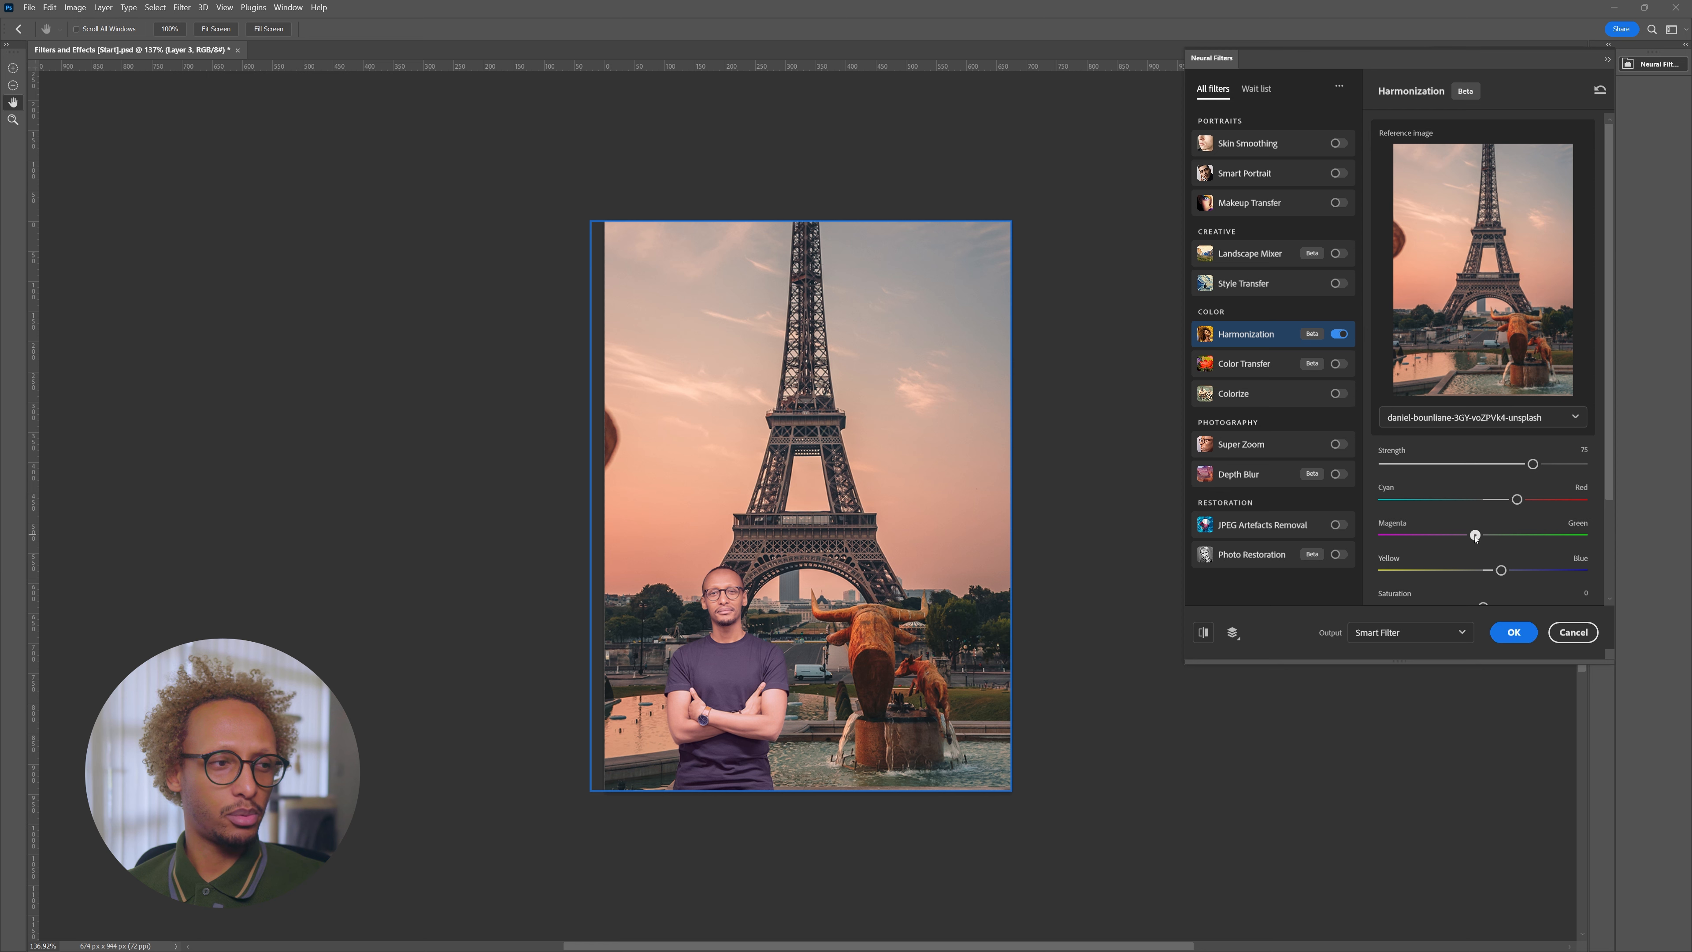
pyautogui.scroll(-3, 1416, 551)
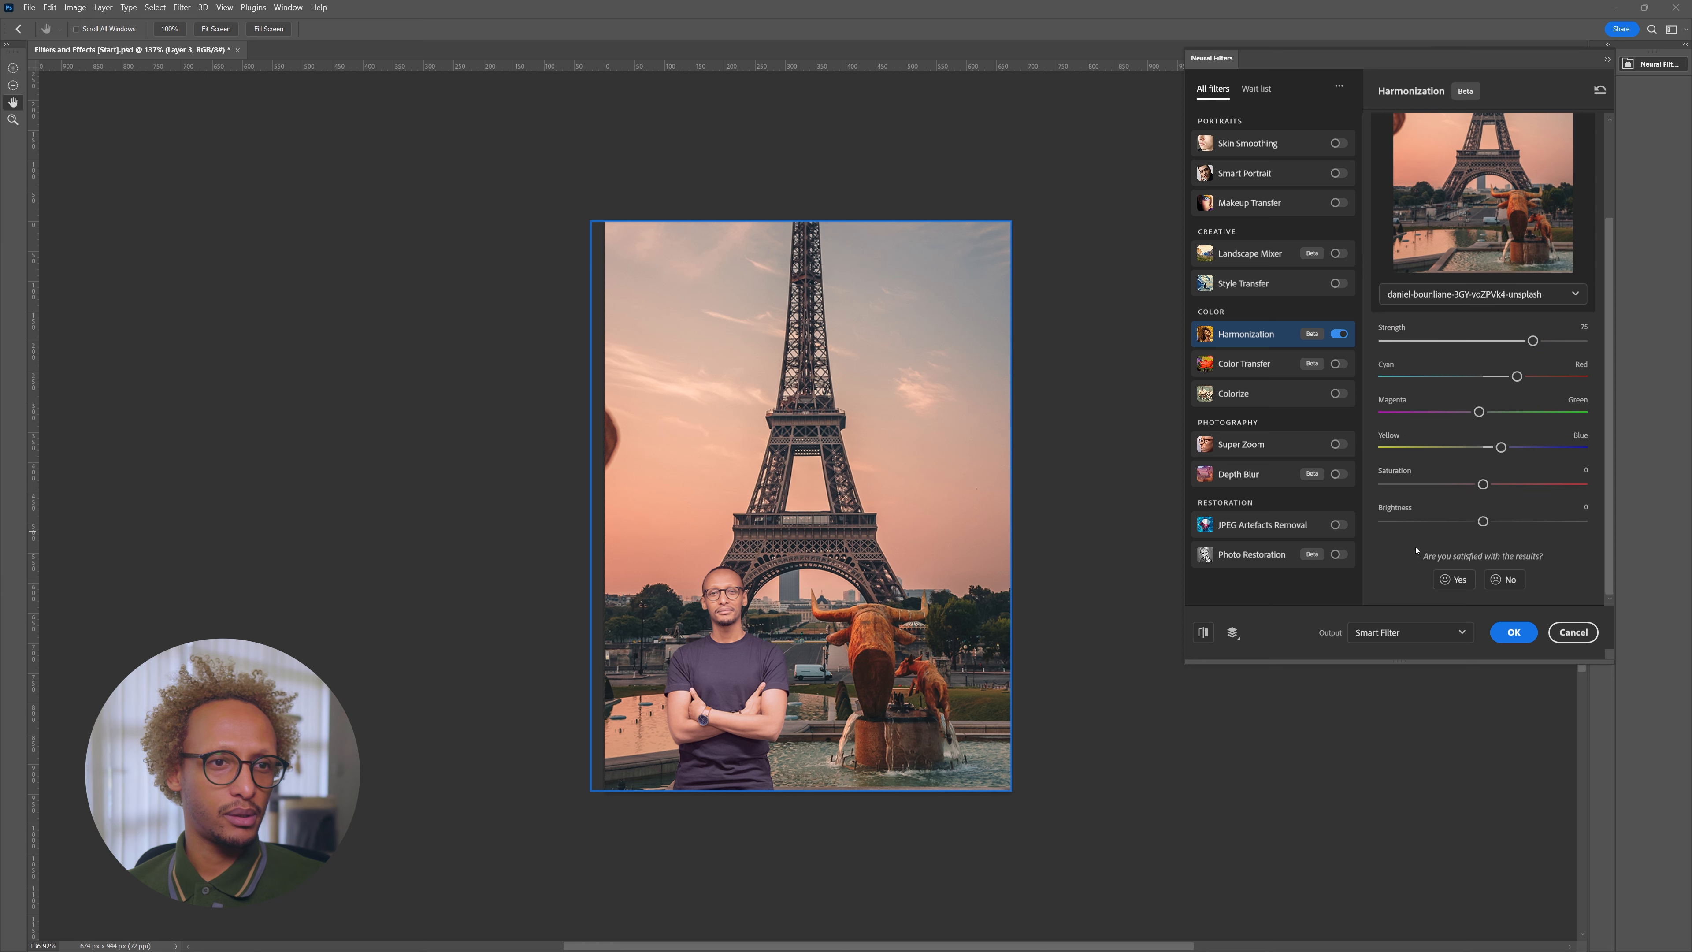
pyautogui.moveTo(1483, 485); pyautogui.dragTo(1506, 485)
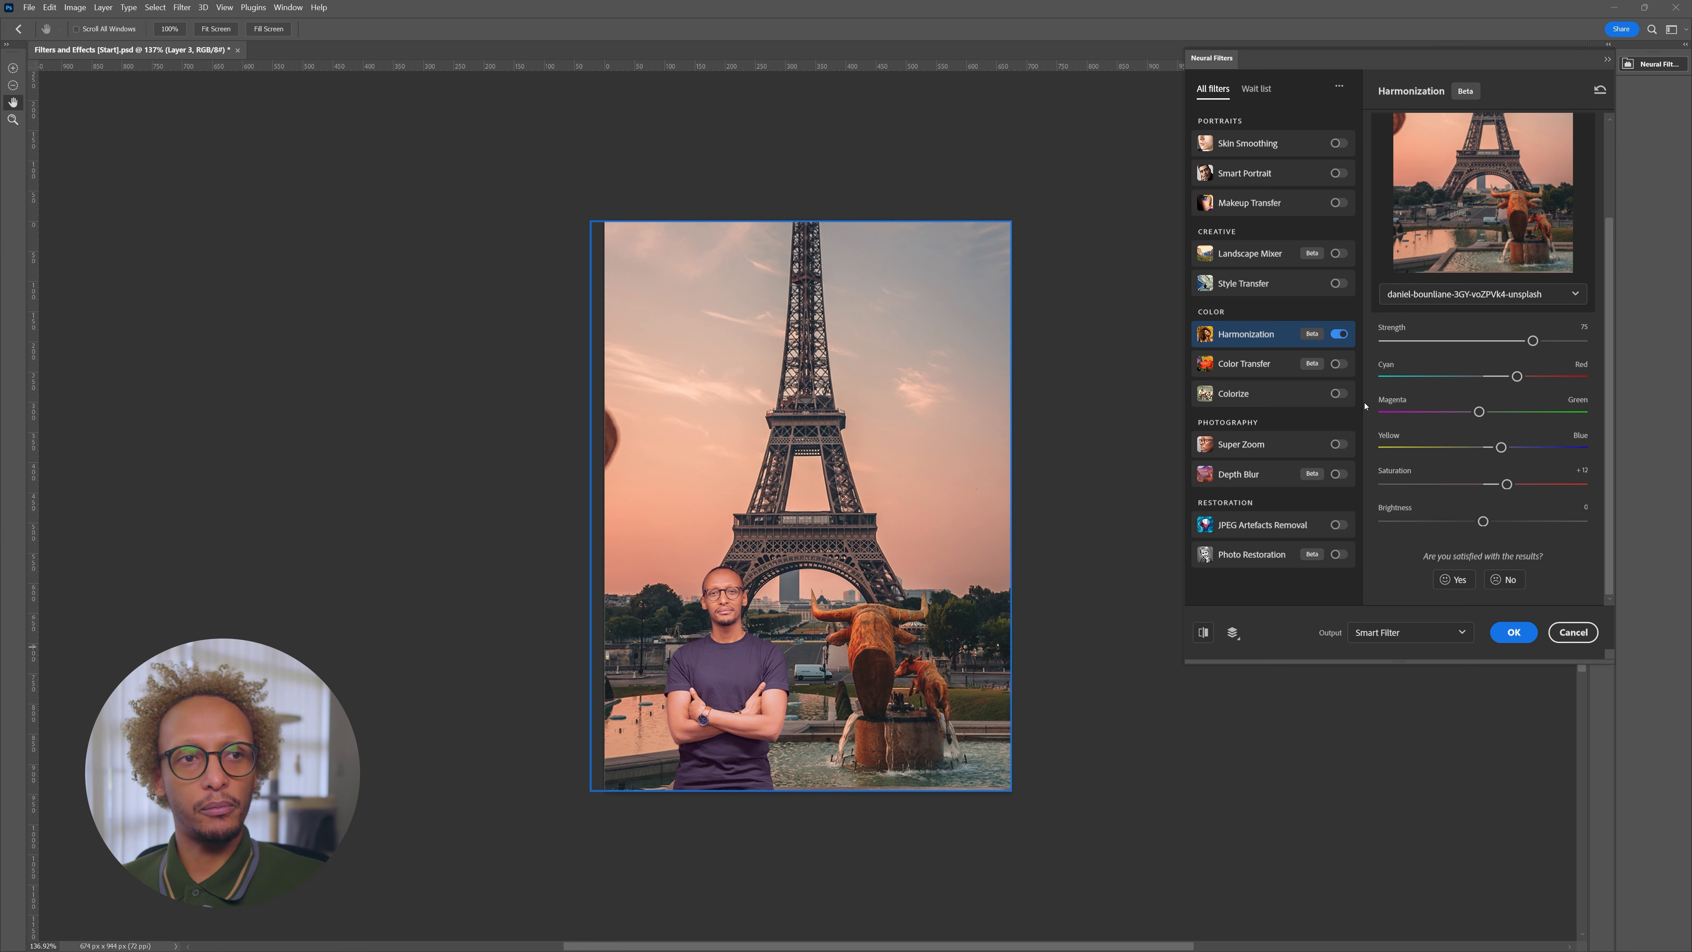
# Turn off Harmonization, look through the Color Transfer presets, and leave Neural Filters without applying anything
pyautogui.click(1339, 335)
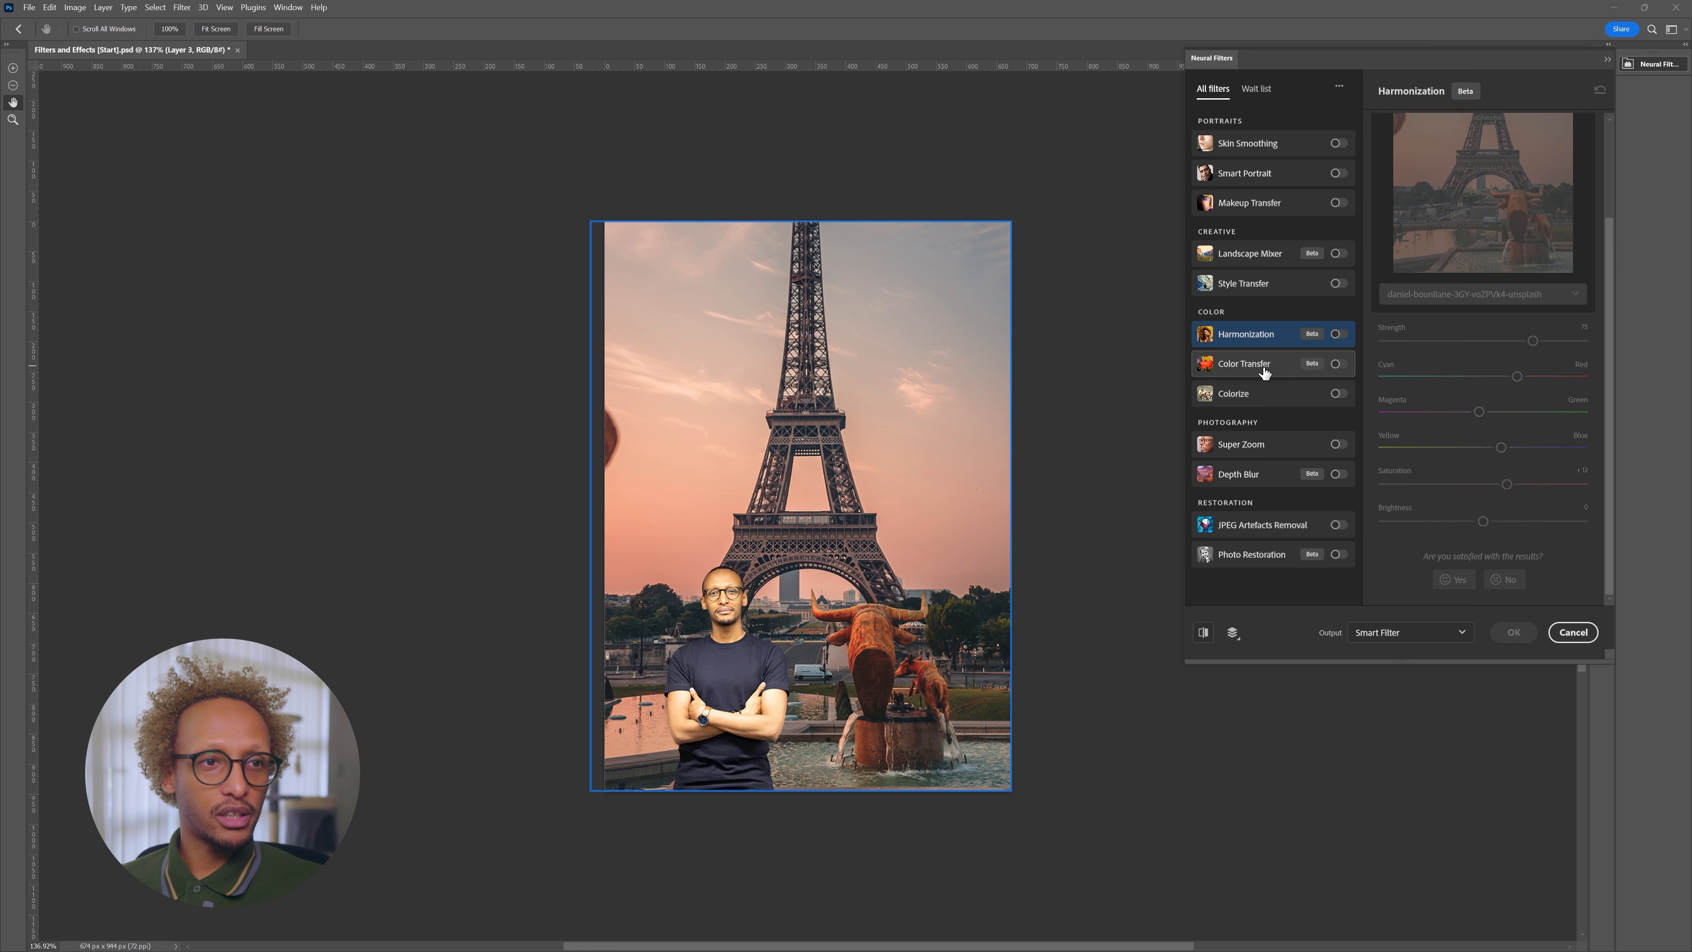
pyautogui.click(1212, 366)
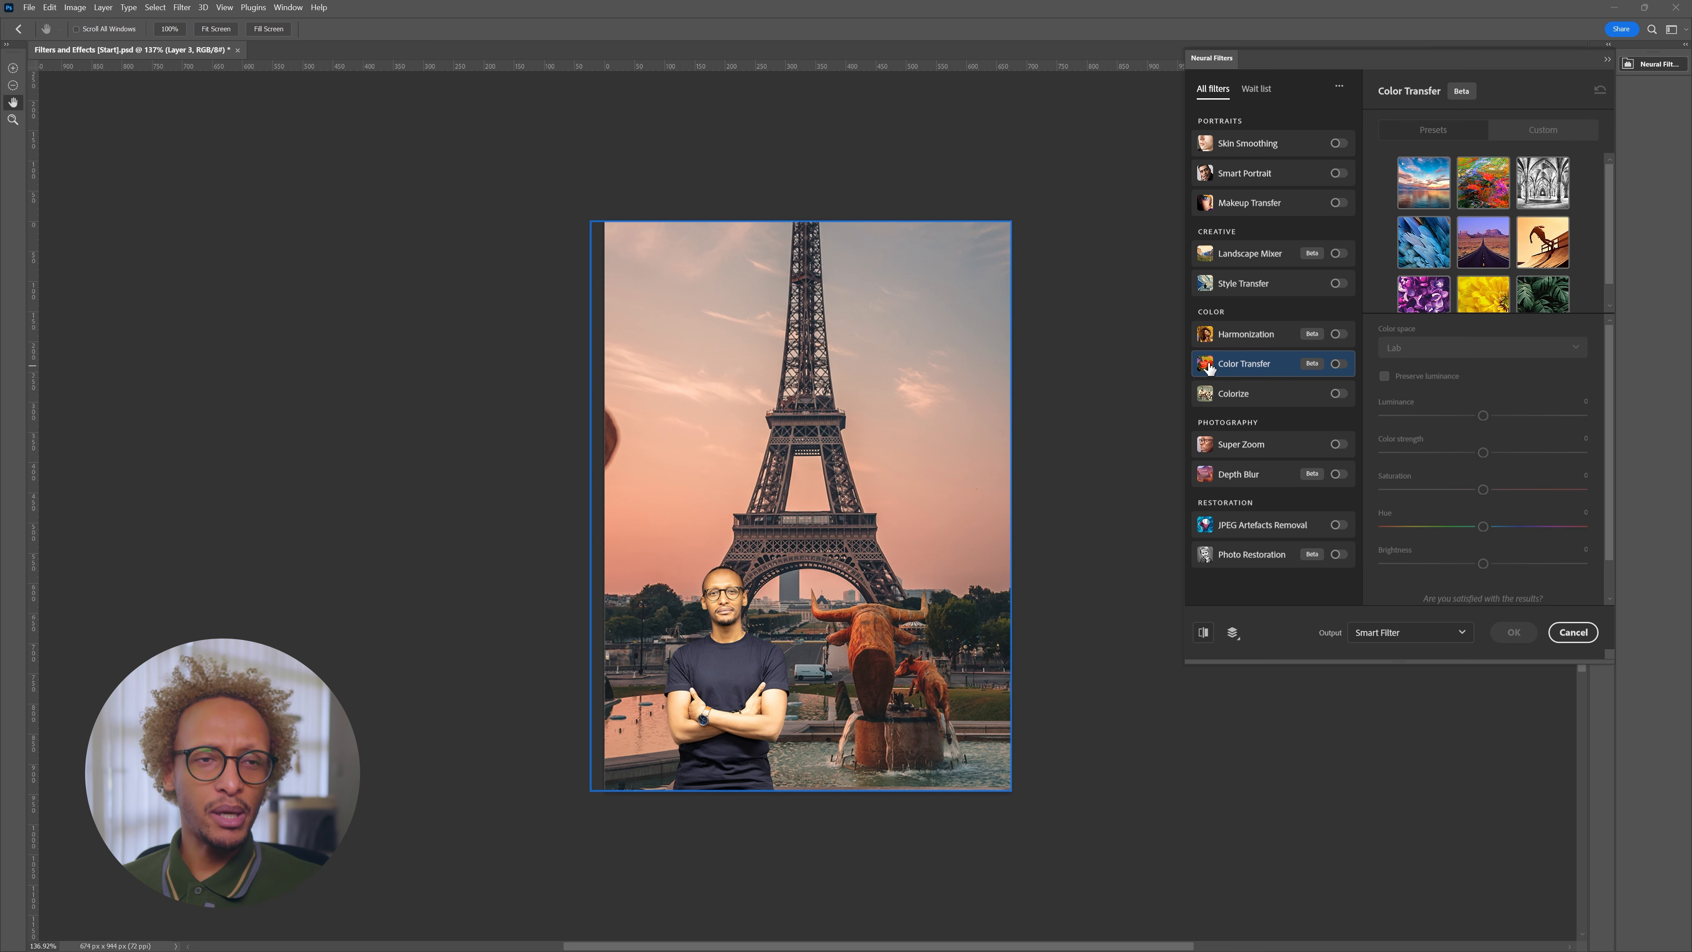
pyautogui.moveTo(1206, 370)
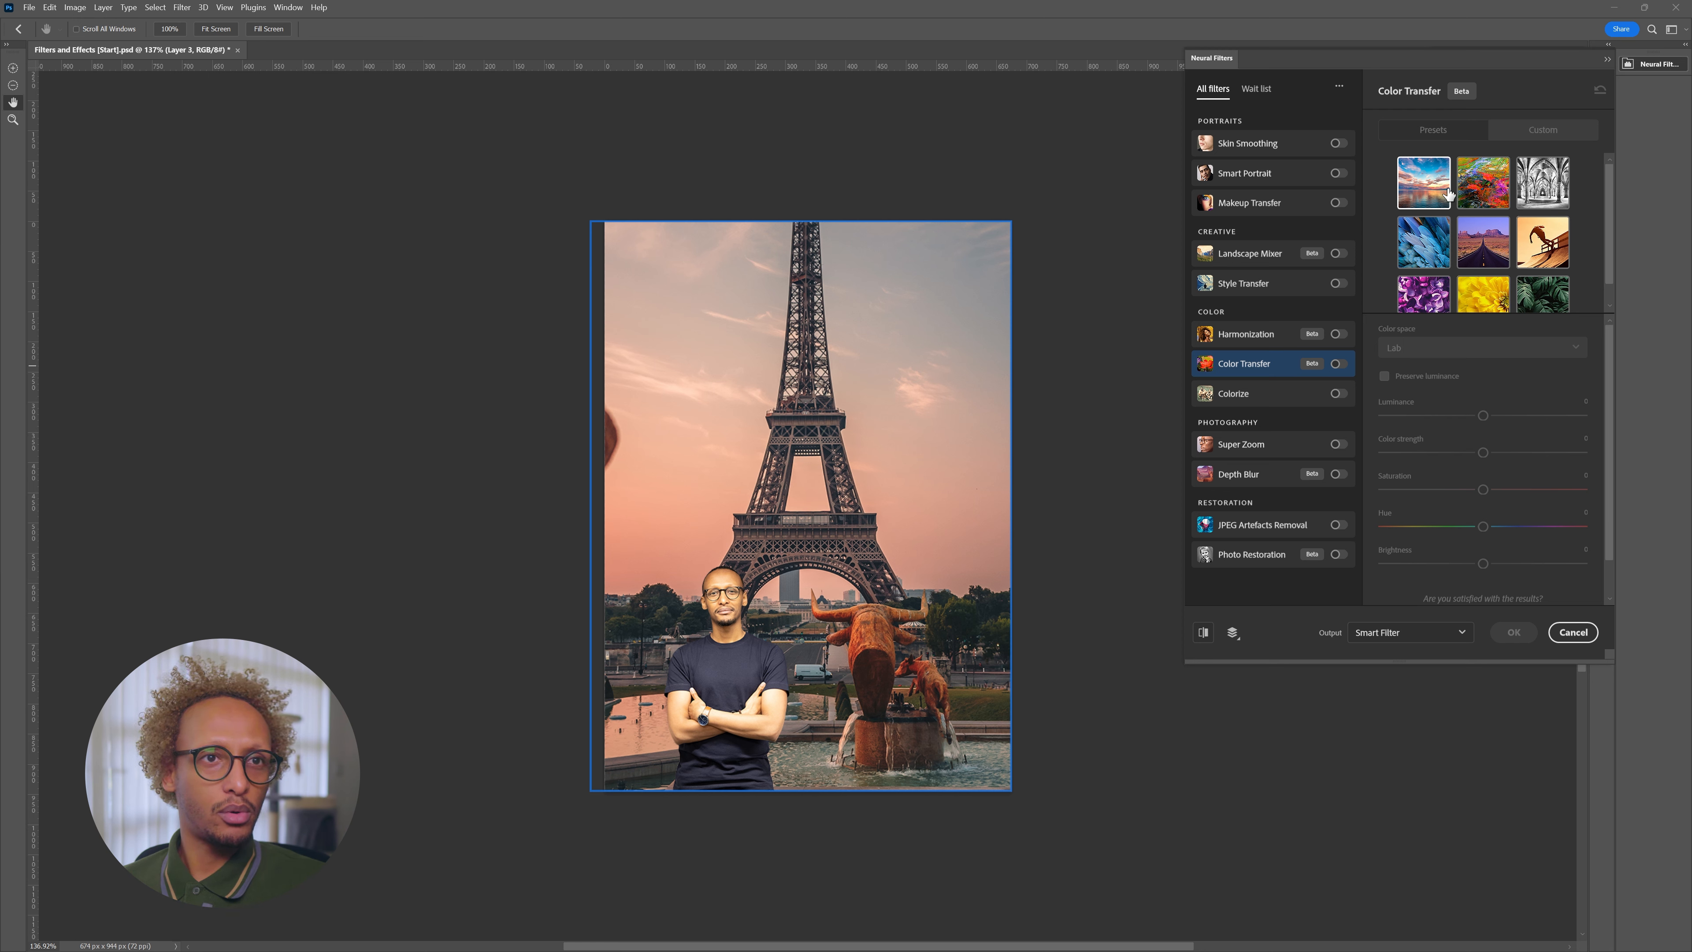
pyautogui.scroll(-1, 1452, 280)
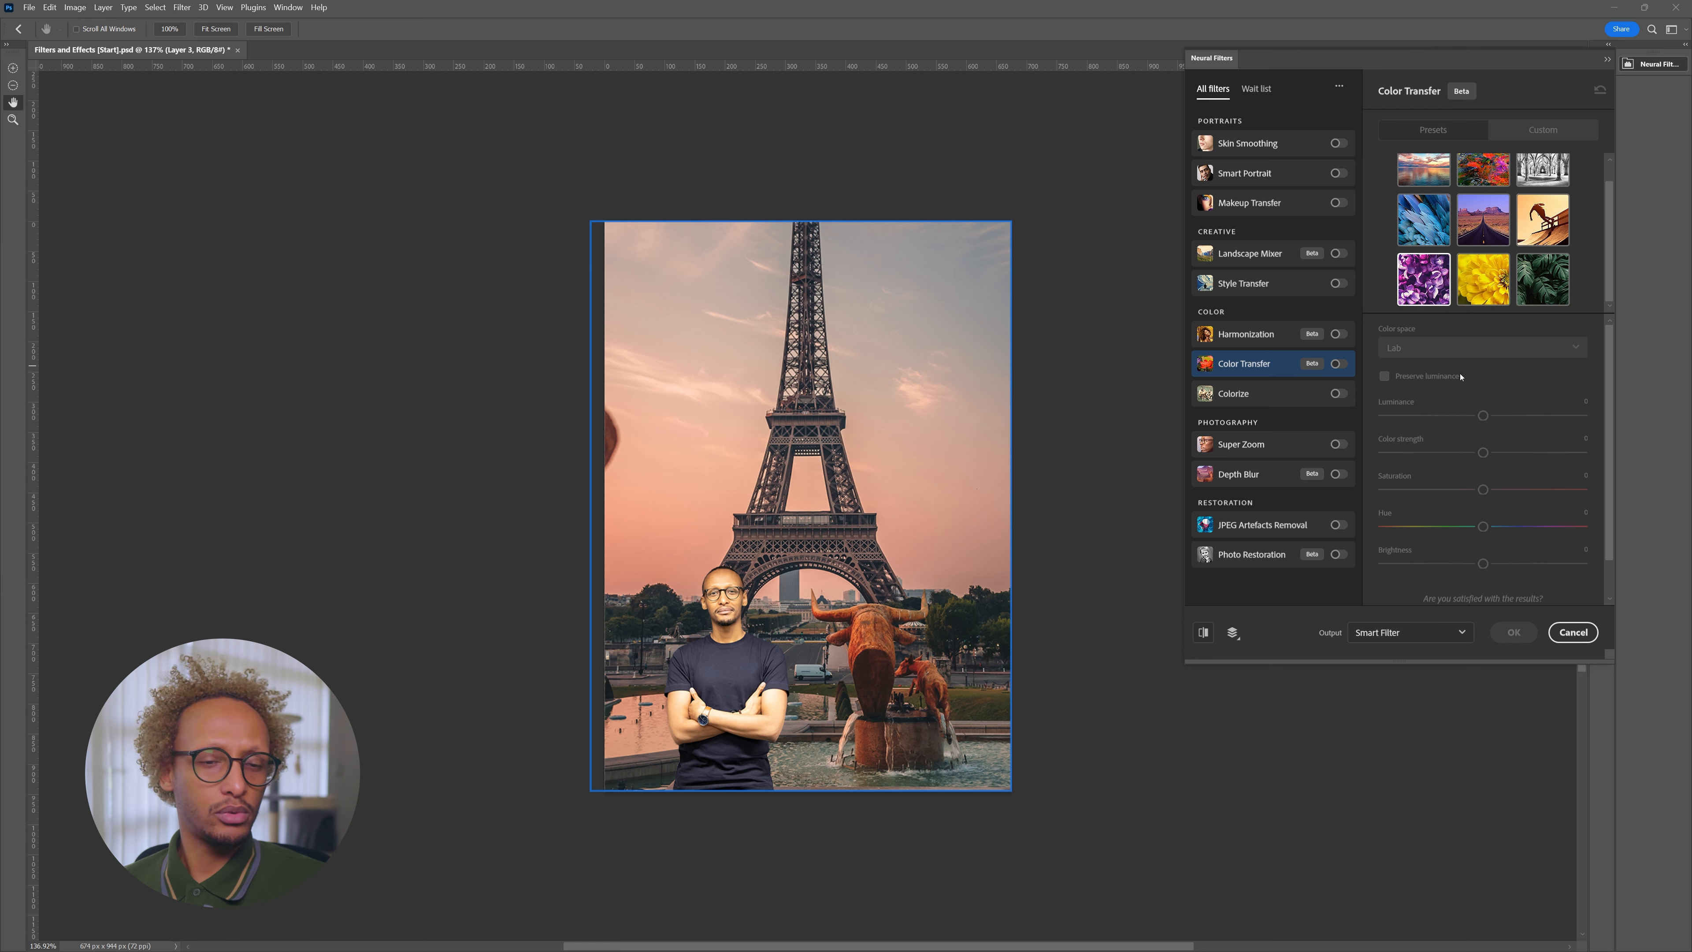
pyautogui.click(1572, 632)
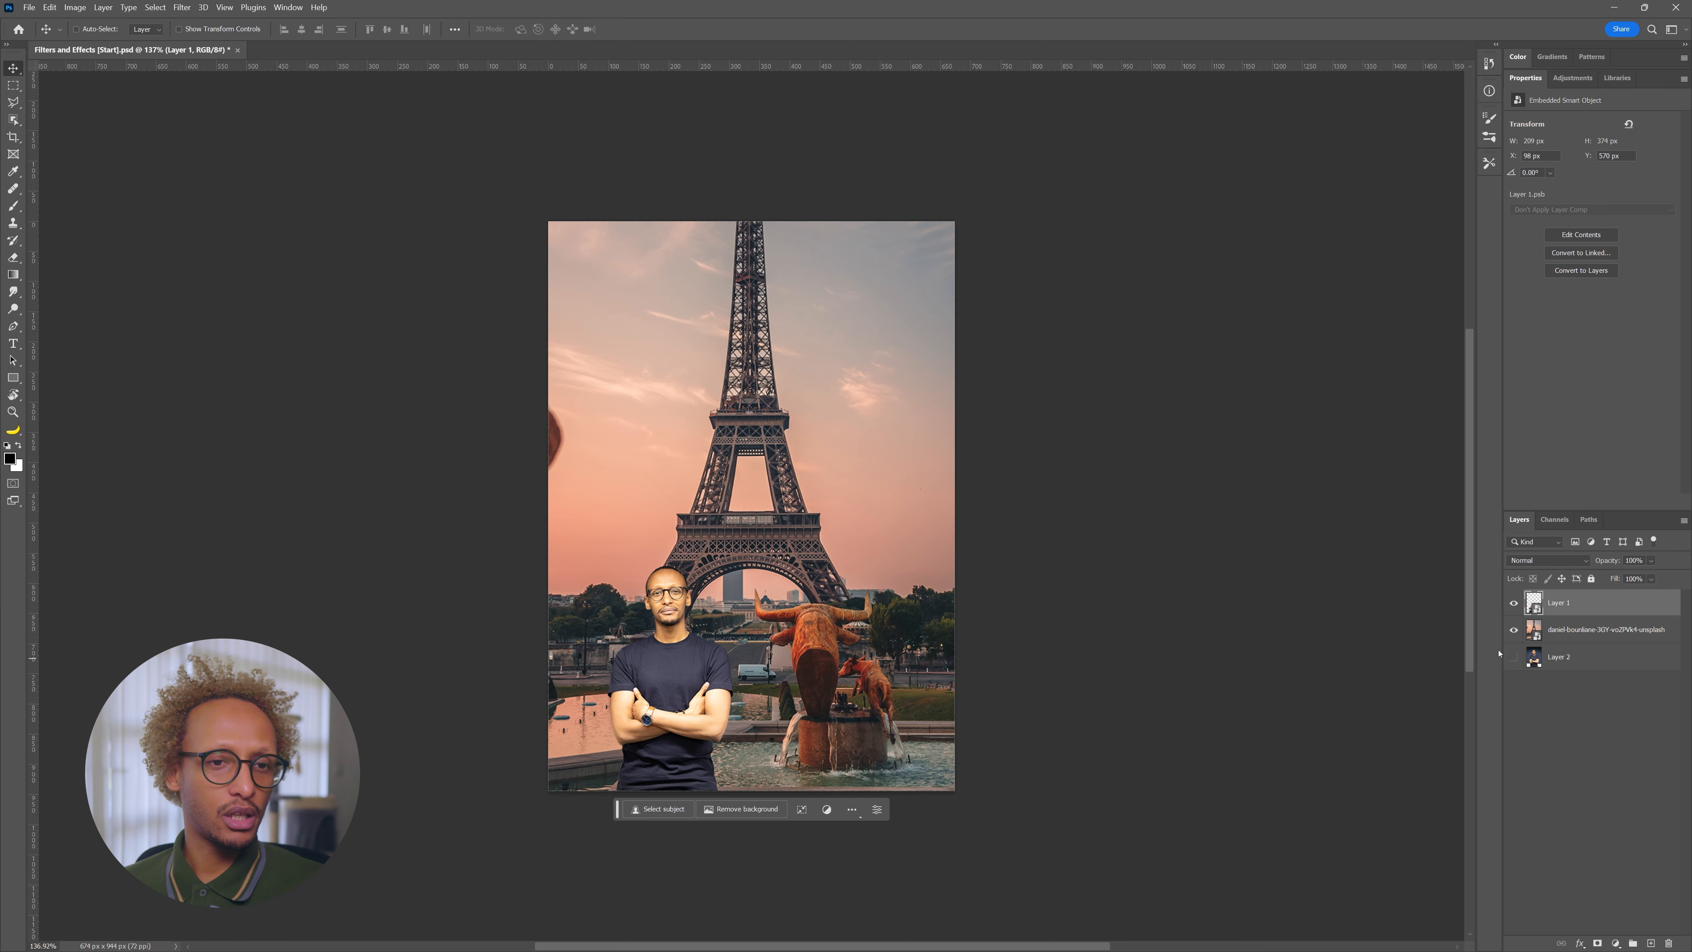
# Undo the cut-out's resizing and move, then hide it and the Eiffel Tower layer and show and select Layer 2
pyautogui.hotkey('ctrl', 'z')
pyautogui.hotkey('ctrl', 'z')
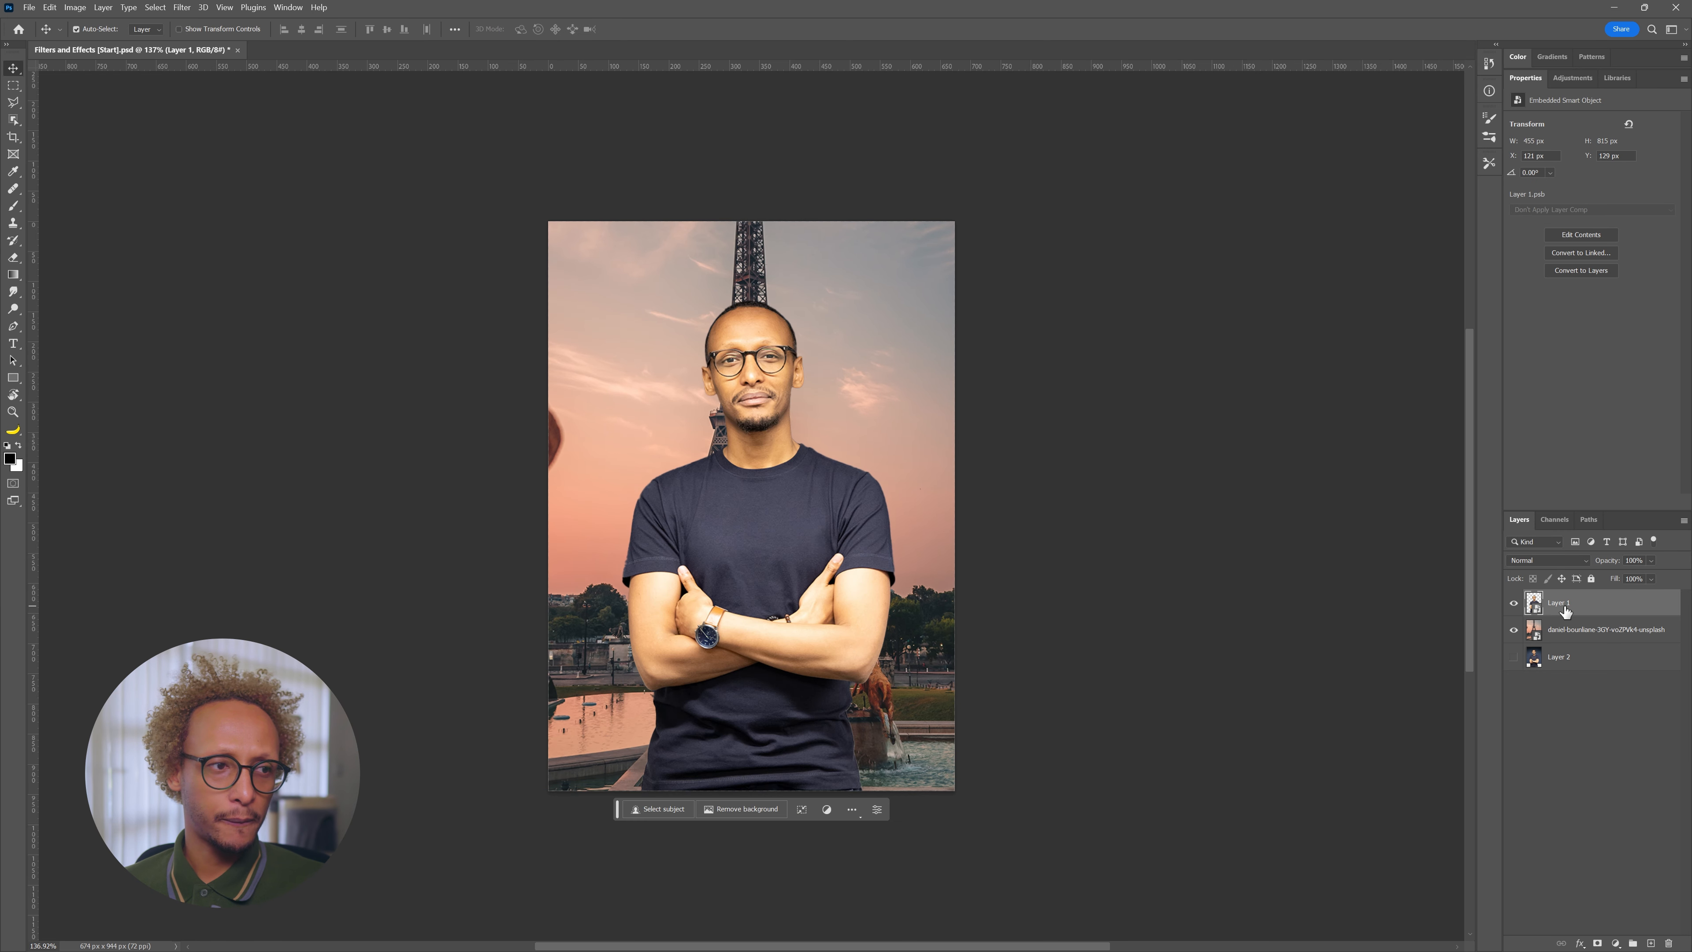
pyautogui.click(1514, 629)
pyautogui.click(1514, 602)
pyautogui.click(1513, 657)
pyautogui.click(1619, 666)
# Open Neural Filters on the full-background portrait in Layer 2 and enable Color Transfer
pyautogui.click(181, 7)
pyautogui.click(203, 62)
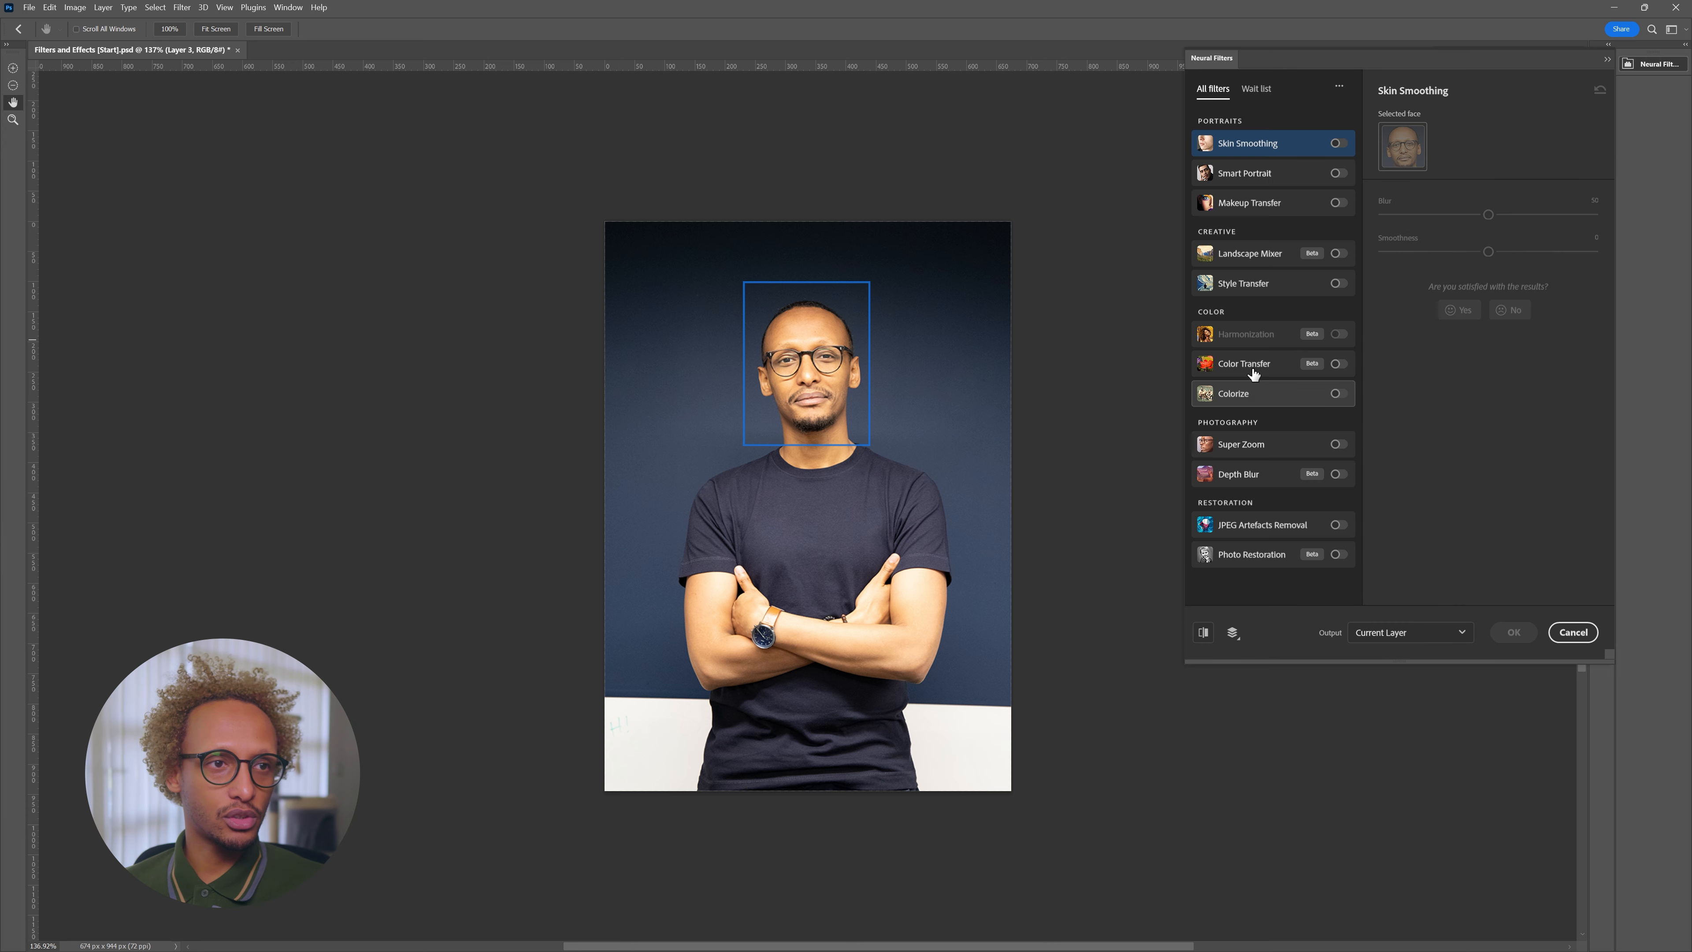
pyautogui.click(1253, 371)
pyautogui.click(1339, 363)
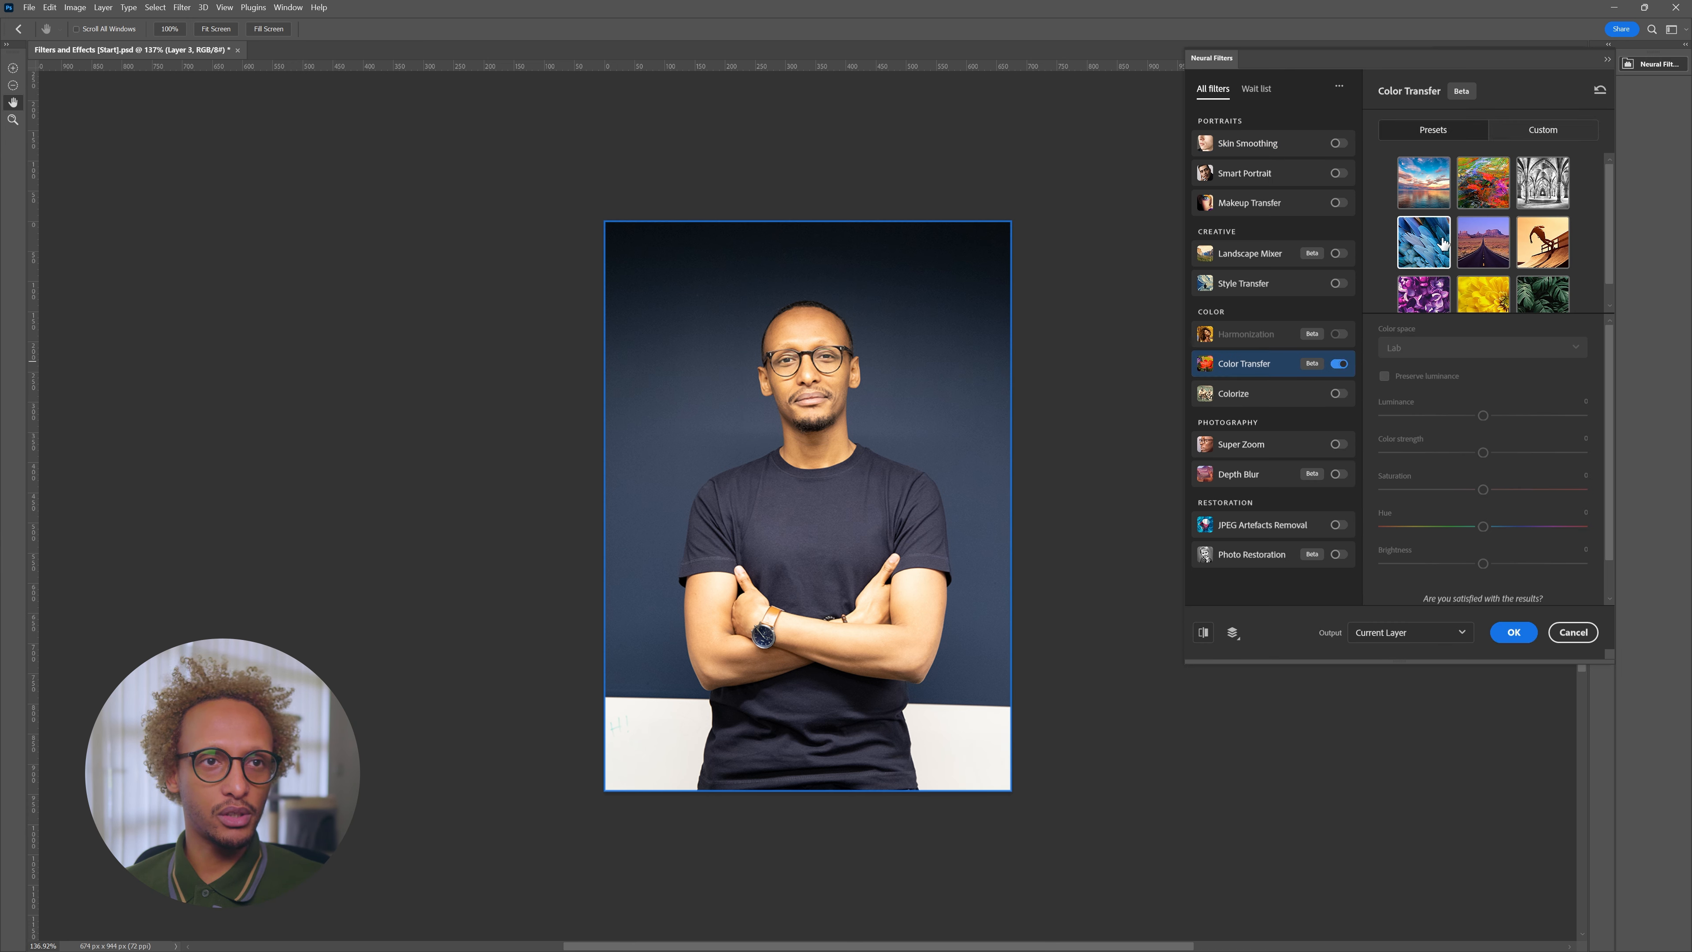
# Try the blue feather, purple, yellow flower, dark green leaf, orange silhouette and desert road Color Transfer presets on the portrait
pyautogui.click(1424, 250)
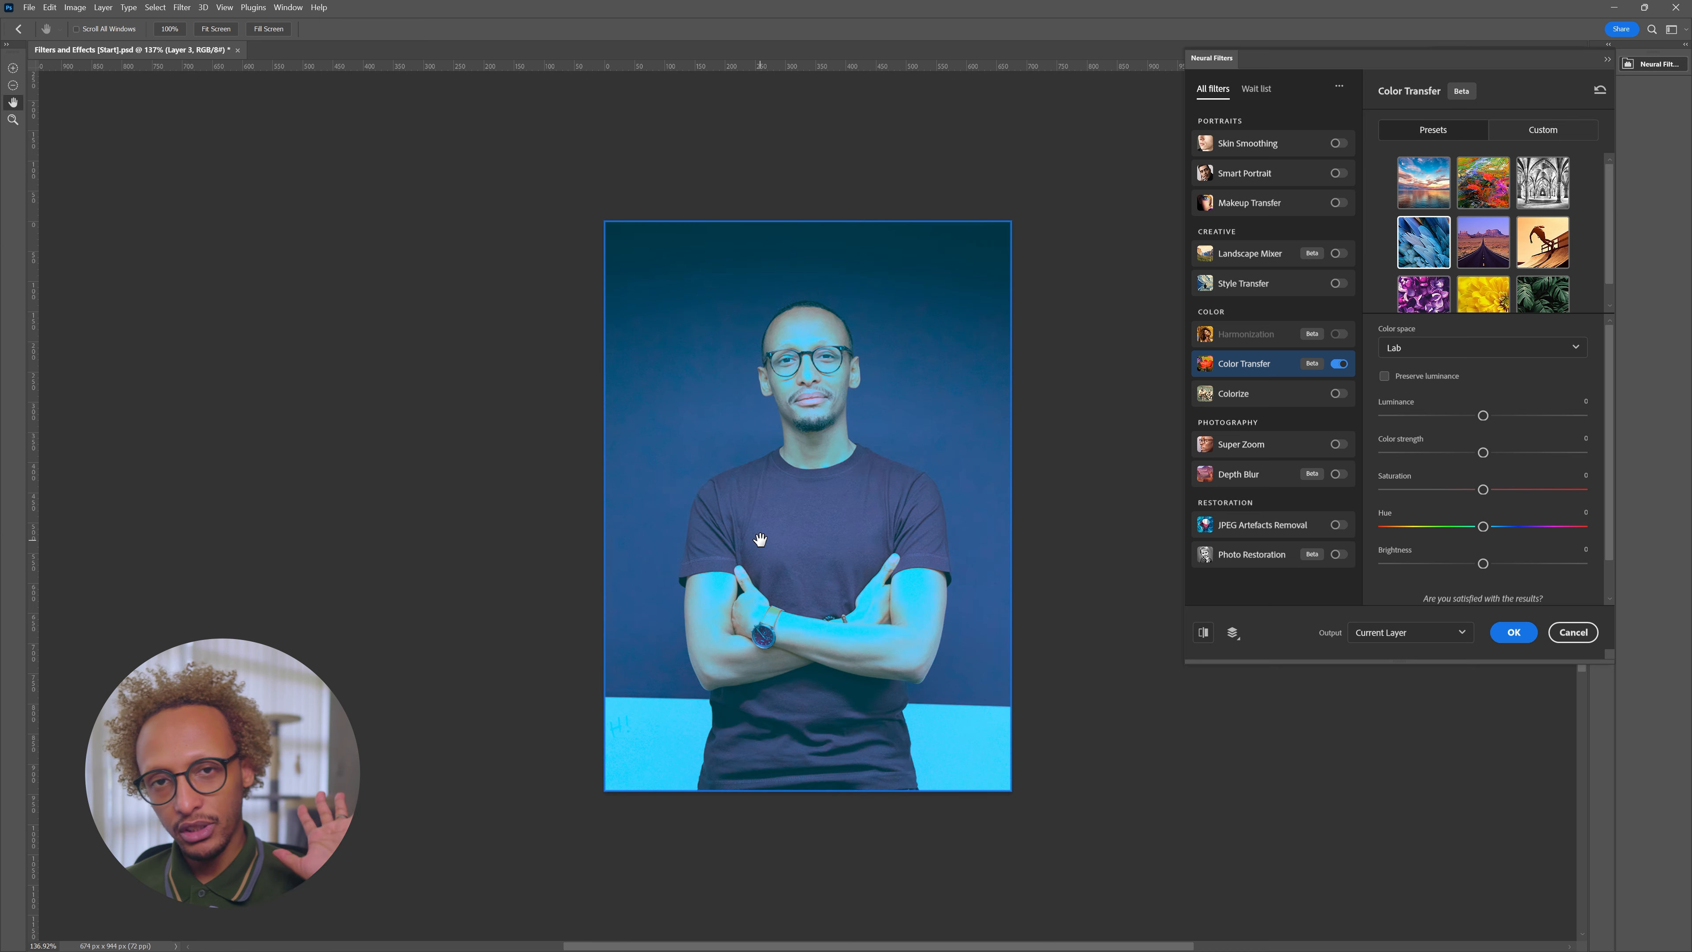
pyautogui.click(1430, 304)
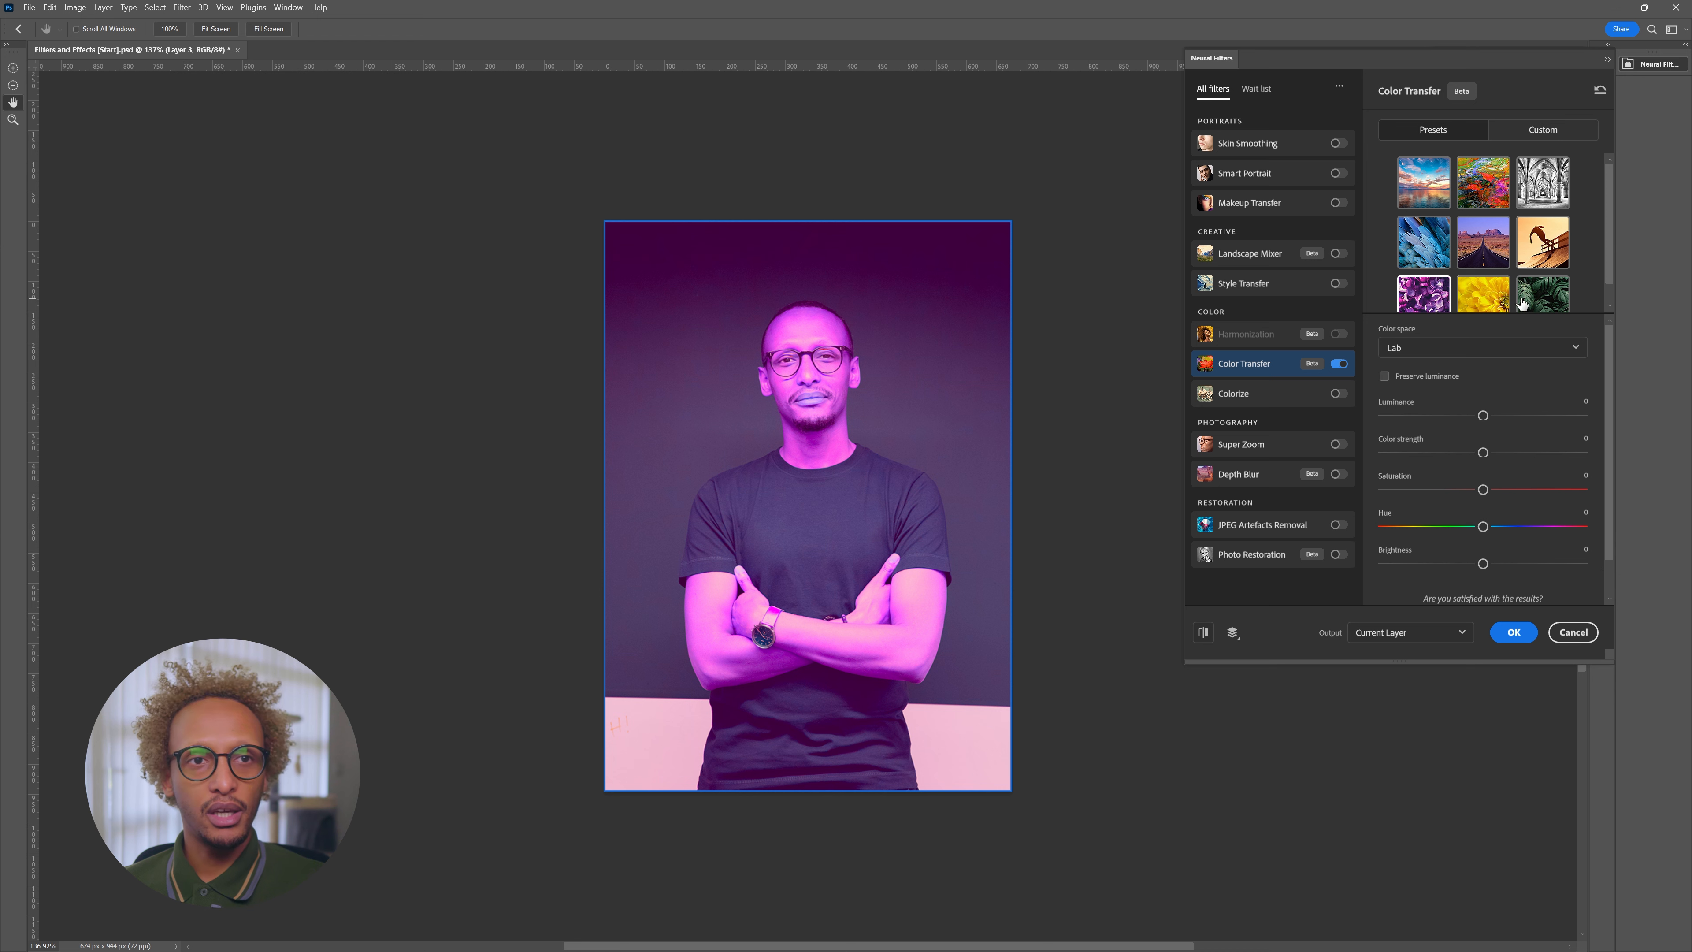
pyautogui.click(1494, 304)
pyautogui.click(1537, 303)
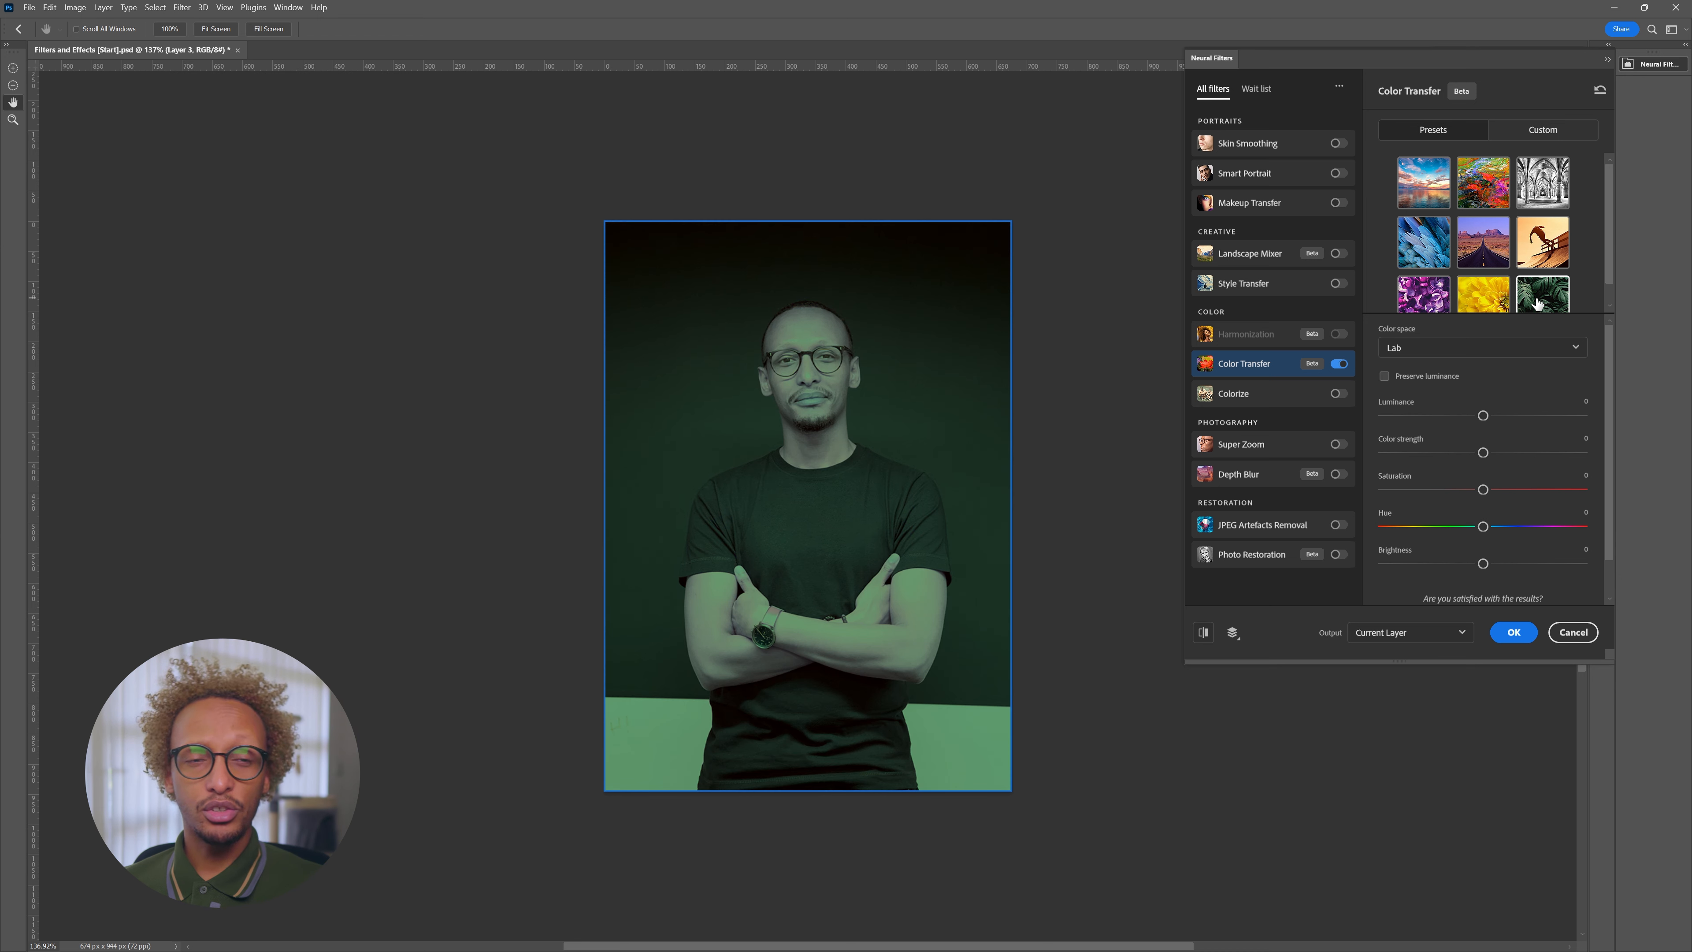
pyautogui.scroll(-1, 1506, 280)
pyautogui.click(1539, 237)
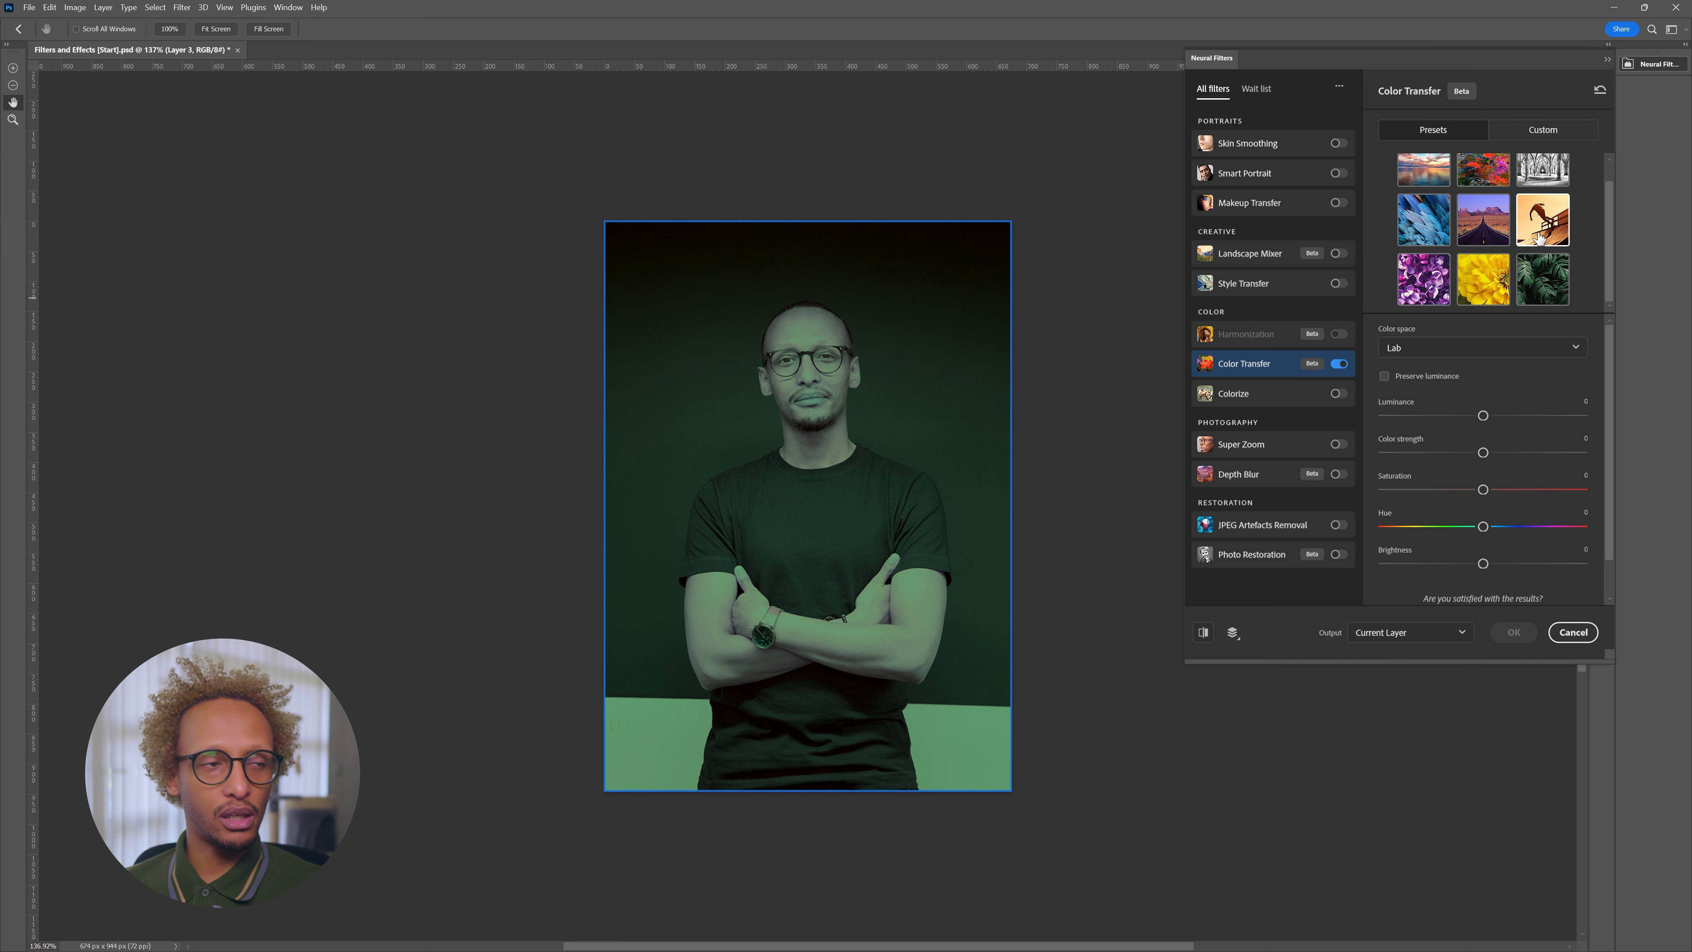
pyautogui.click(1488, 225)
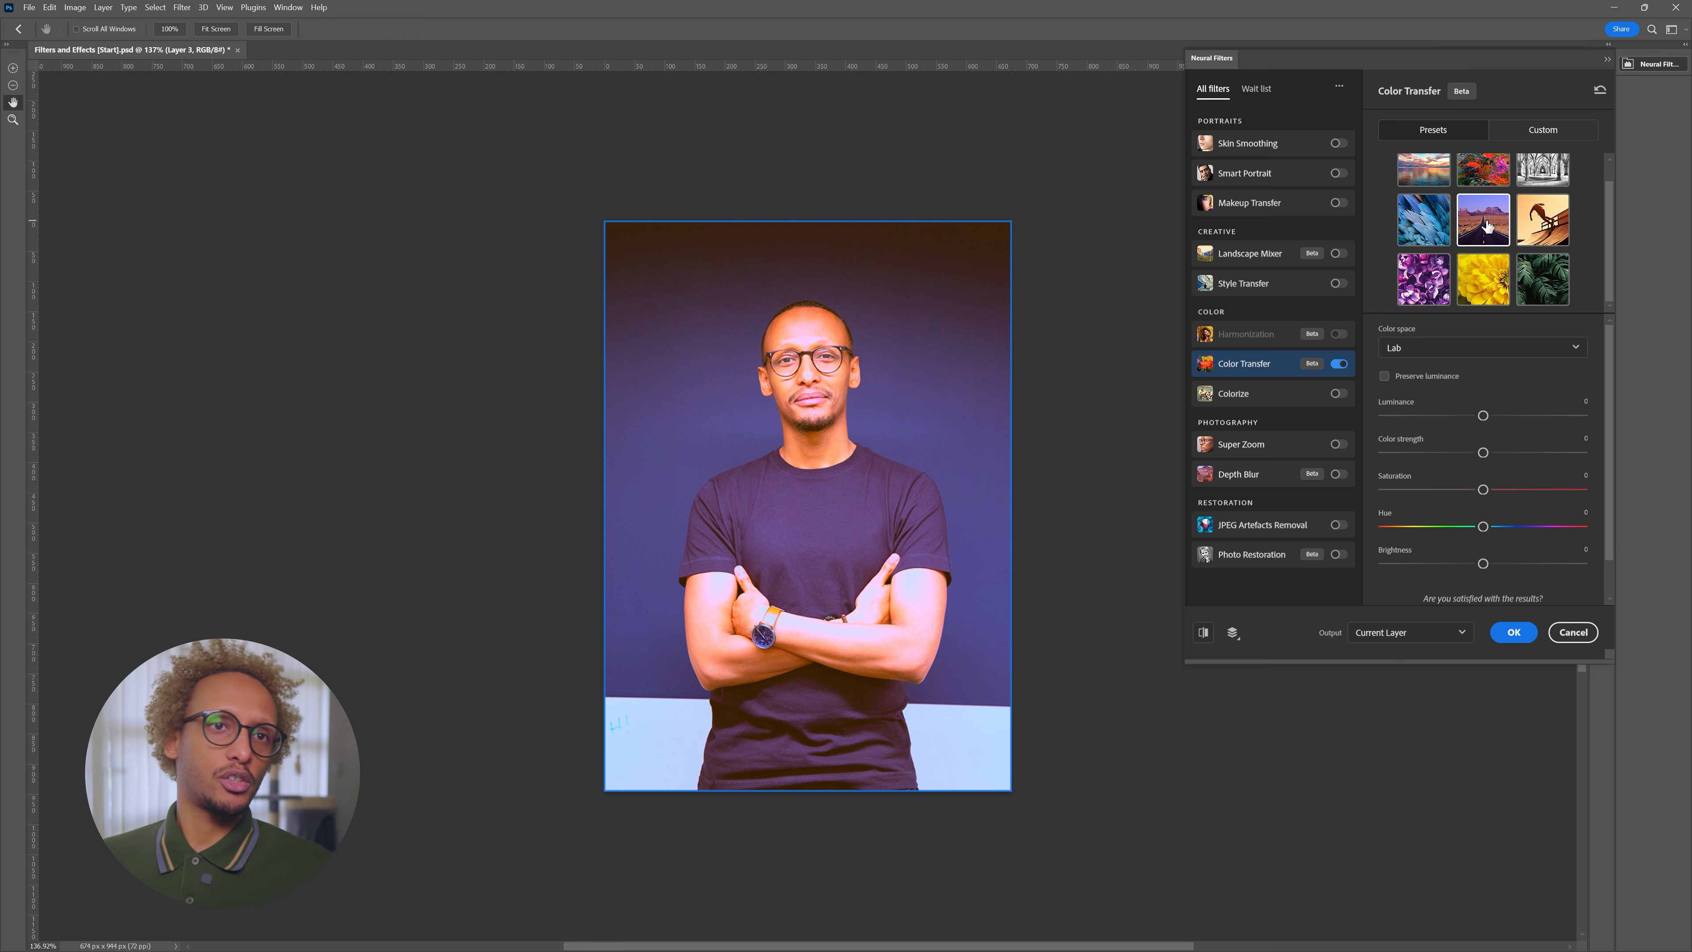
pyautogui.scroll(1, 1488, 226)
pyautogui.click(1527, 203)
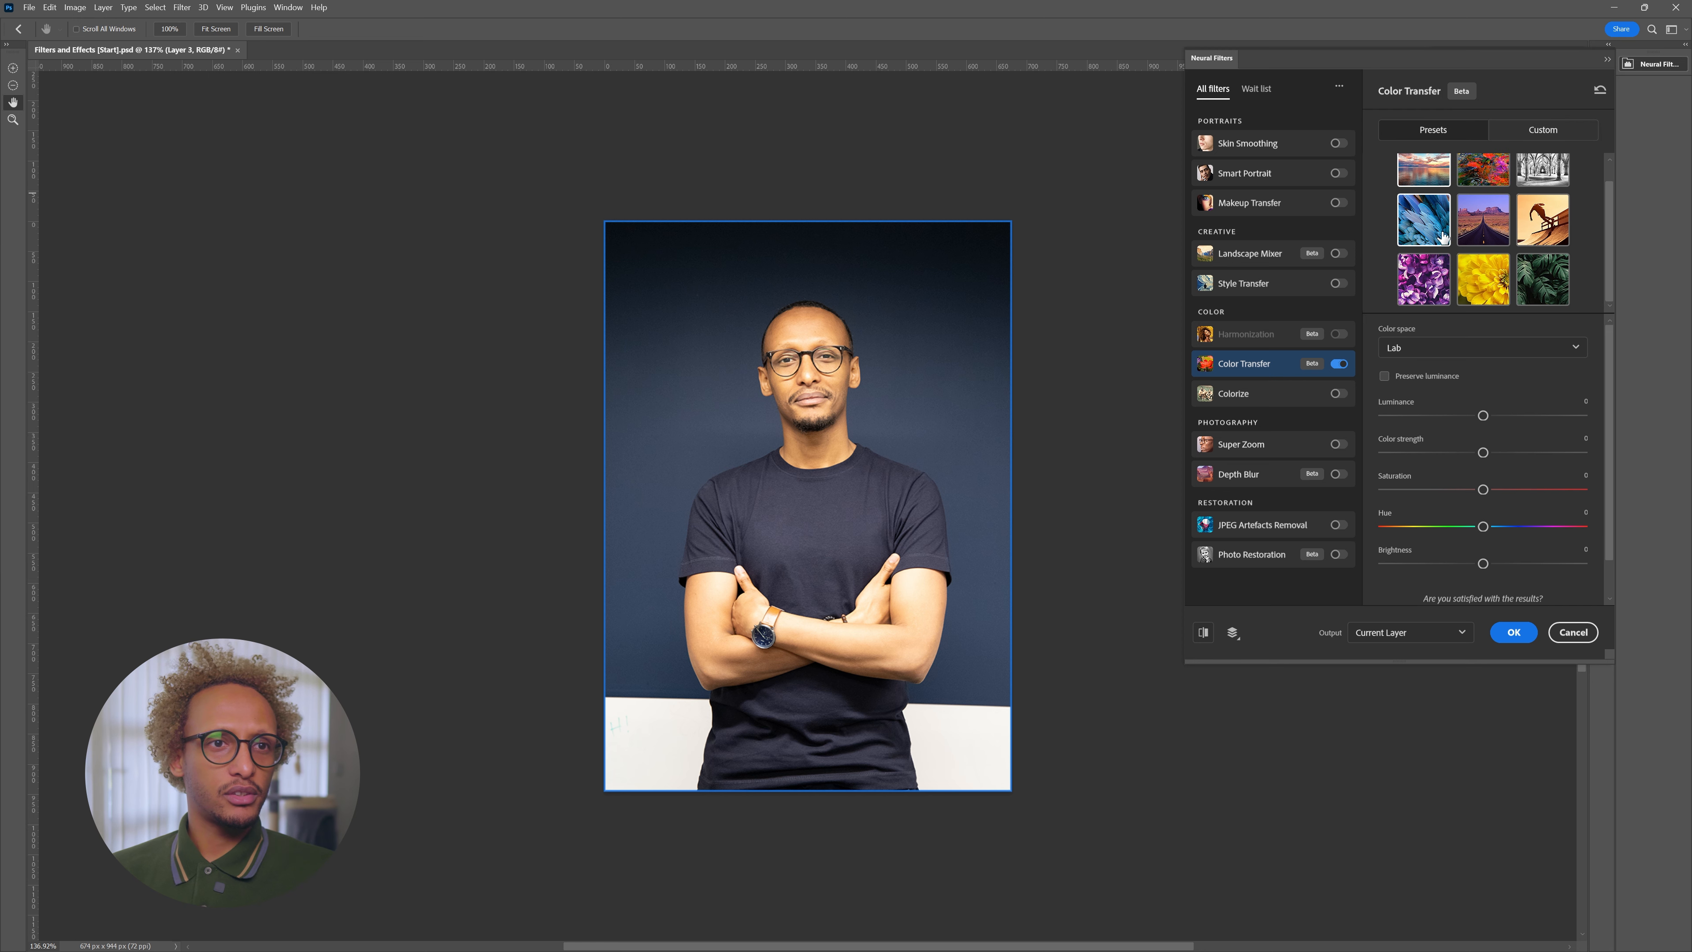
# Load the Mona Lisa JPG from the Lesson 10 images folder as the custom reference image for Color Transfer
pyautogui.click(1538, 133)
pyautogui.click(1555, 225)
pyautogui.click(1435, 260)
pyautogui.click(707, 479)
pyautogui.press('Down')
pyautogui.press('Return')
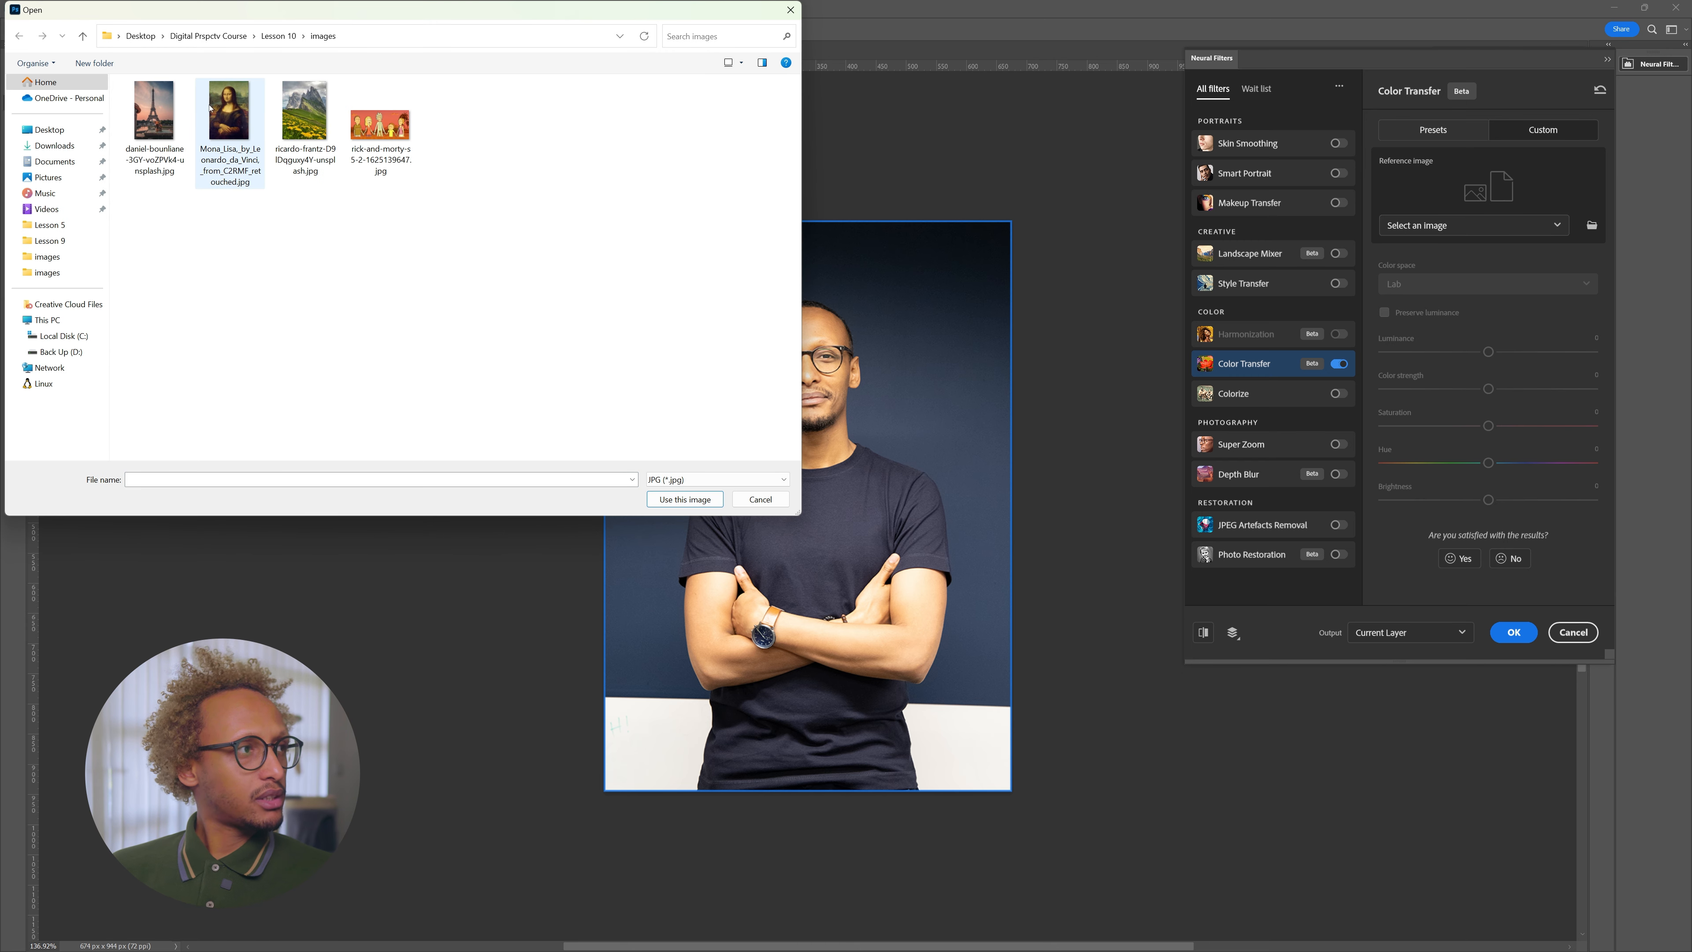
pyautogui.doubleClick(222, 115)
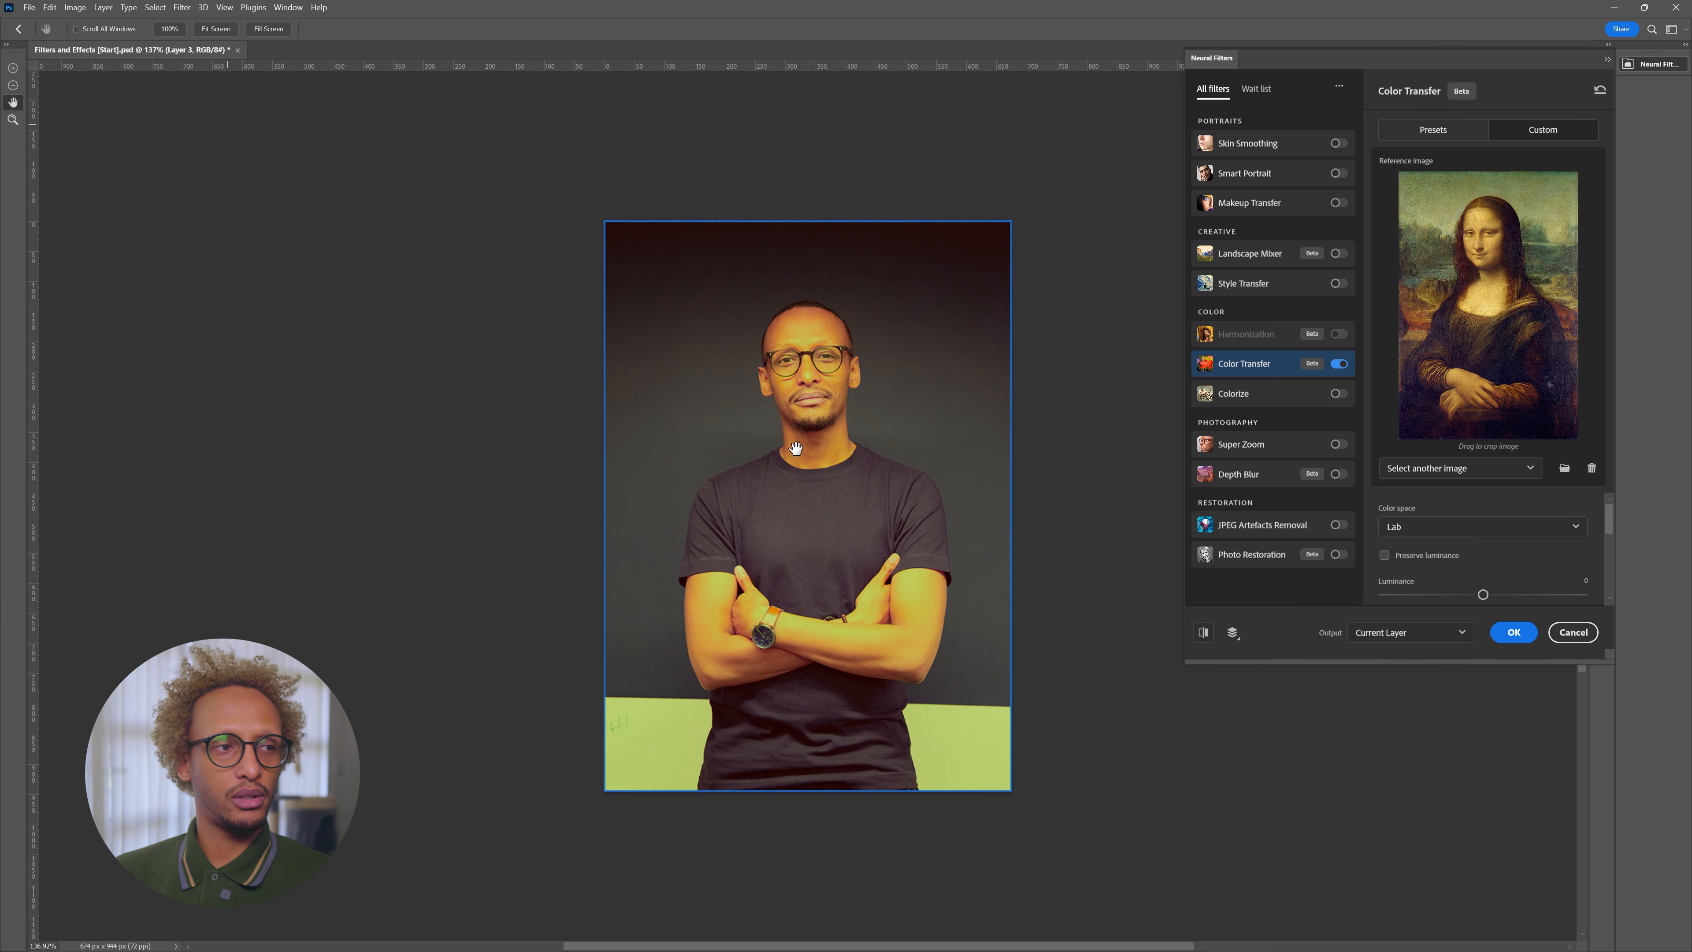
# Compare the Mona Lisa colour transfer with and without Preserve luminance, and leave Neural Filters without applying Color Transfer
pyautogui.click(1384, 557)
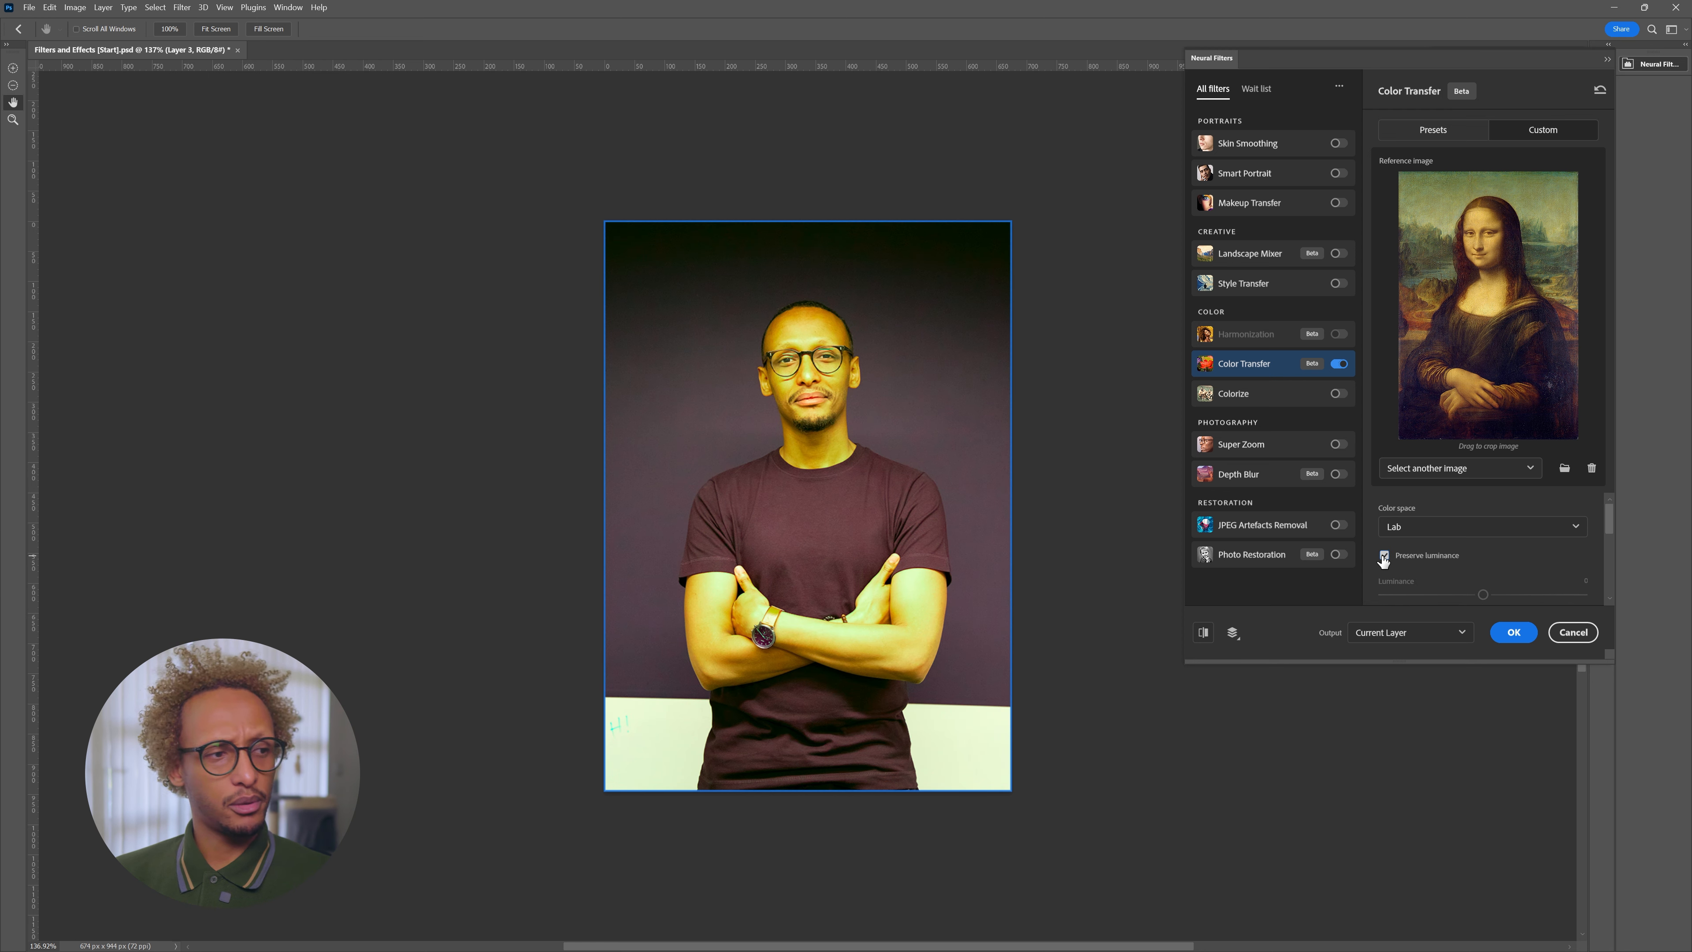
pyautogui.click(1384, 556)
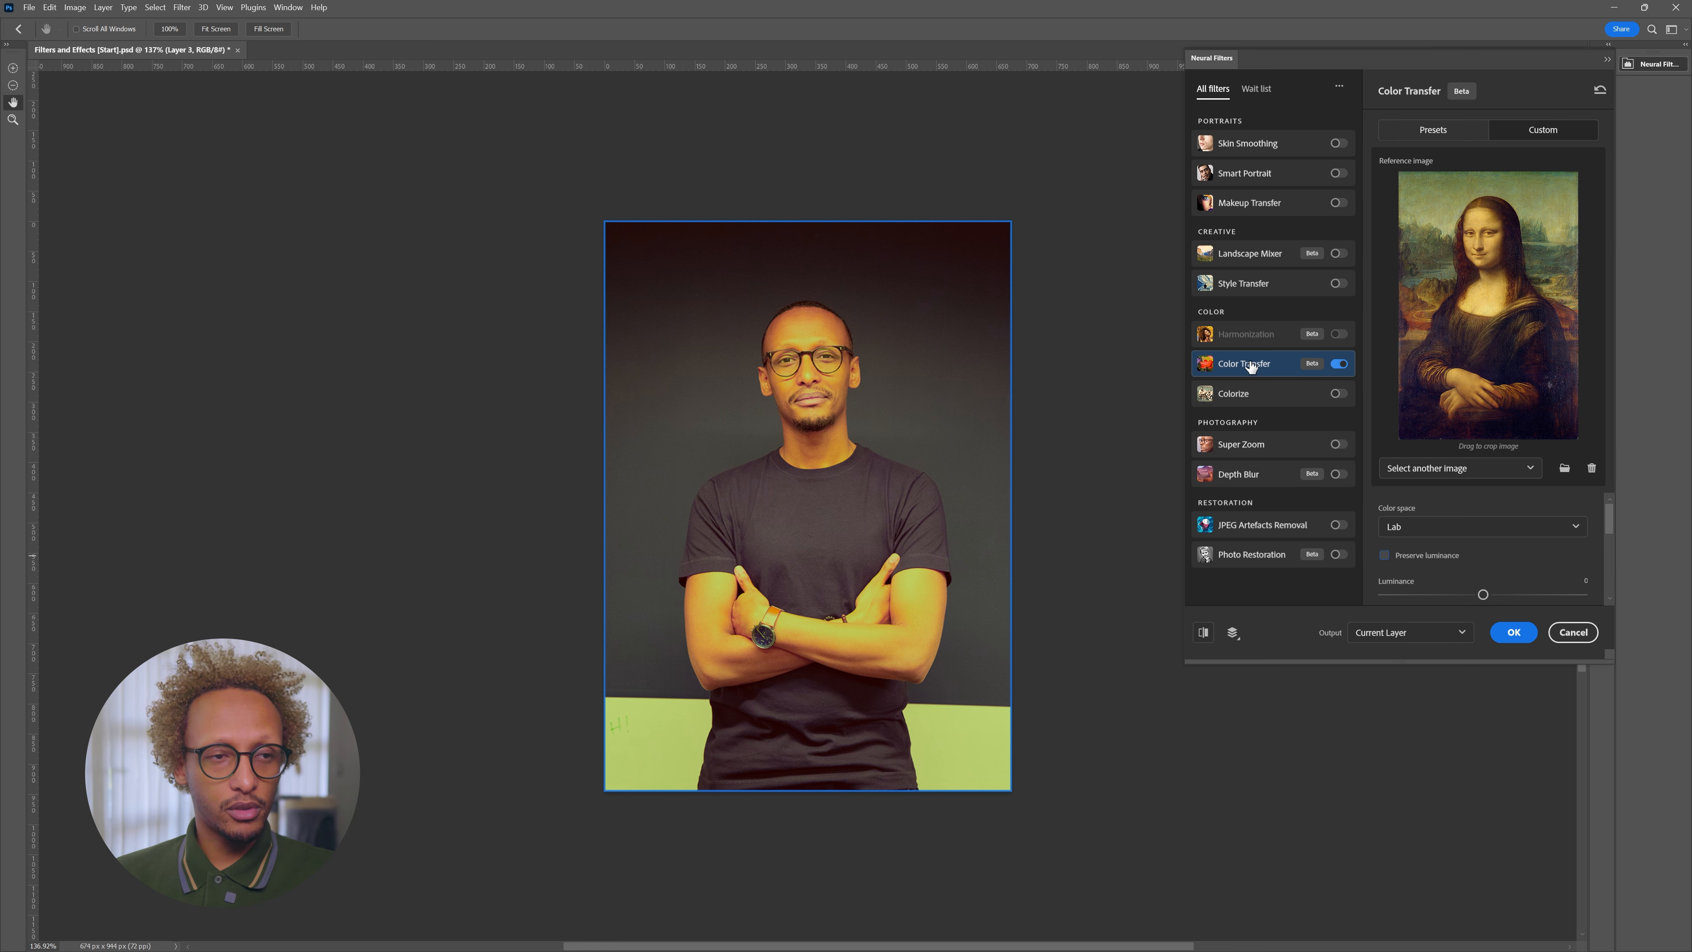
pyautogui.click(1338, 364)
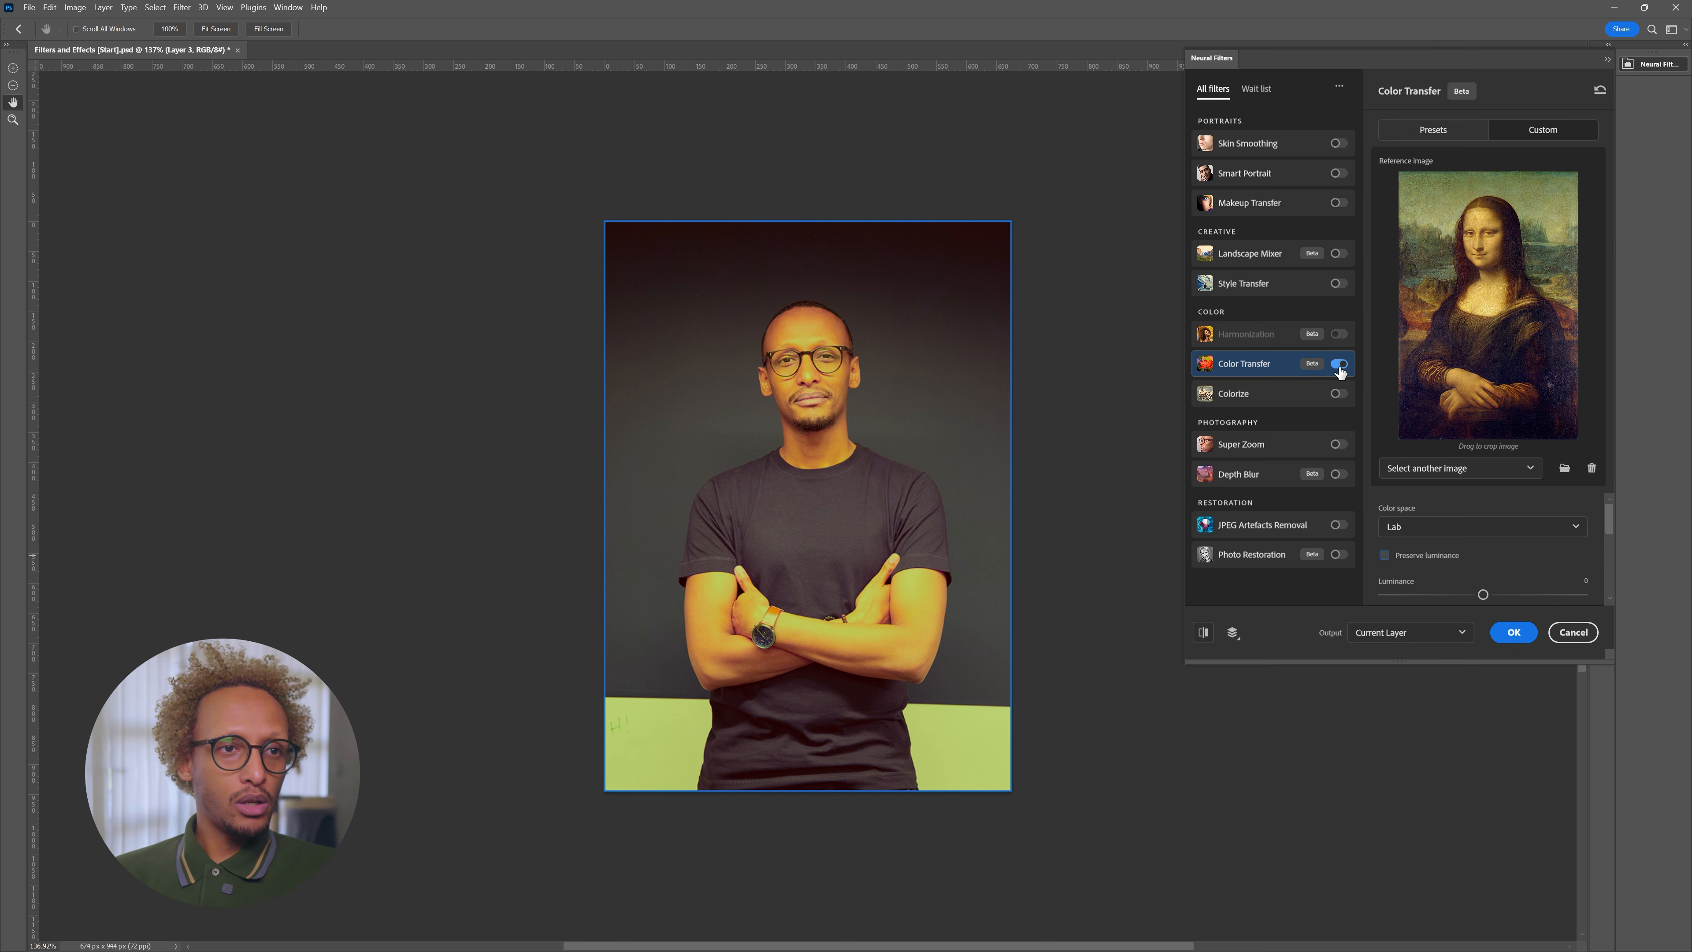
pyautogui.click(1573, 632)
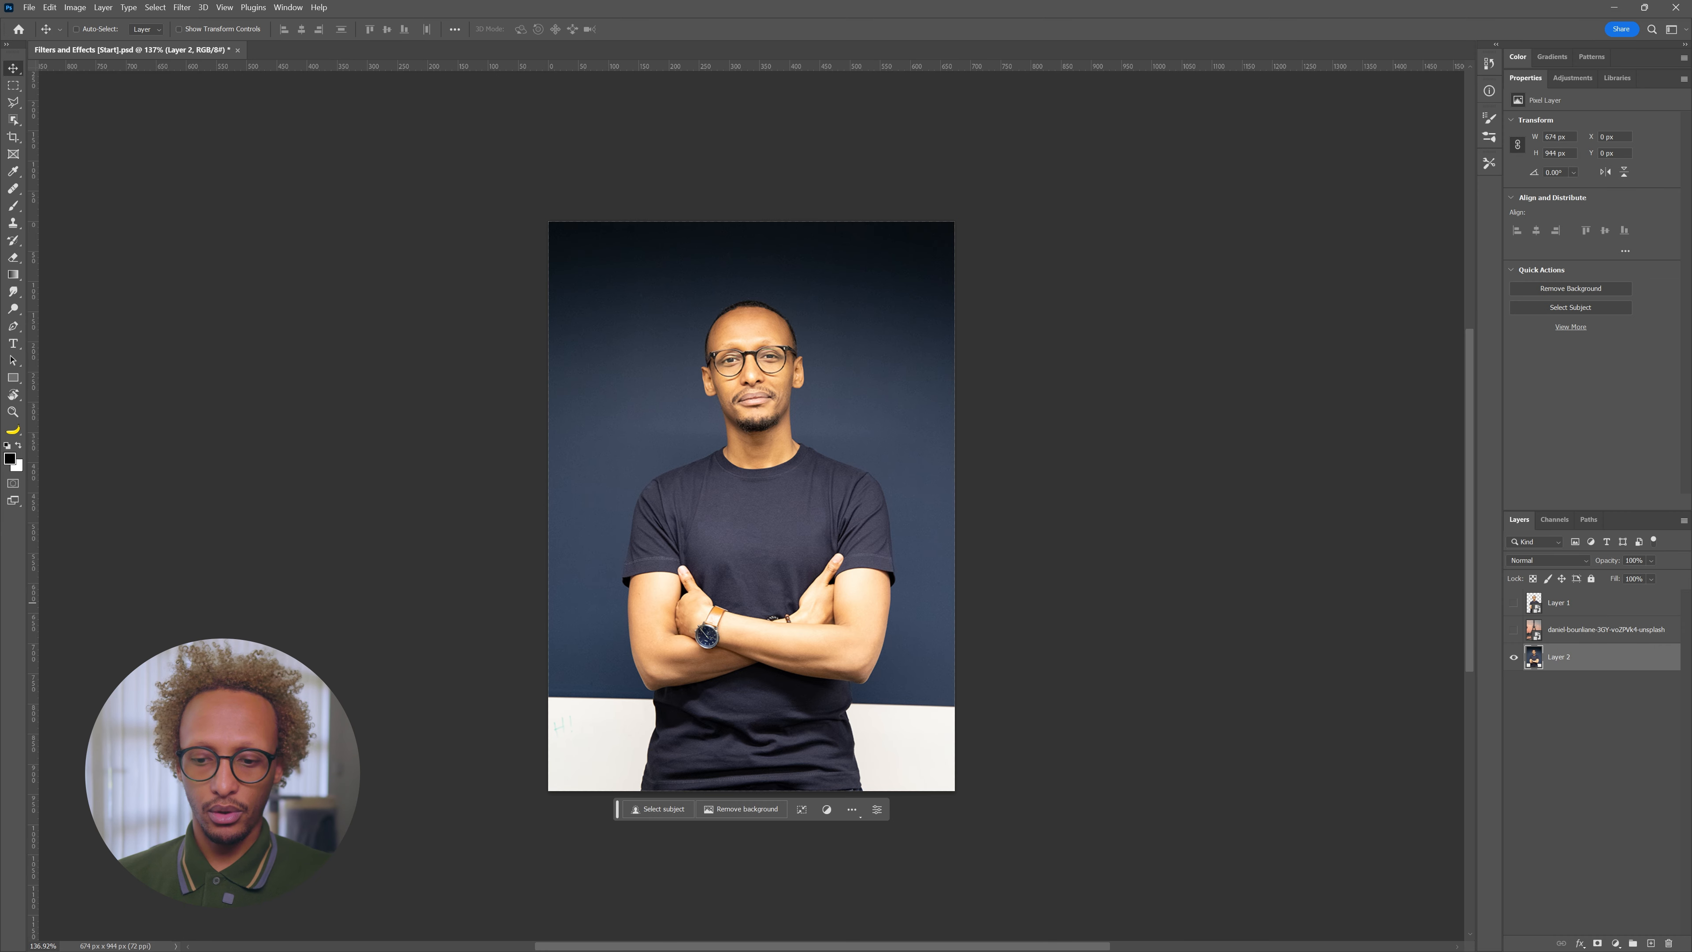
# Open the mountain photo with the yellow flower meadow as a separate document and fit it in view
pyautogui.hotkey('alt', 'Tab')
pyautogui.moveTo(757, 330); pyautogui.dragTo(730, 52)
pyautogui.press('z')
pyautogui.click(768, 512)
pyautogui.scroll(-1, 768, 513)
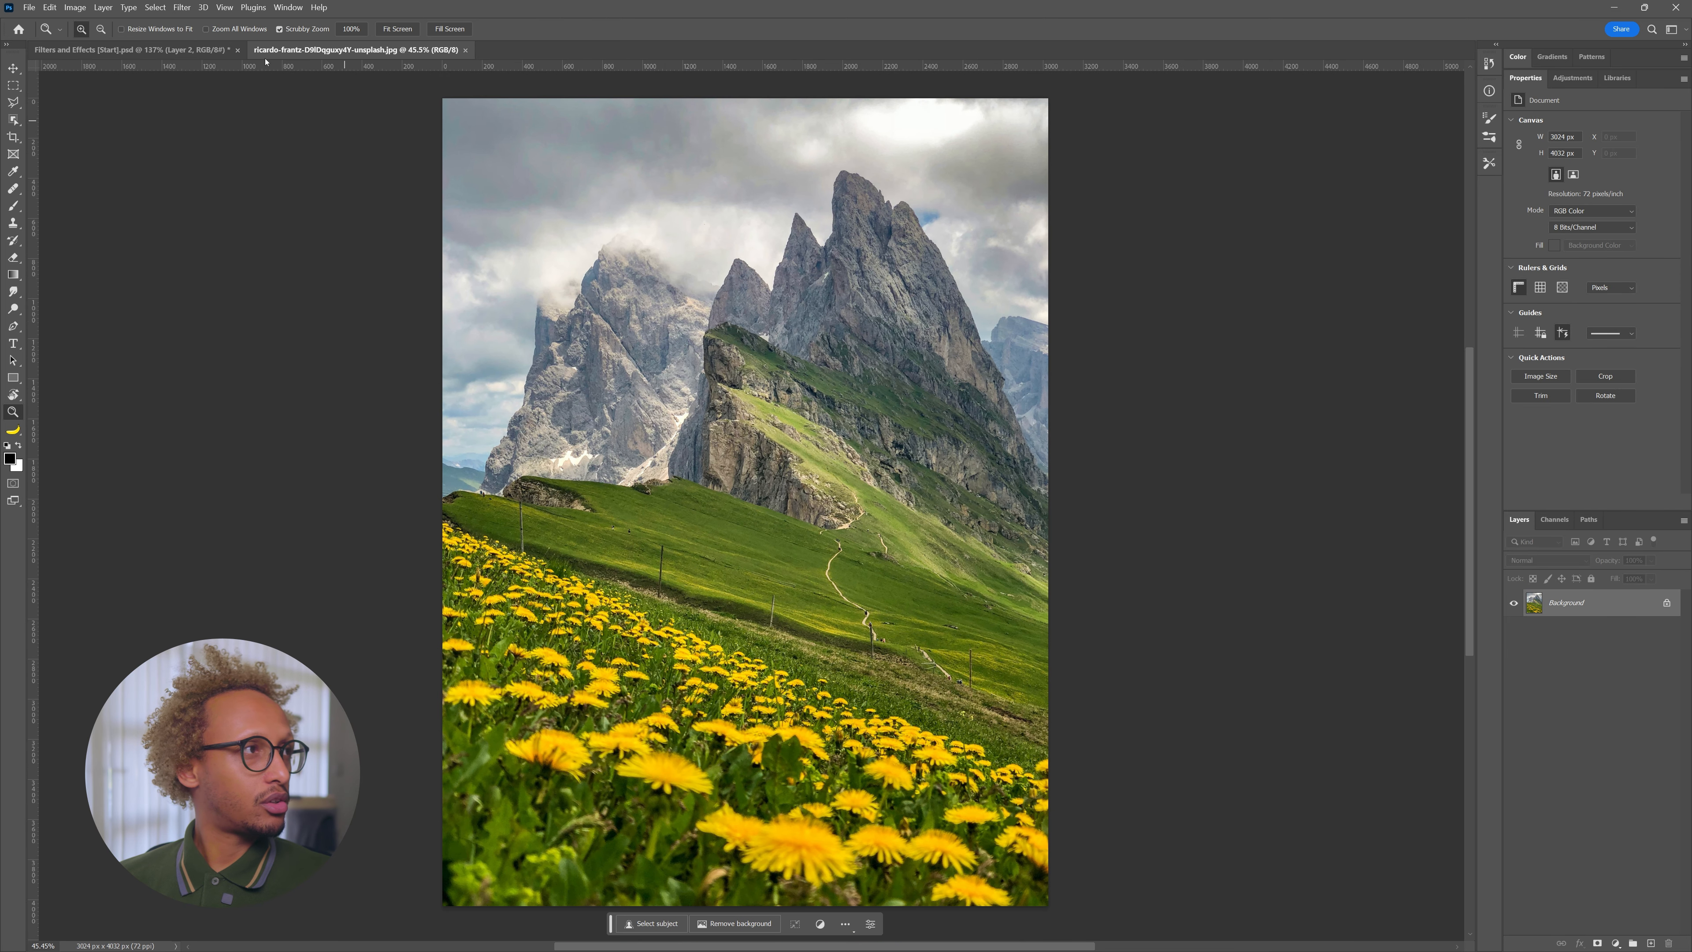
# Open Neural Filters on the mountain photo and enable Landscape Mixer
pyautogui.click(182, 7)
pyautogui.click(224, 64)
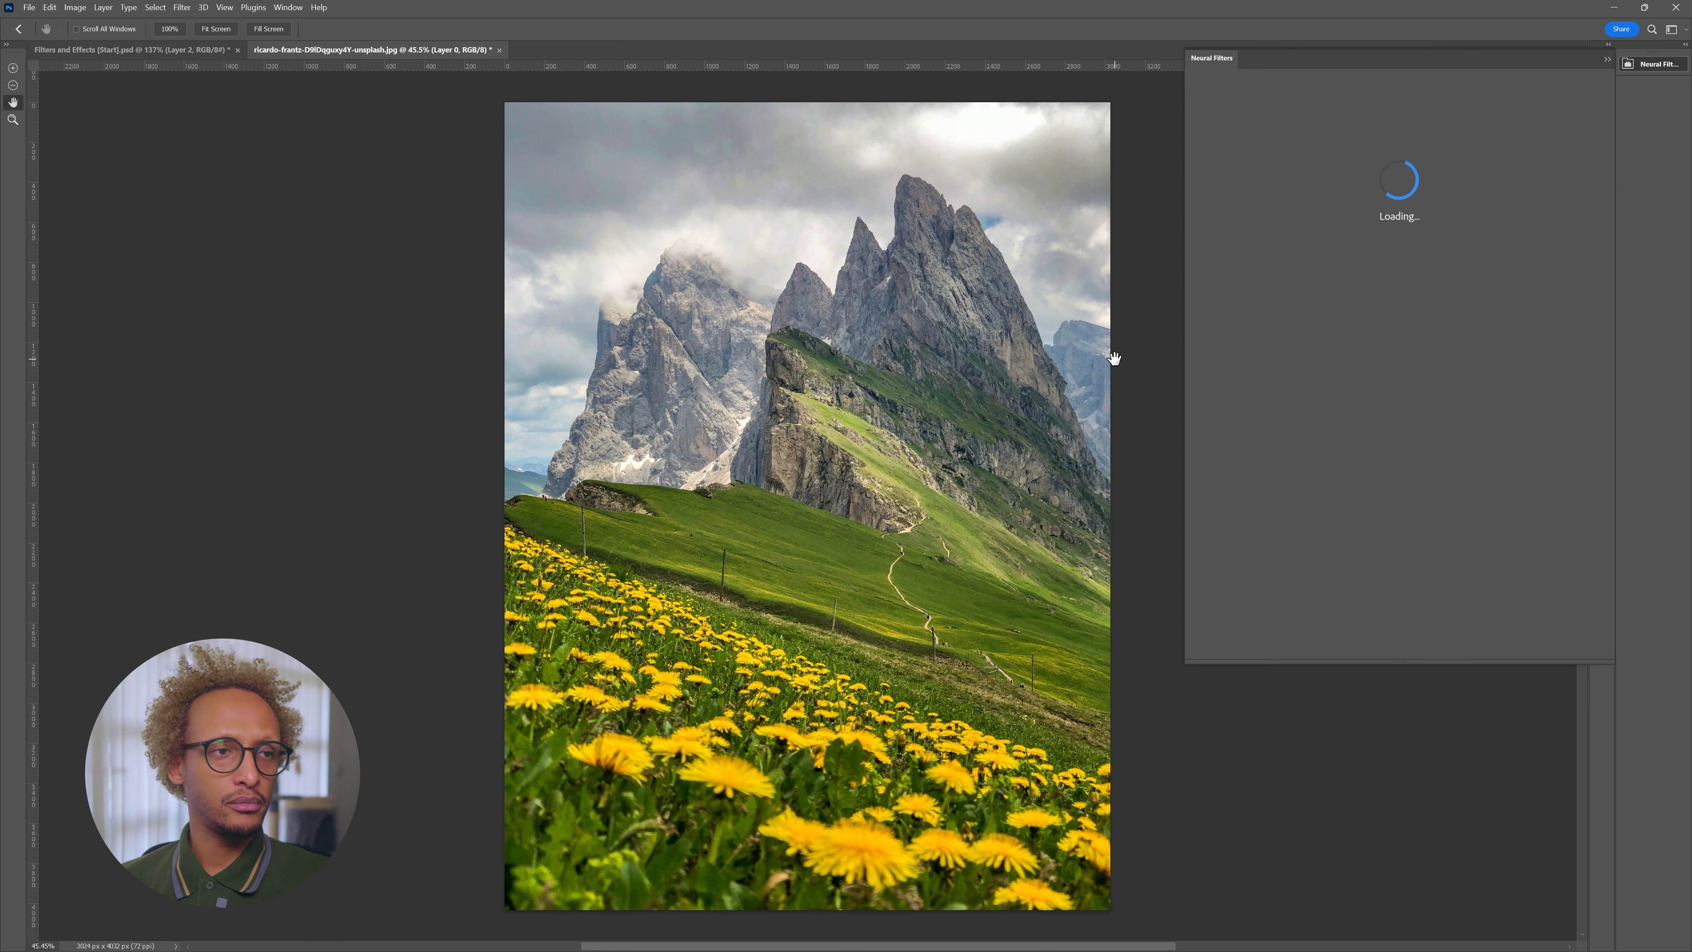
pyautogui.click(1338, 253)
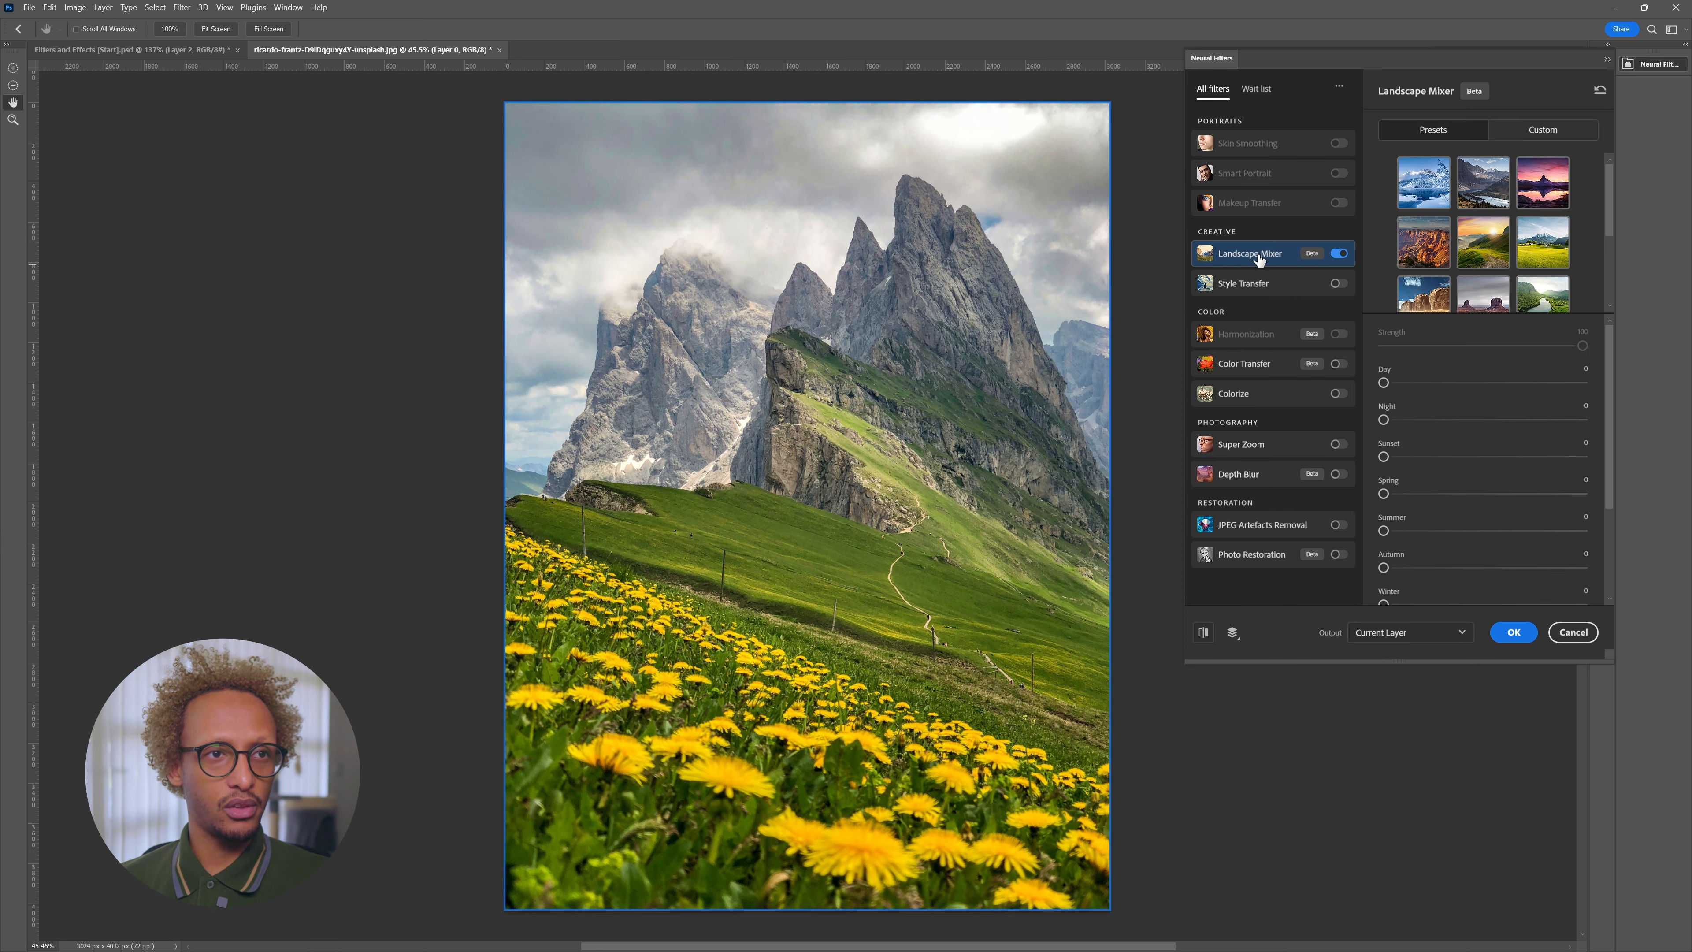
pyautogui.moveTo(1260, 262)
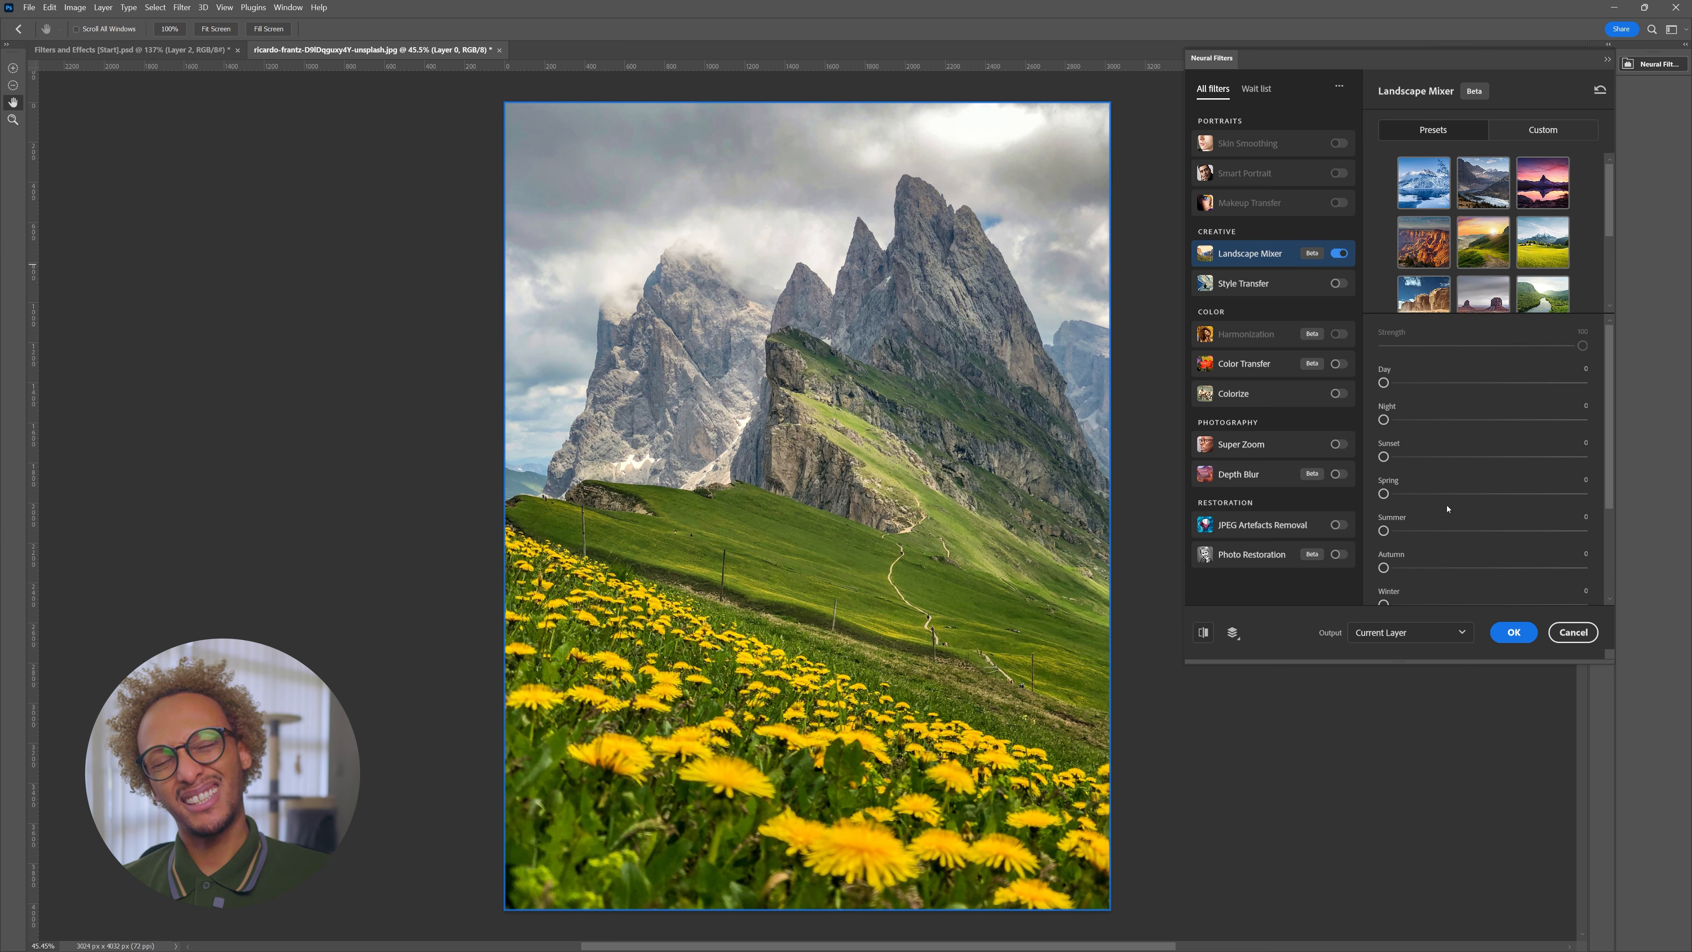
# Try the snowy mountain, dark mountain, red canyon, purple sunset and autumn lake Landscape Mixer presets on the photo
pyautogui.click(1426, 189)
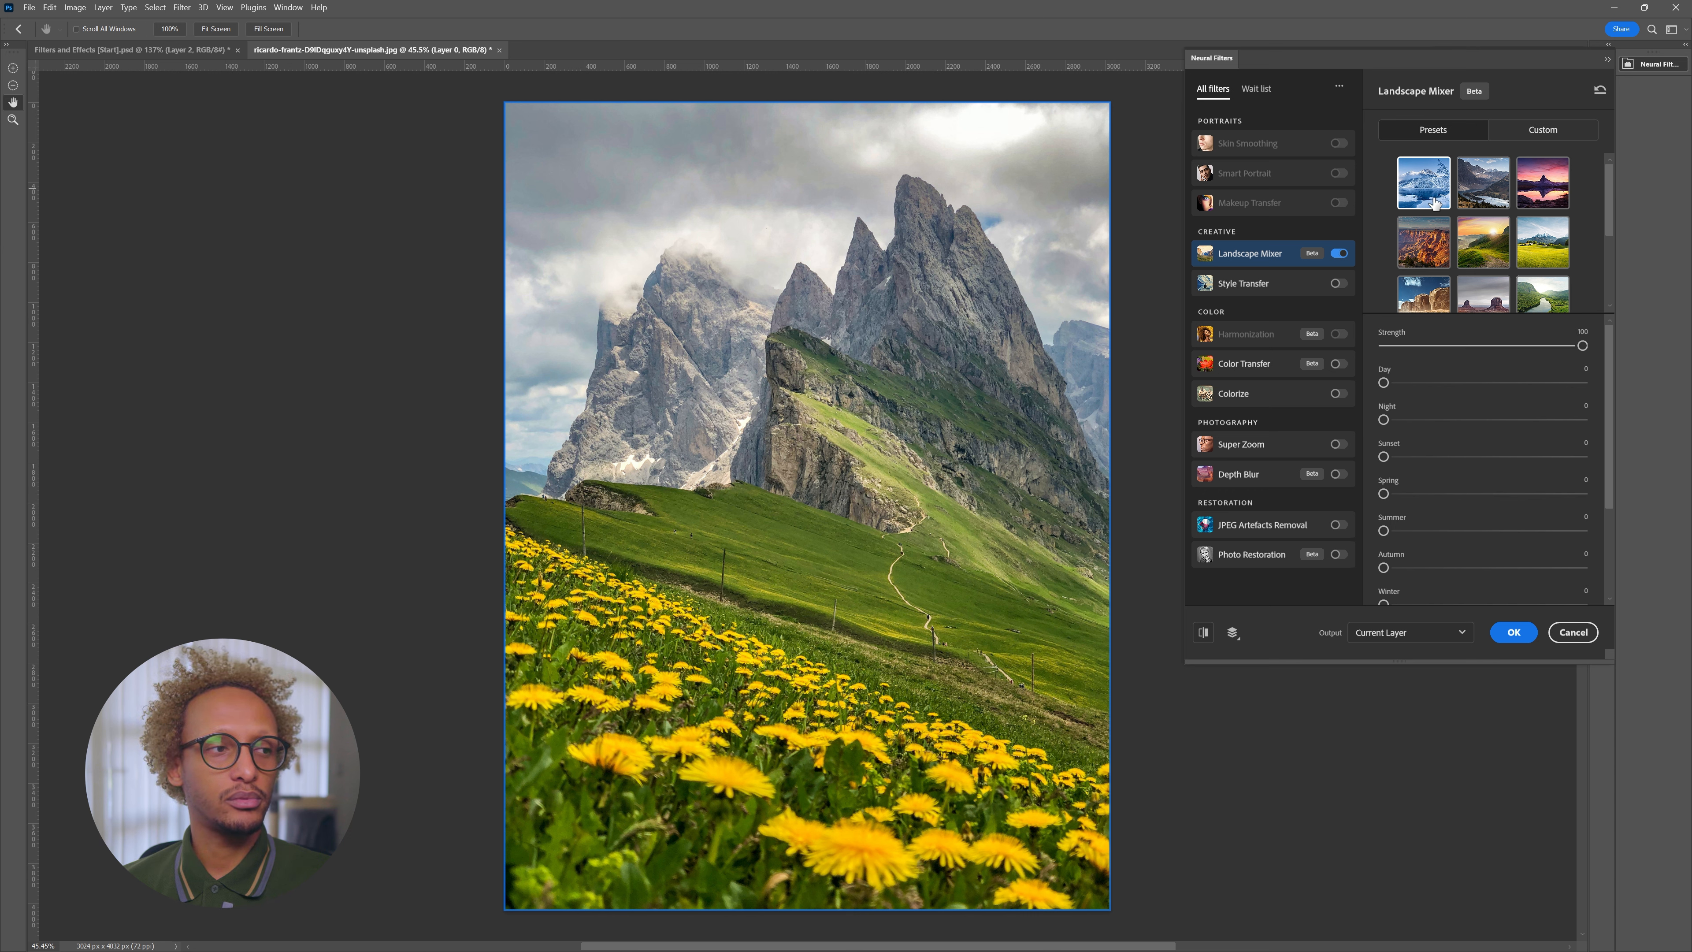
pyautogui.click(1479, 193)
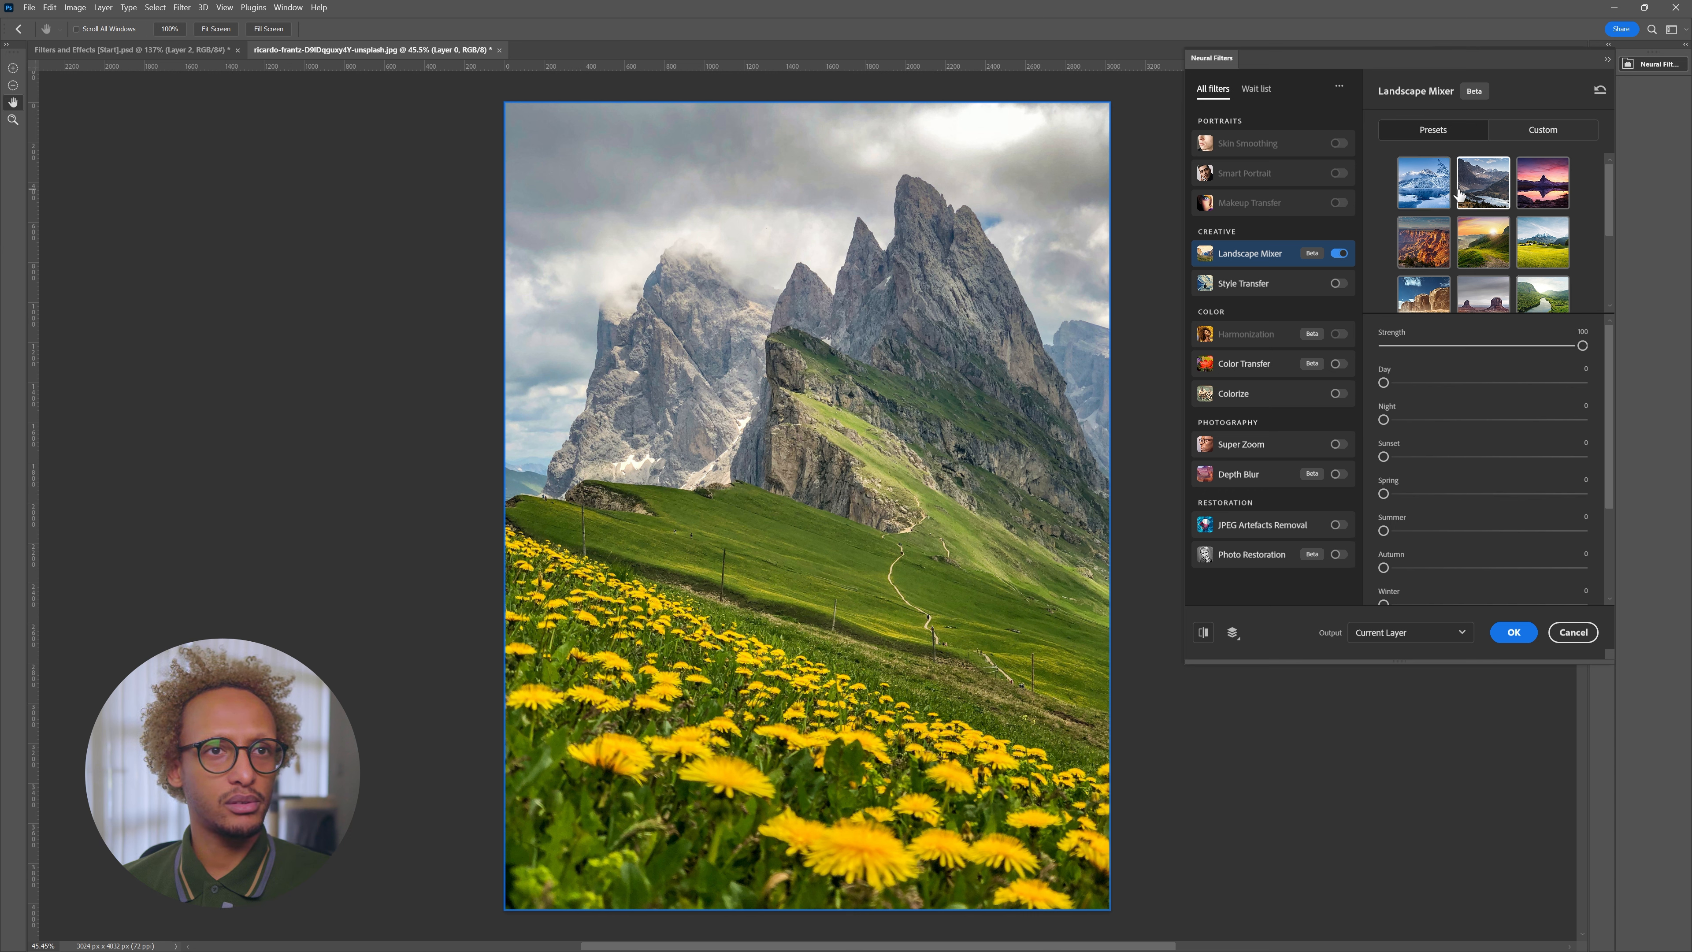
pyautogui.click(1432, 243)
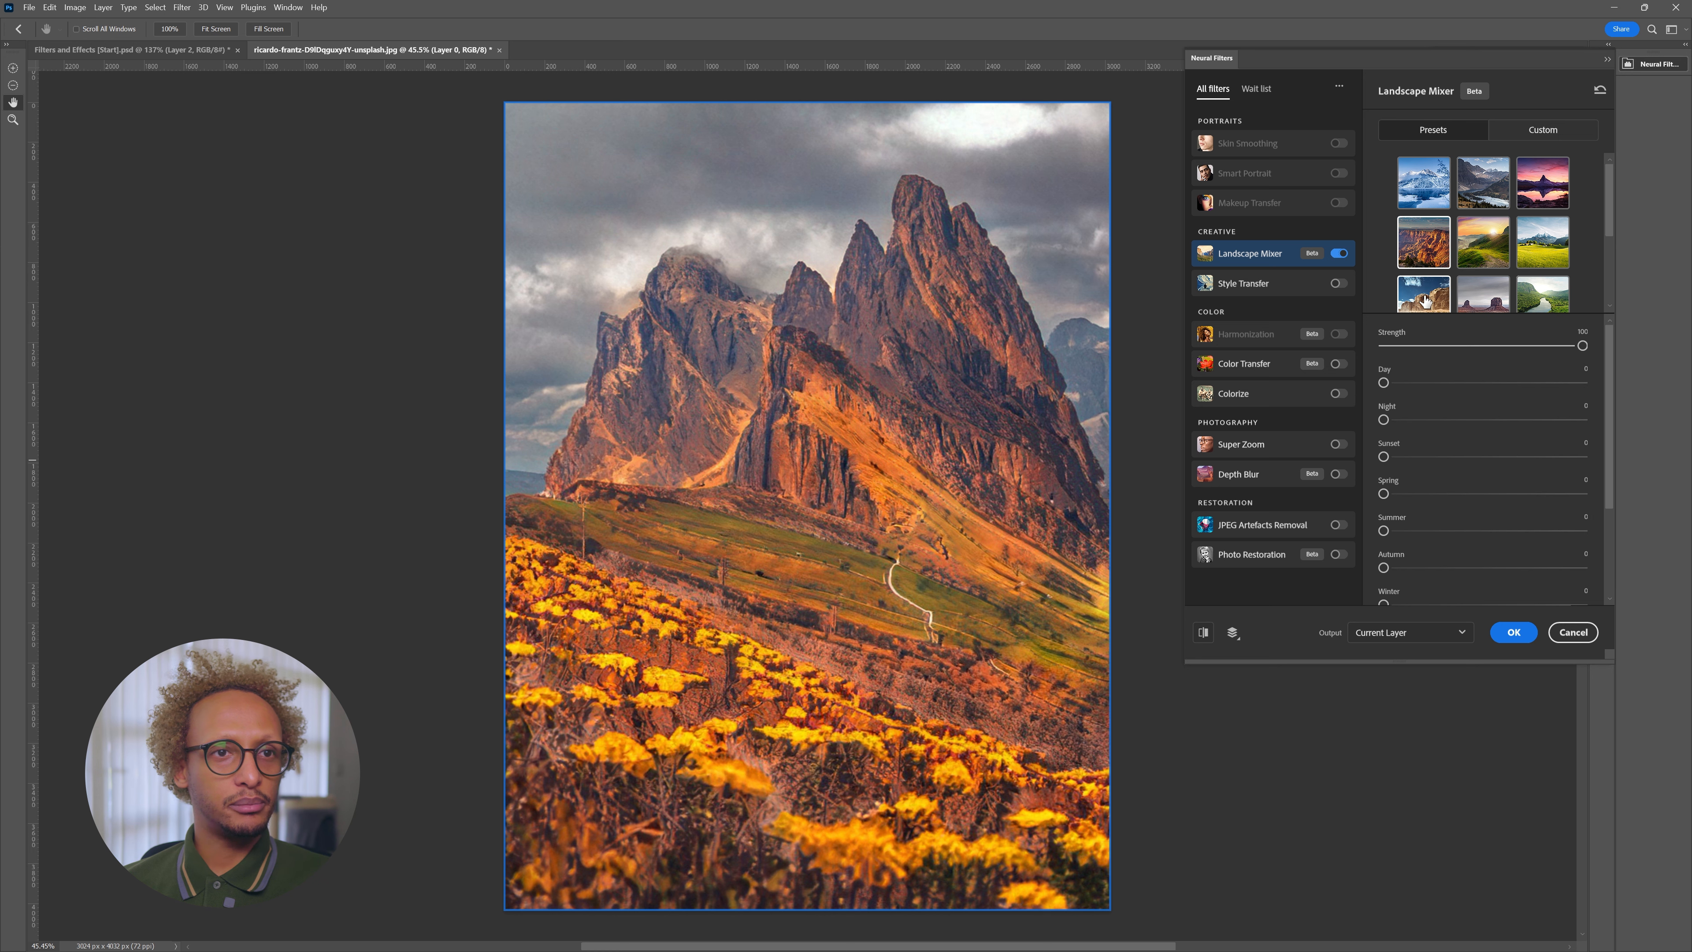
pyautogui.click(1420, 184)
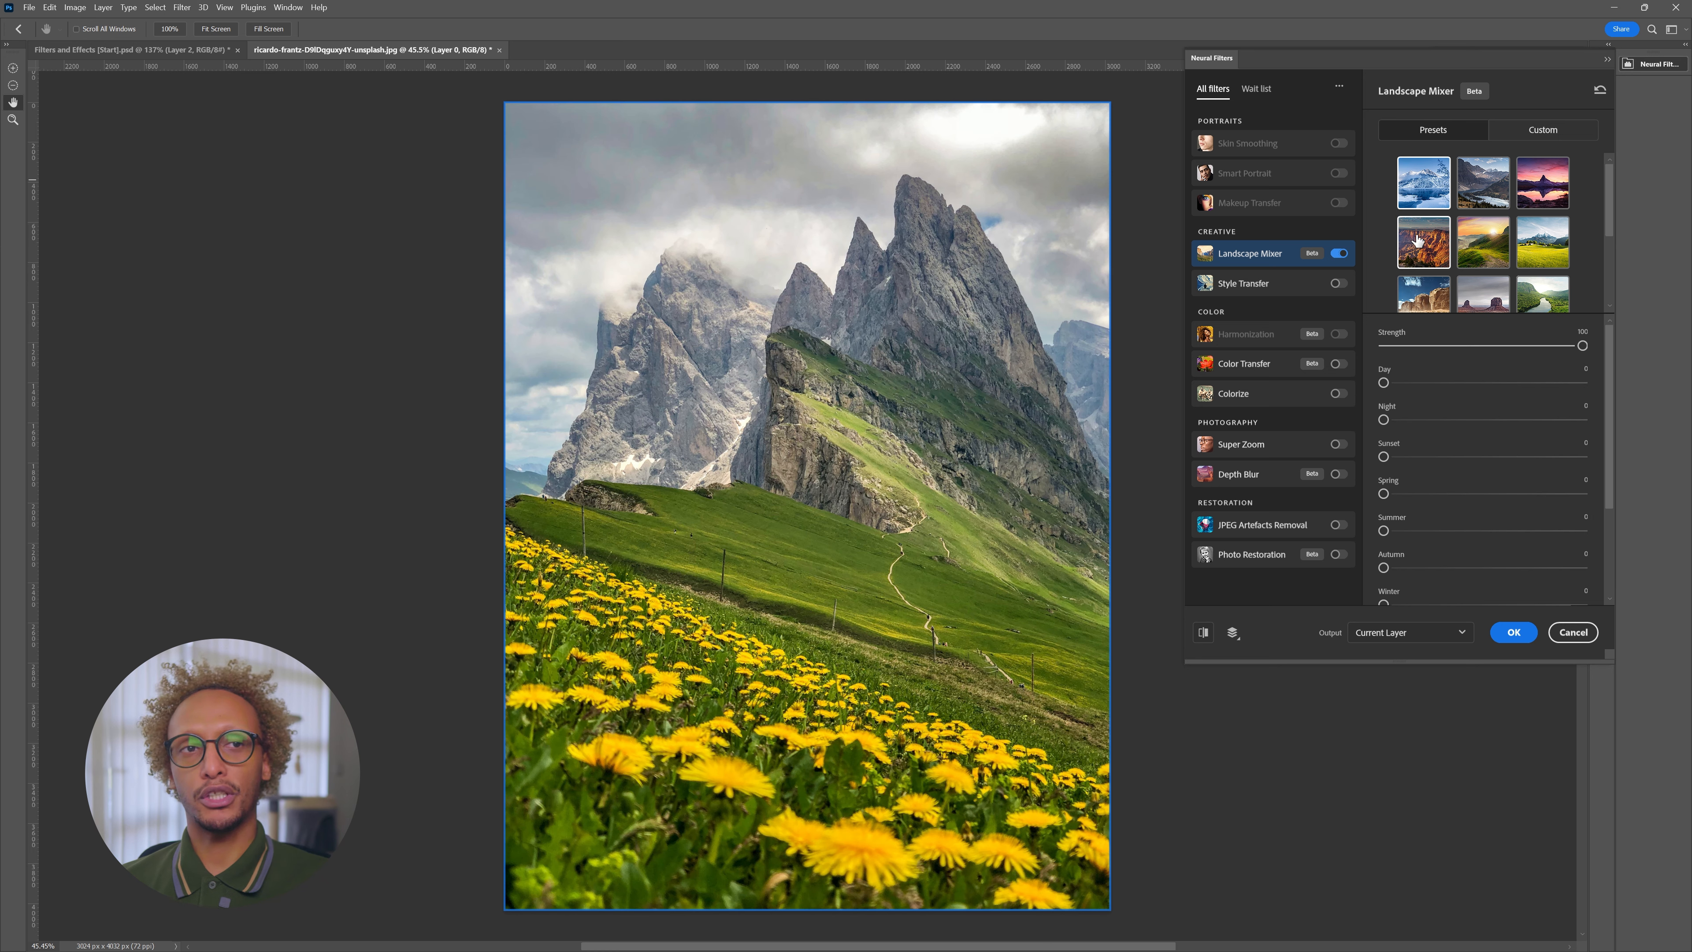
pyautogui.scroll(-2, 1417, 240)
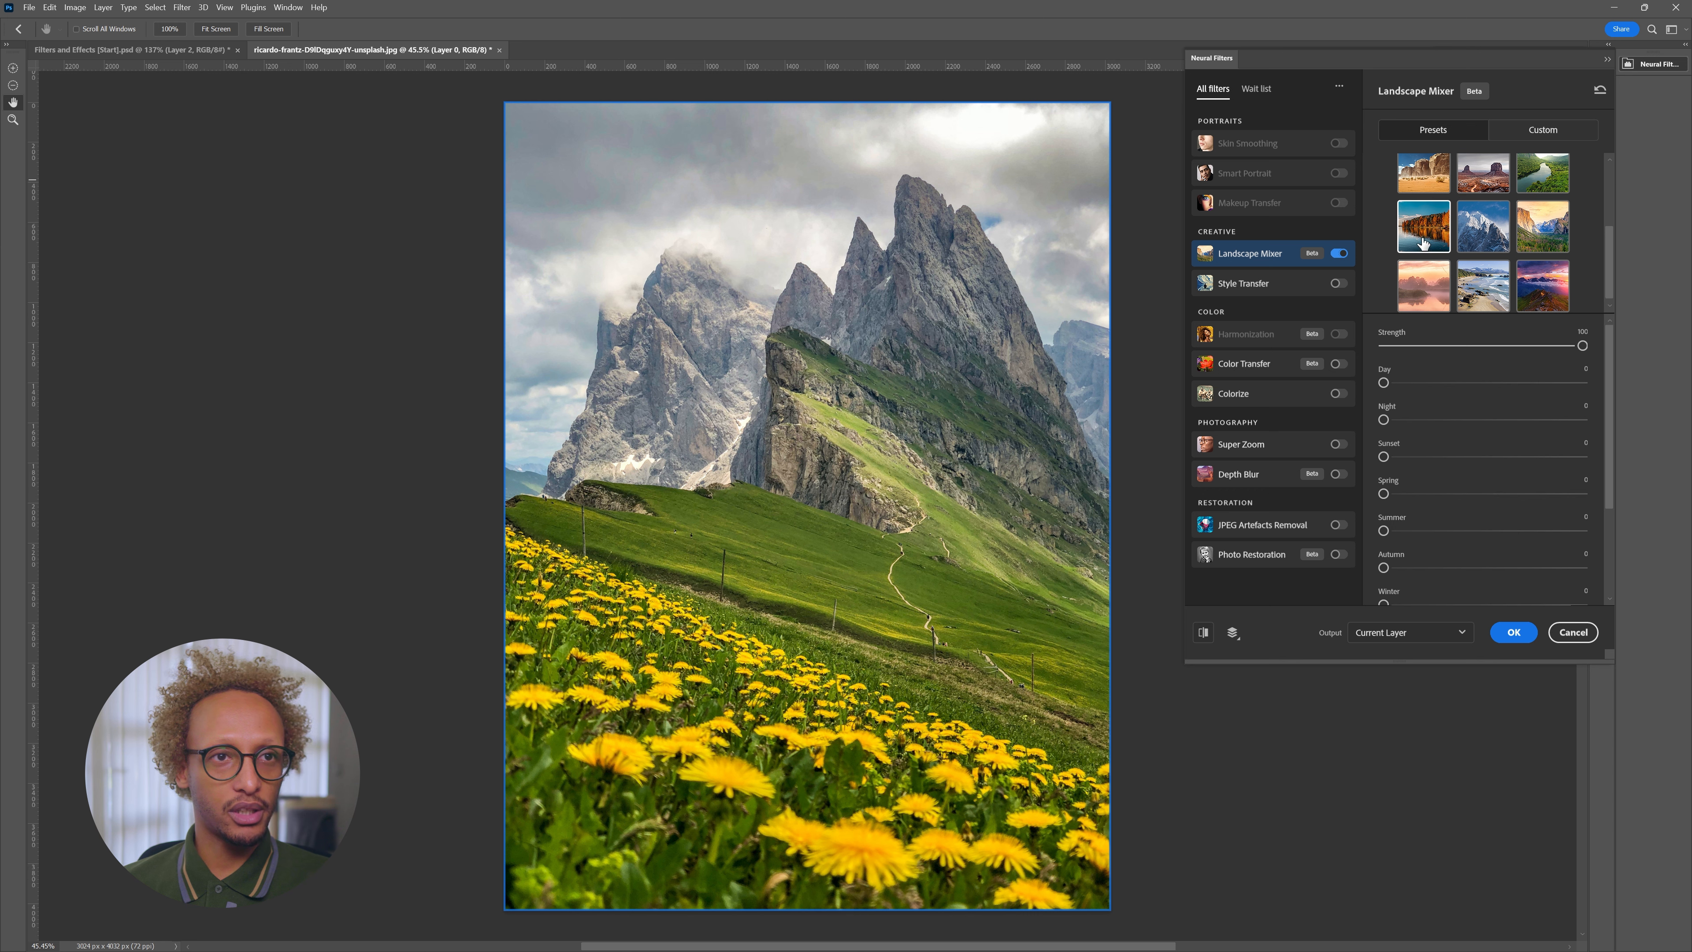
pyautogui.click(1527, 287)
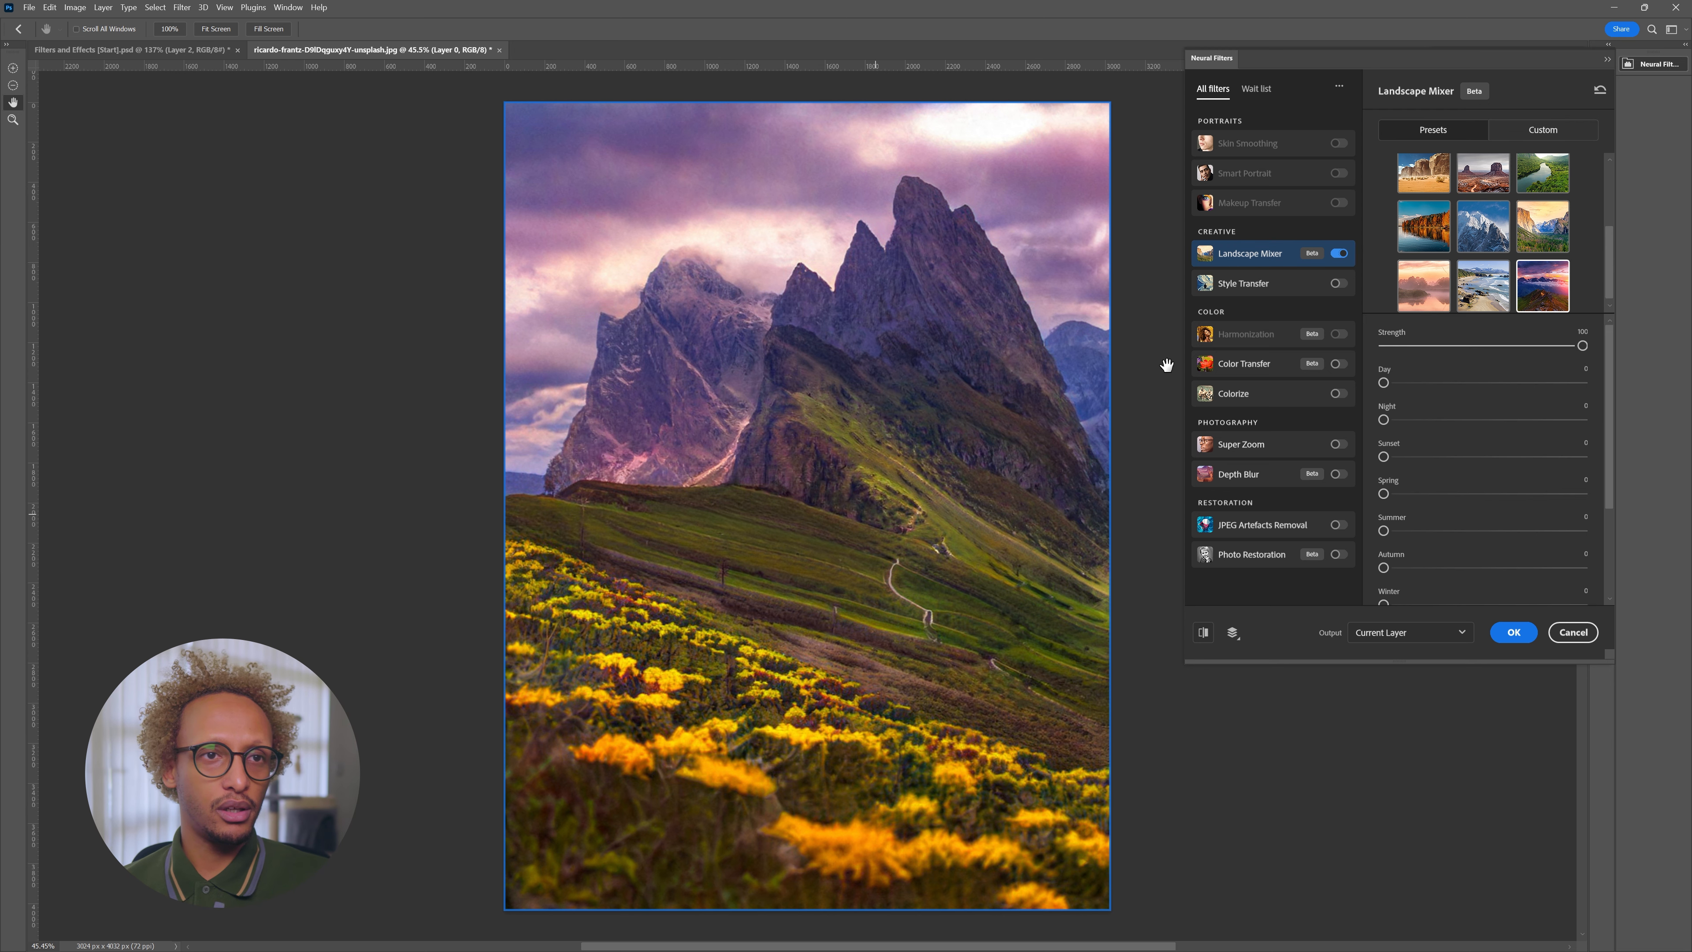
pyautogui.scroll(1, 1425, 233)
pyautogui.click(1429, 291)
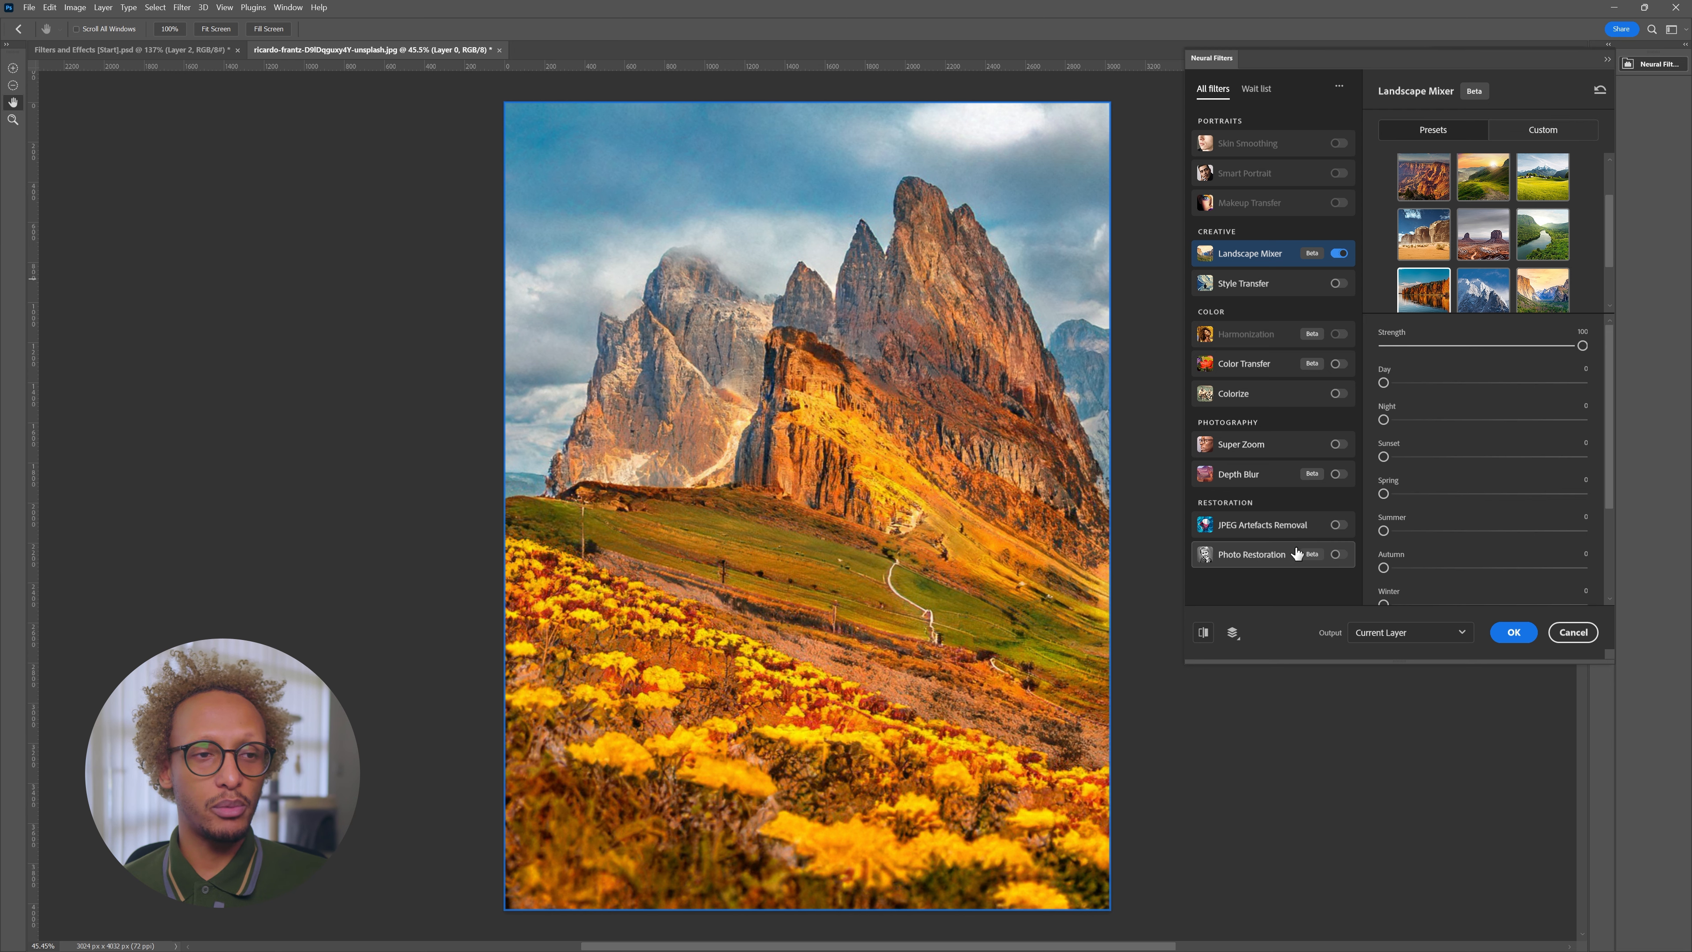
# Replace Landscape Mixer with Depth Blur and try a focal distance of 18 with a focal range of 96
pyautogui.click(1337, 253)
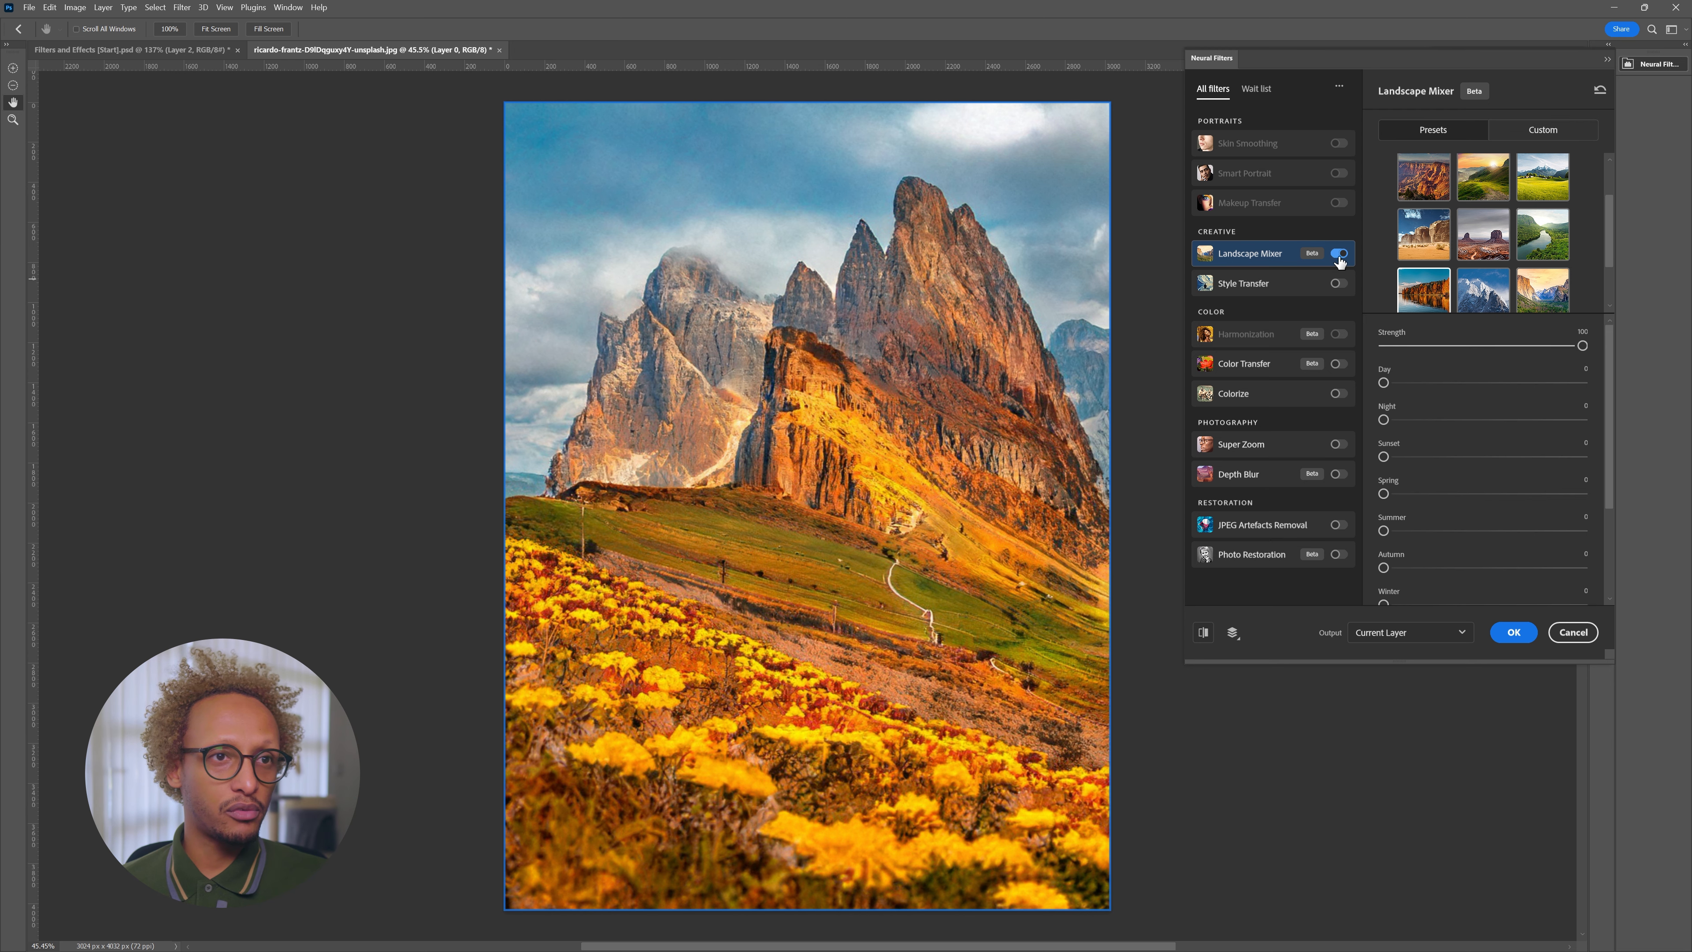
pyautogui.click(1337, 475)
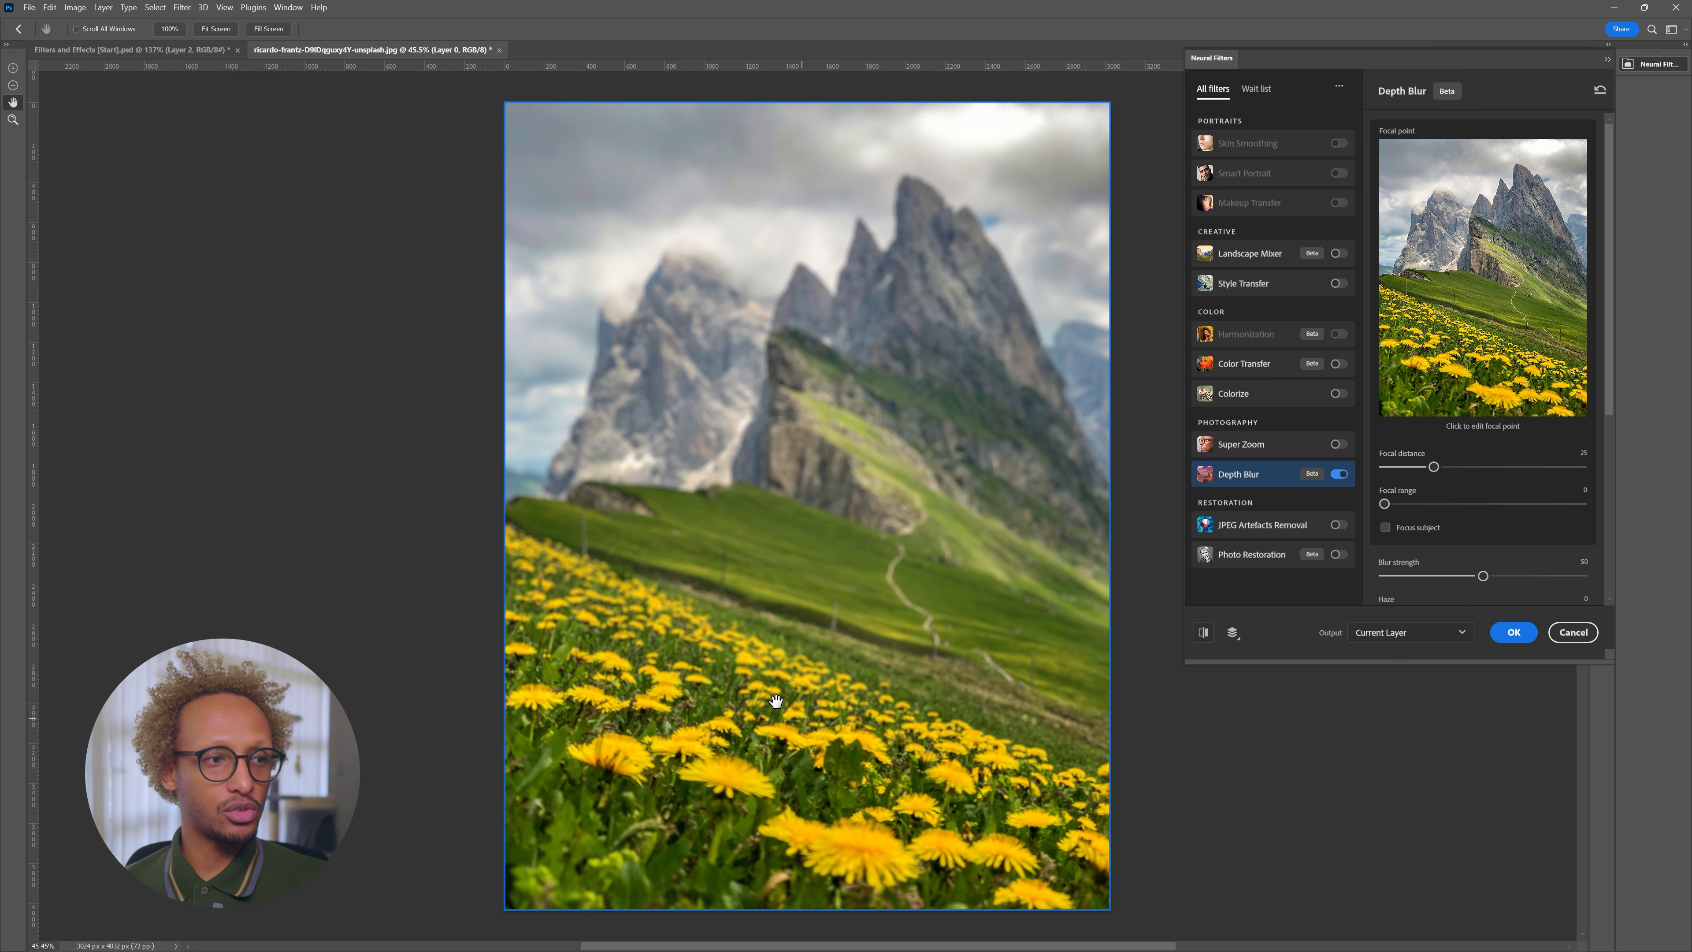
pyautogui.moveTo(1439, 468); pyautogui.dragTo(1575, 505)
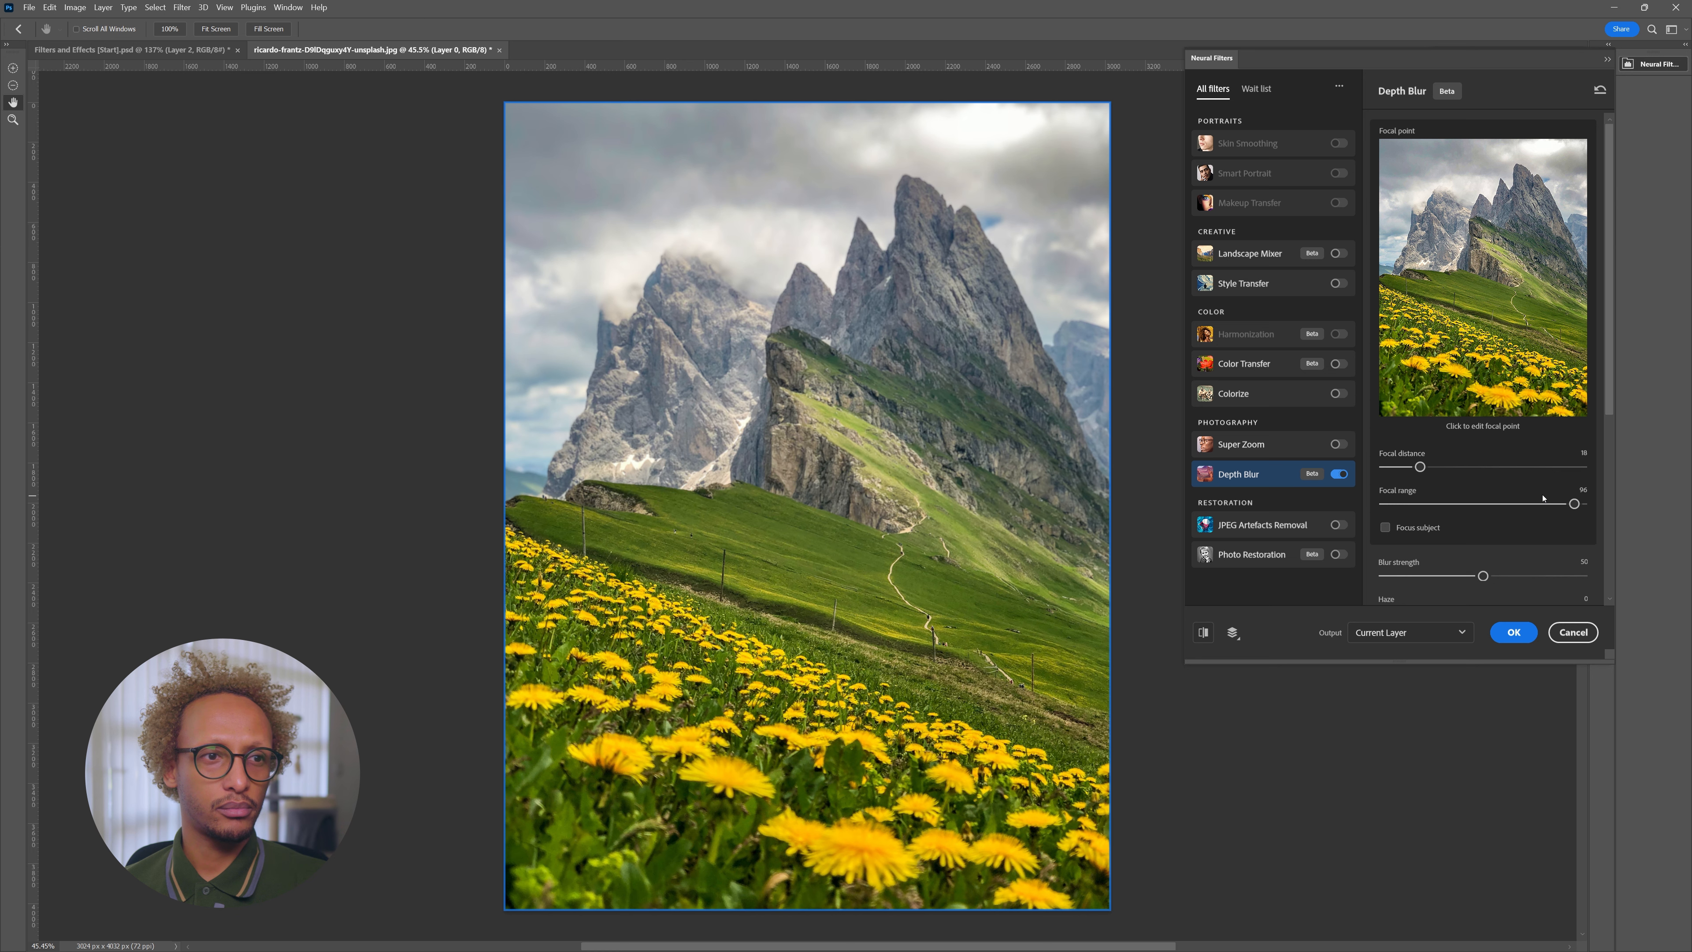
# Set the Depth Blur focal range to 4 and focal distance to 92, and apply the filter to the current layer
pyautogui.moveTo(1575, 504); pyautogui.dragTo(1392, 504)
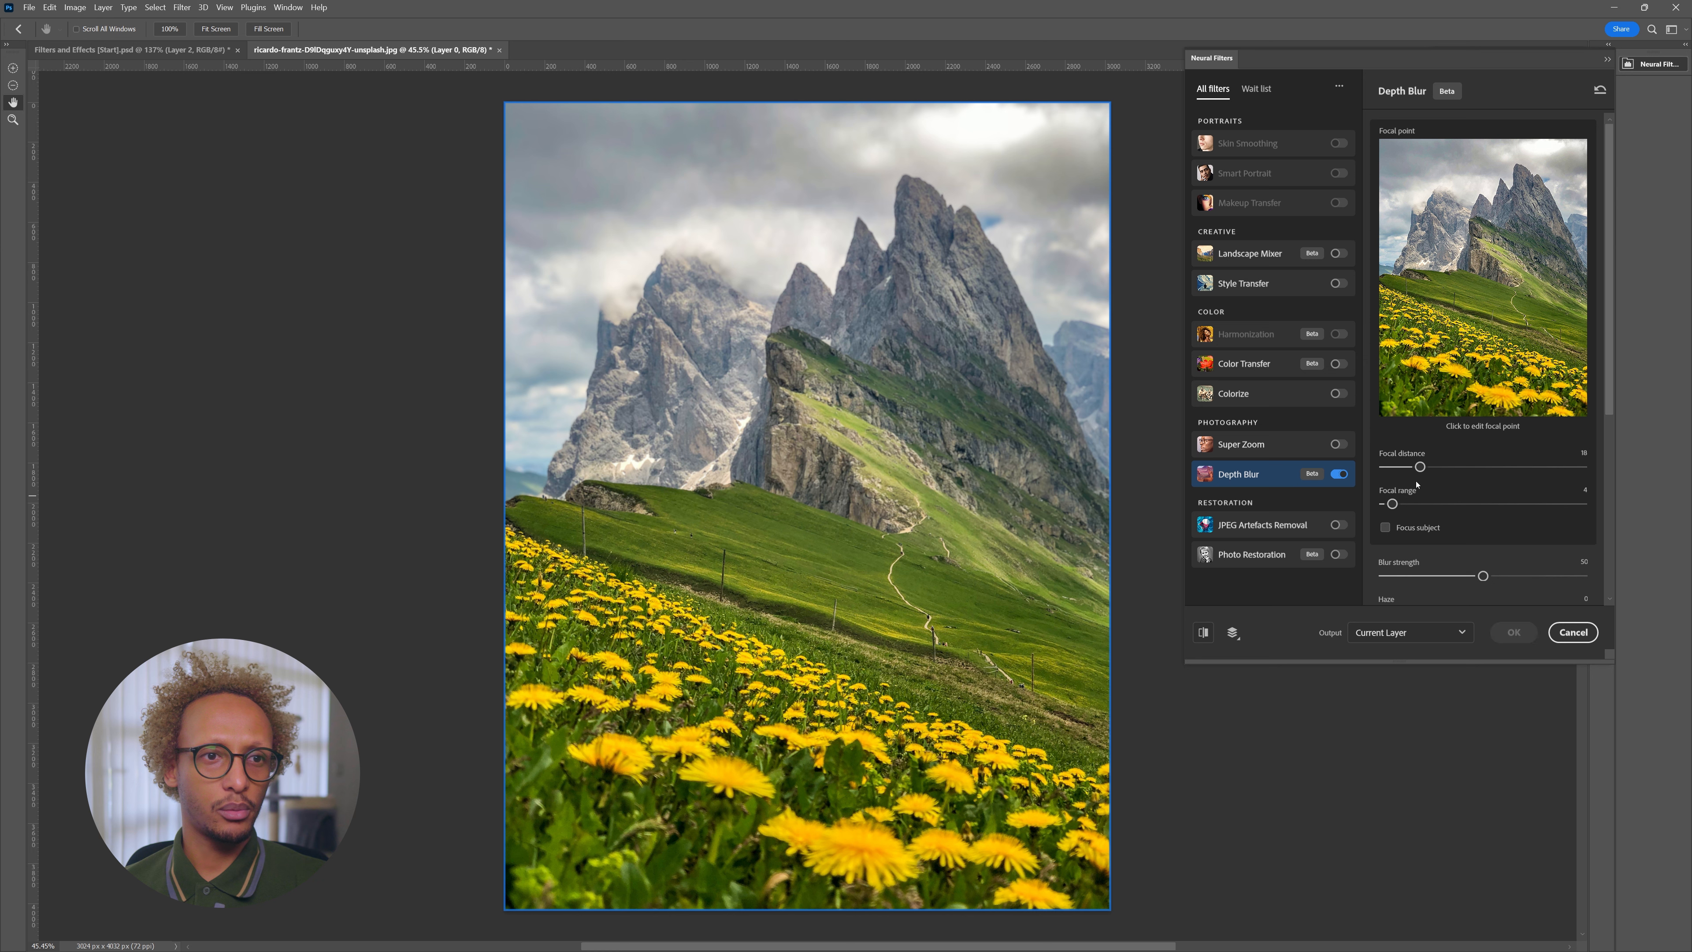
pyautogui.moveTo(1420, 466); pyautogui.dragTo(1569, 469)
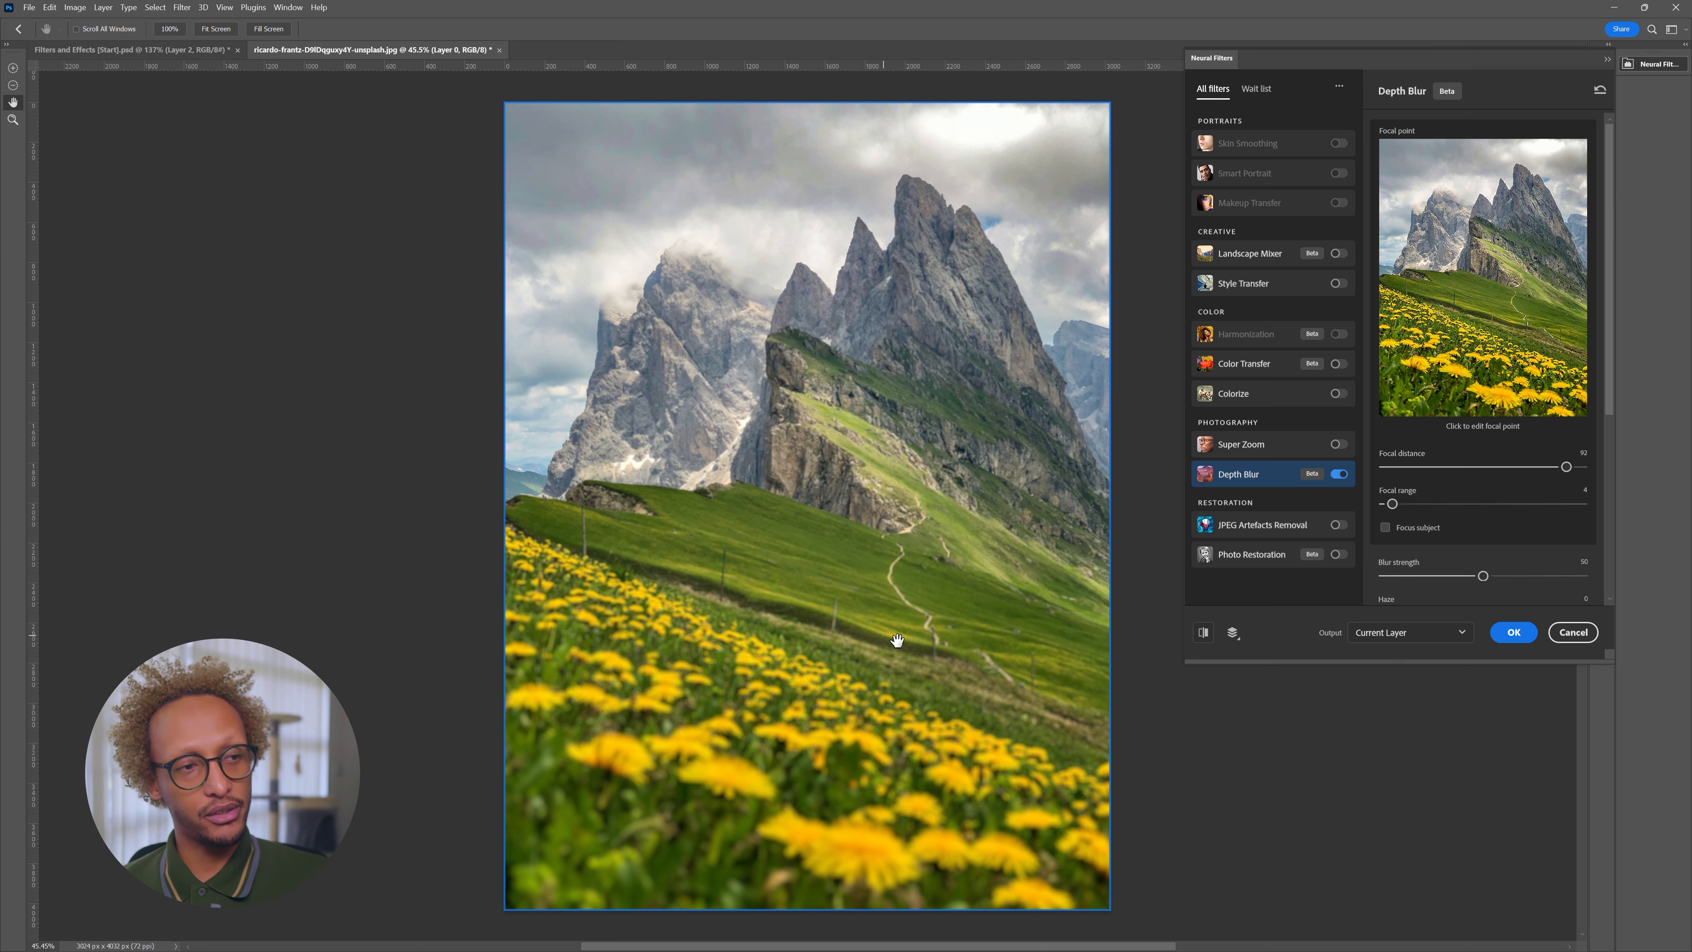
pyautogui.click(1502, 637)
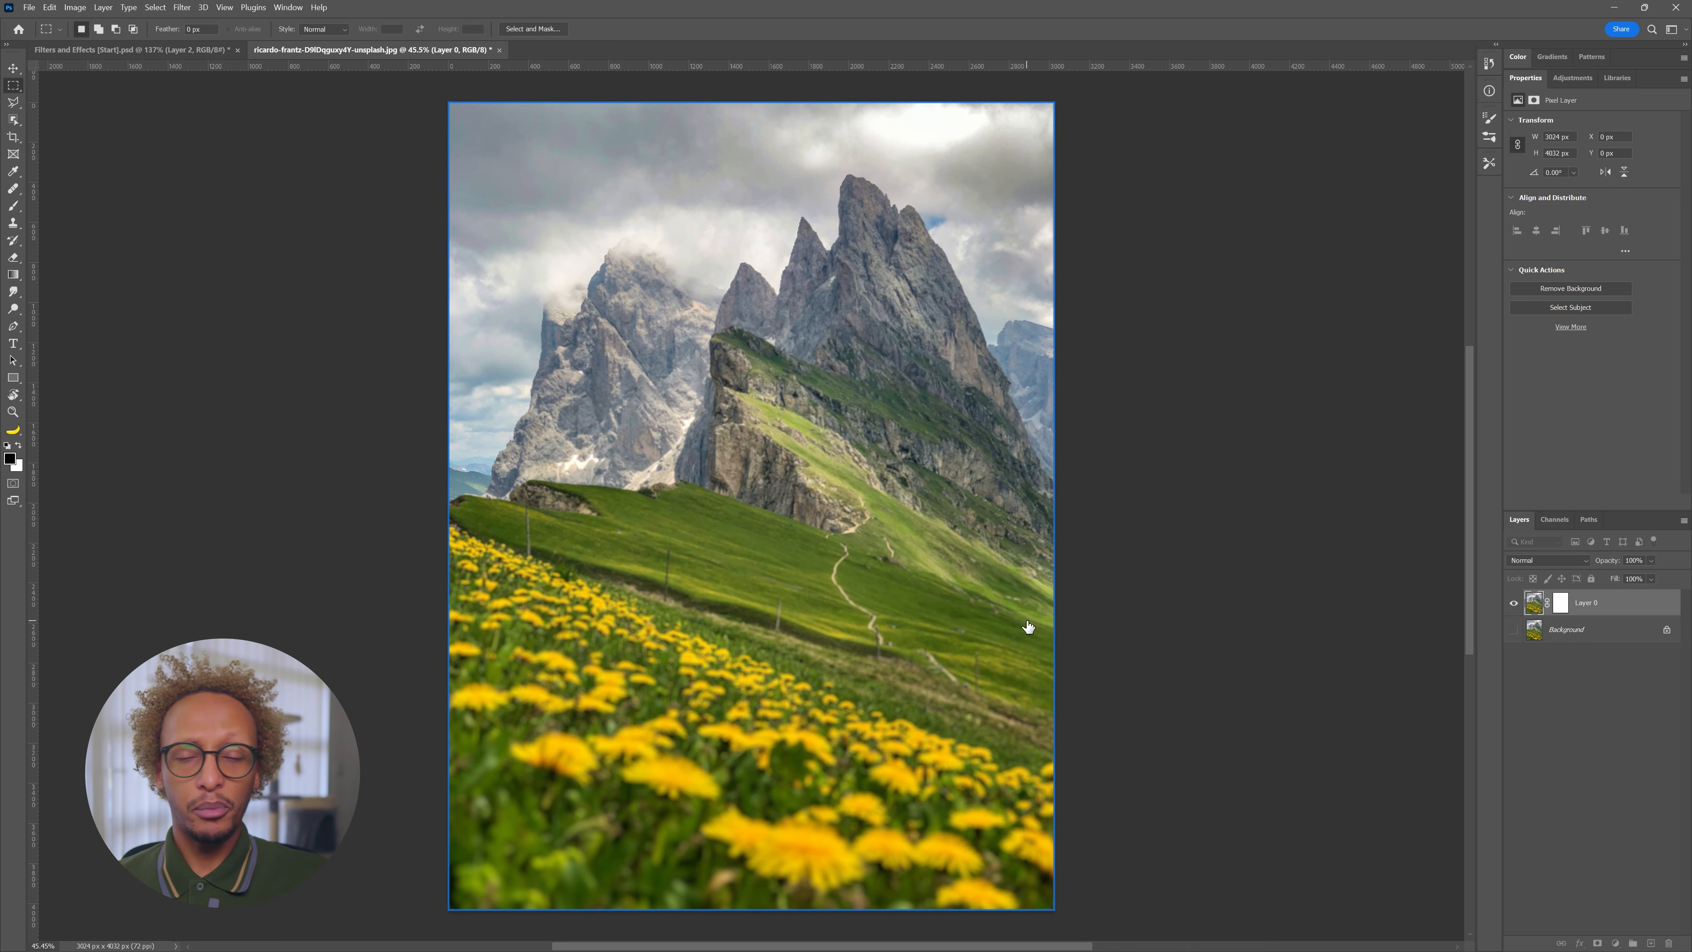
# Undo the Depth Blur applied to the mountain photo
pyautogui.hotkey('ctrl', 'z')
pyautogui.press('z')
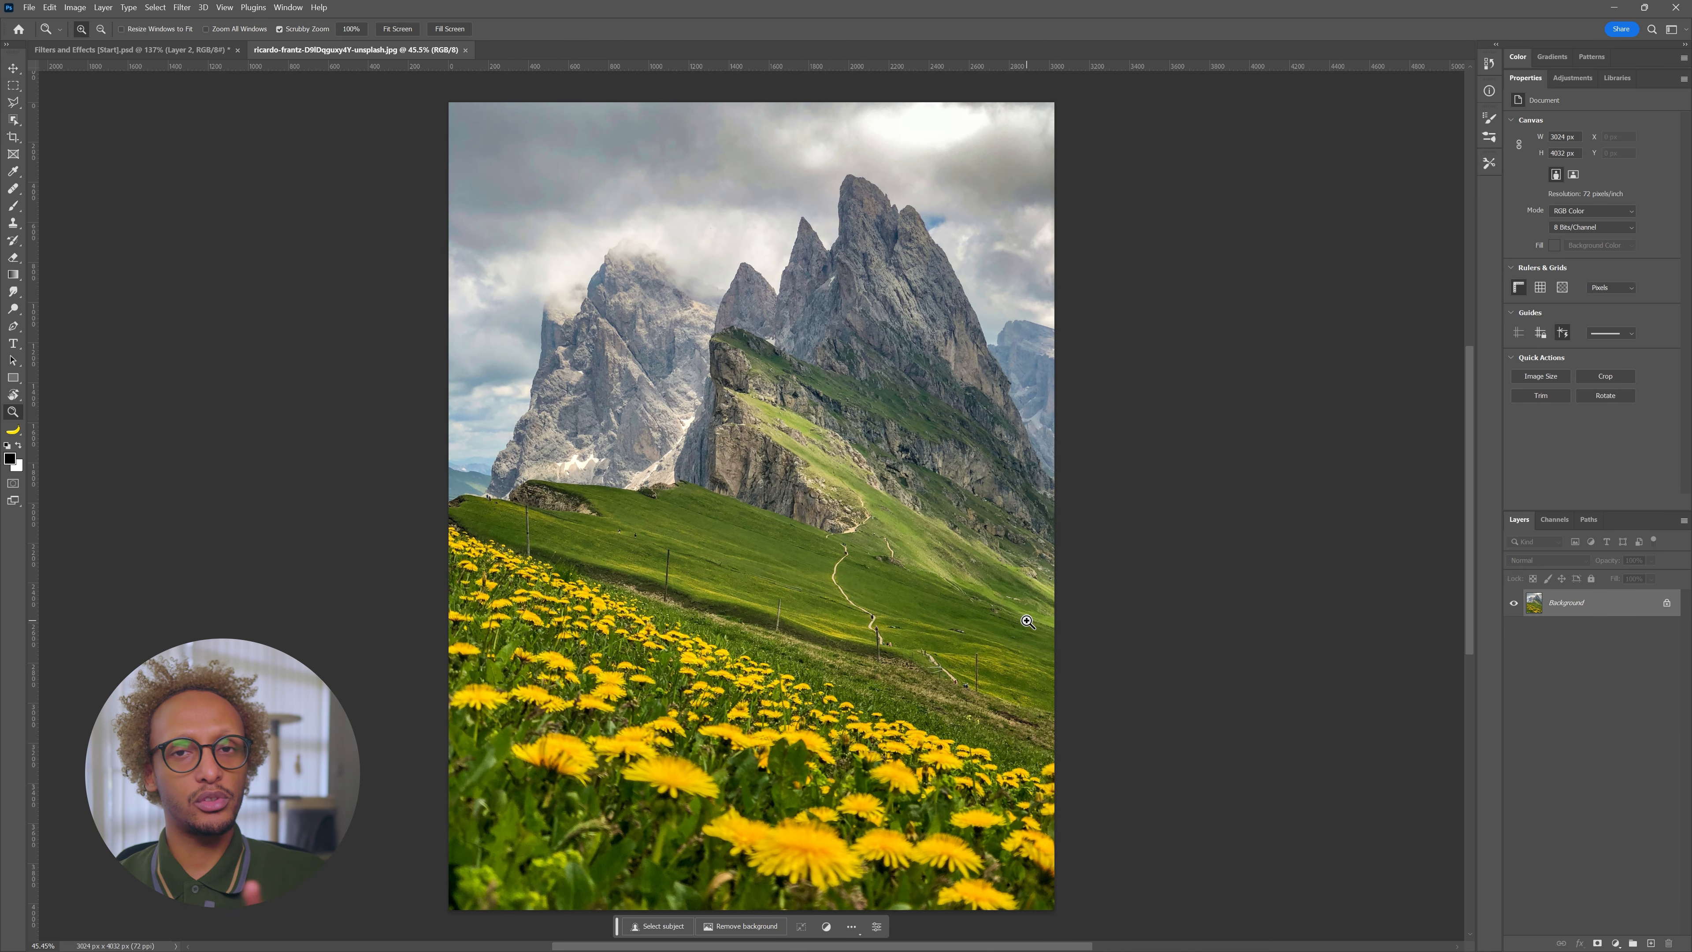